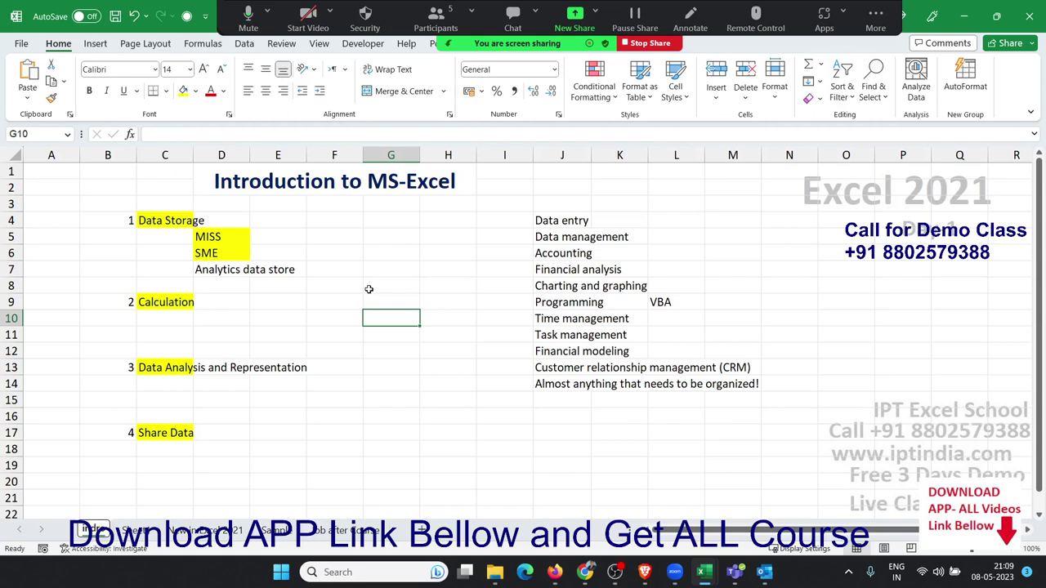
- Walk down column J's list of Excel uses, from Data entry to the last entry
left_click(535, 223)
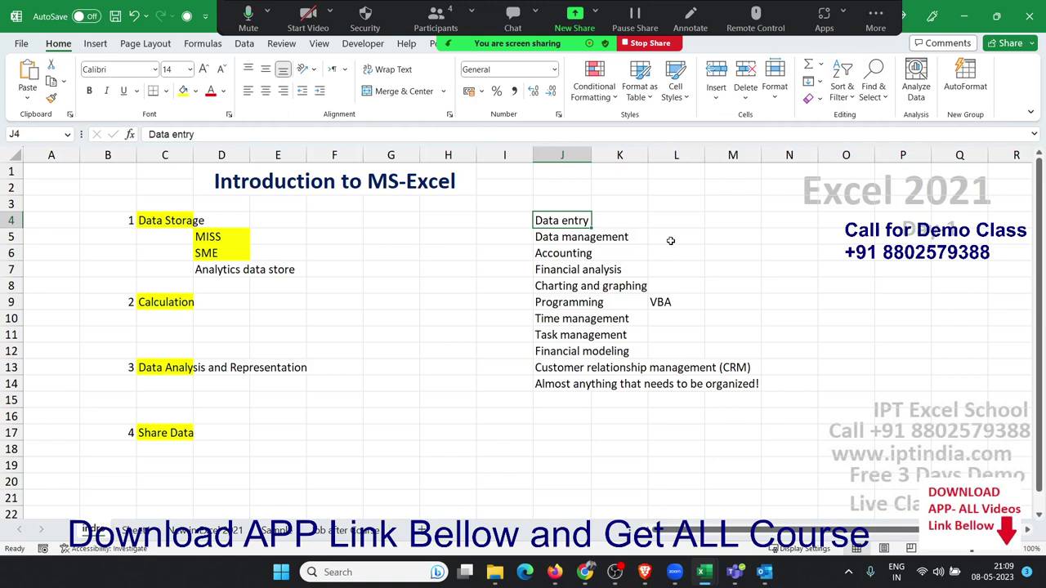
key("Down")
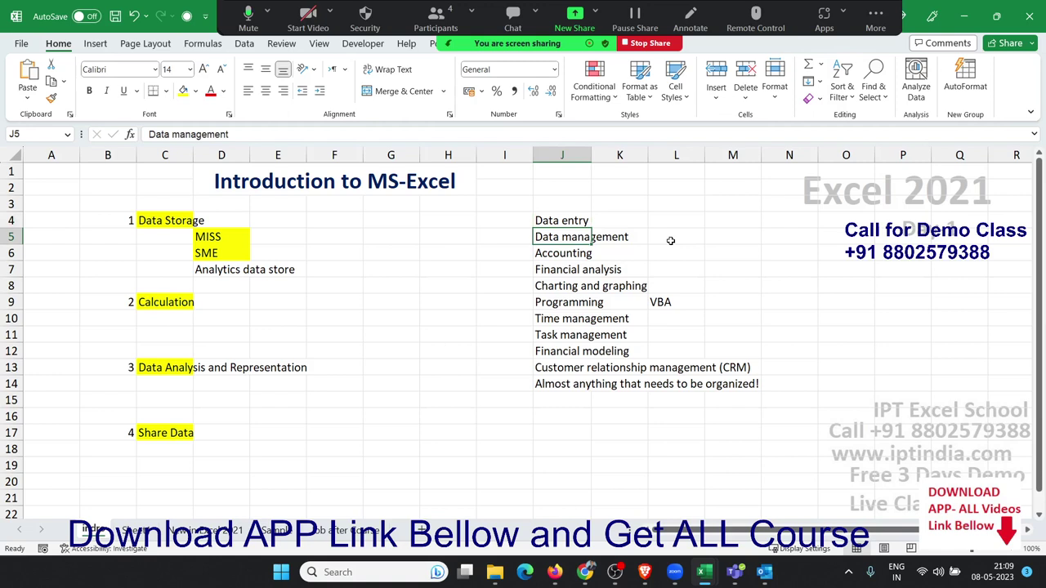
key("Down")
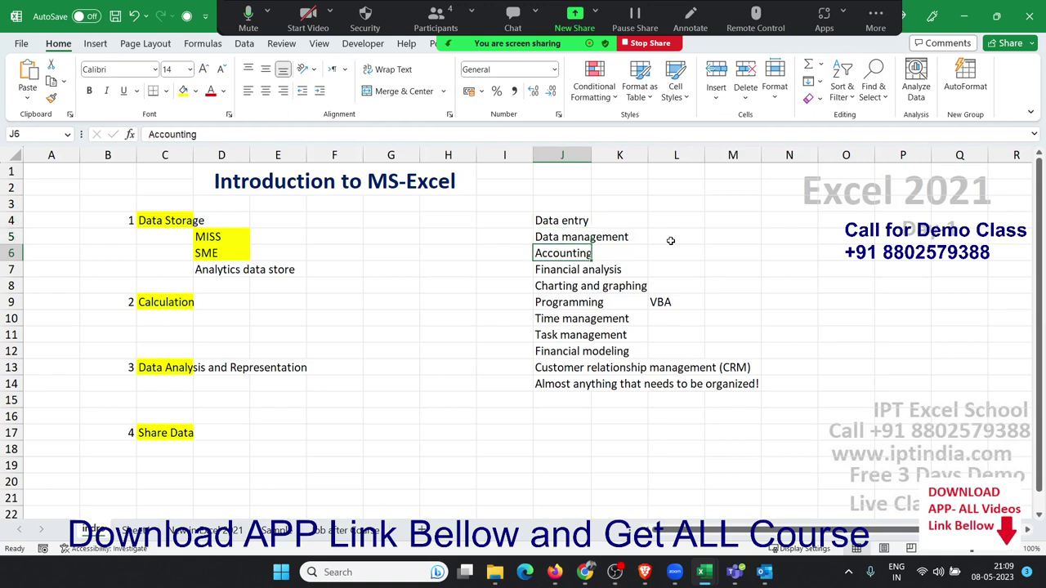
key("Down")
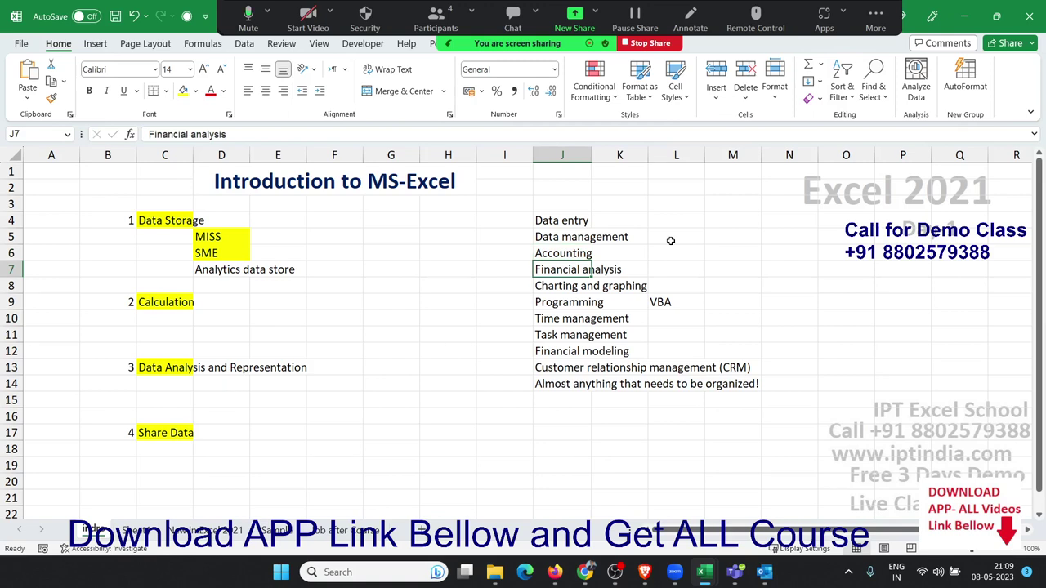
key("Down")
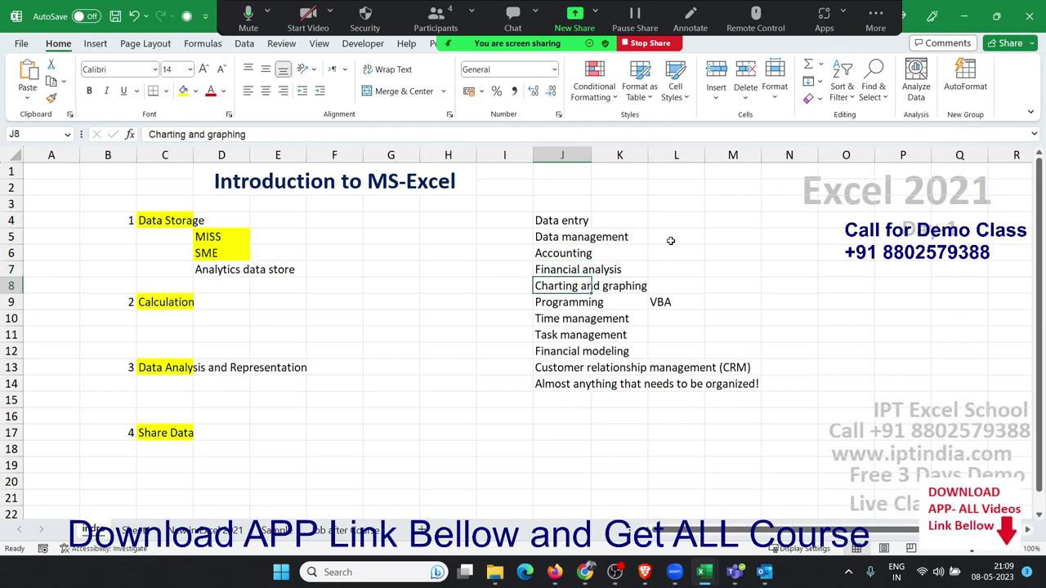
key("Down")
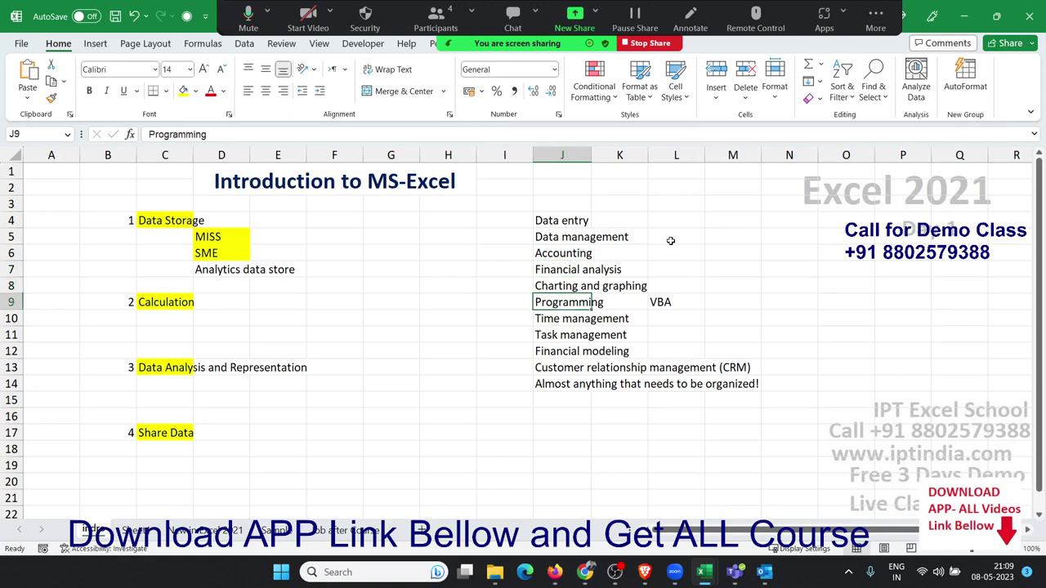
key("Down")
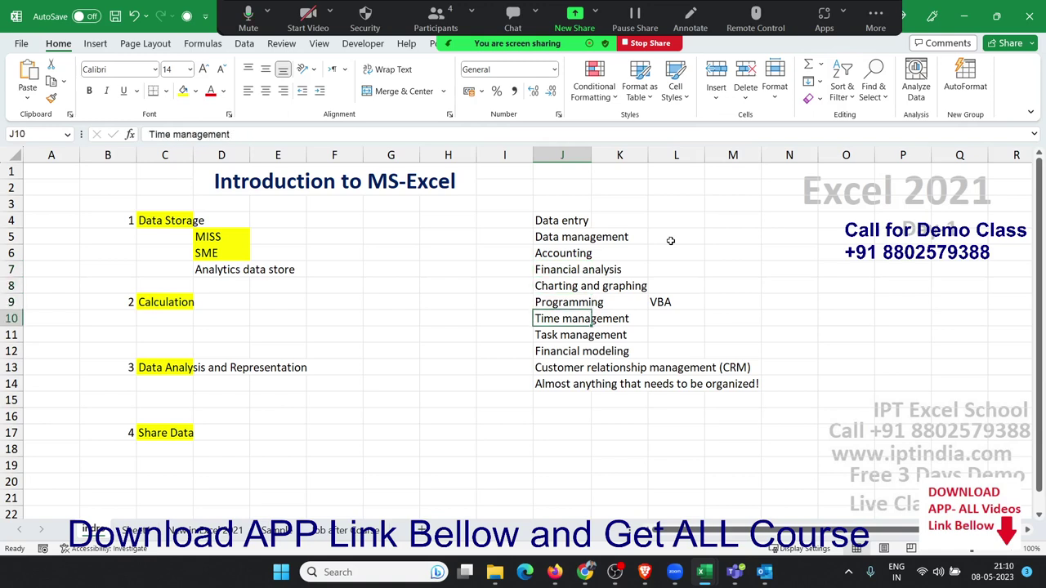
key("Down")
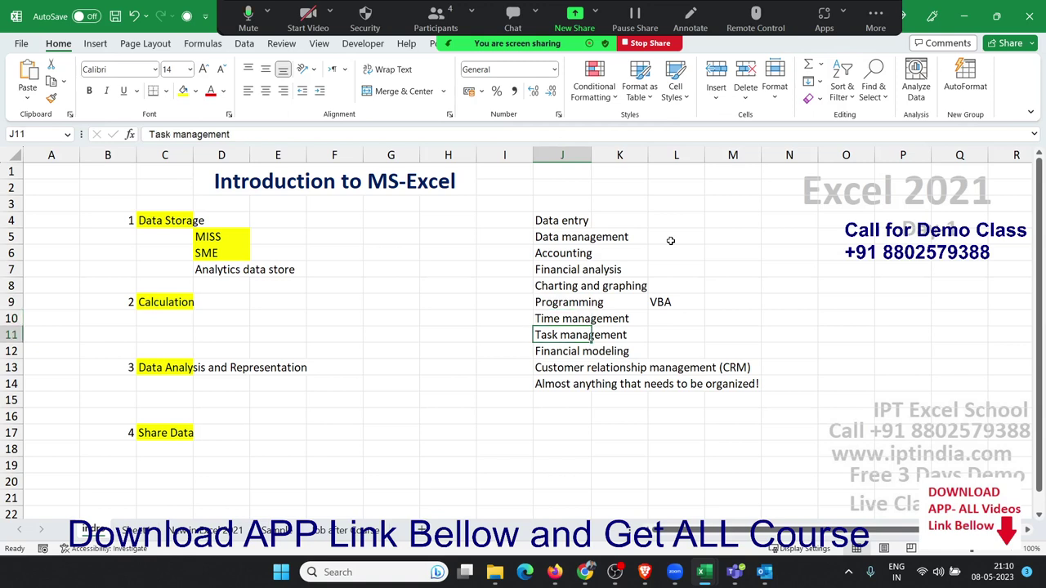
key("Down")
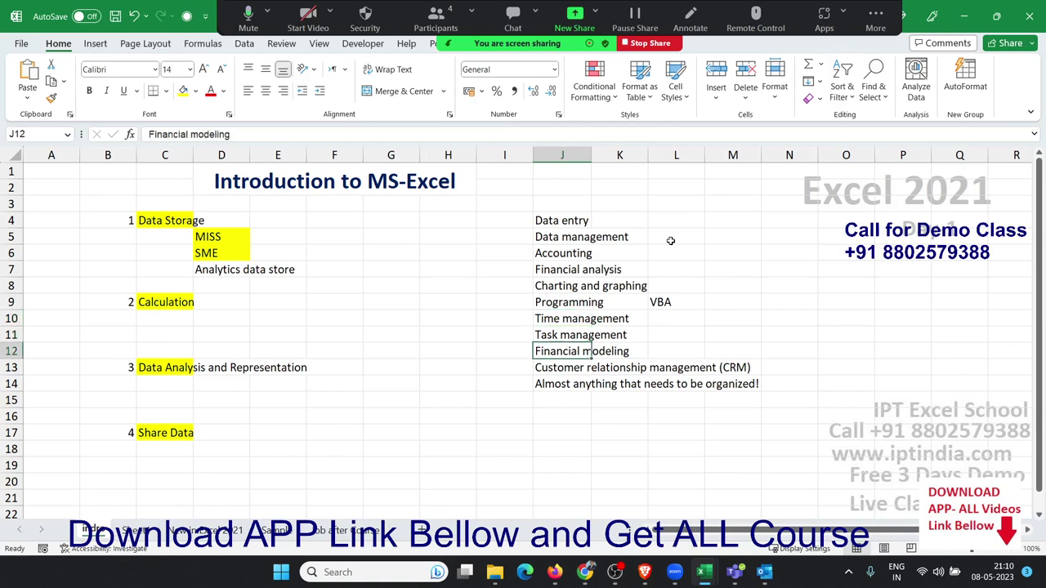
key("Down")
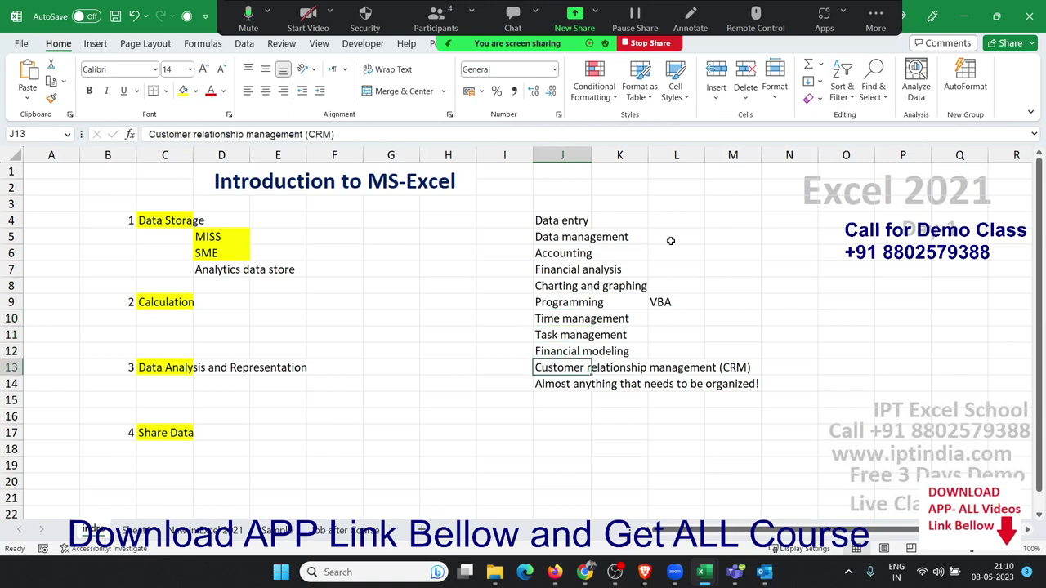
key("Down")
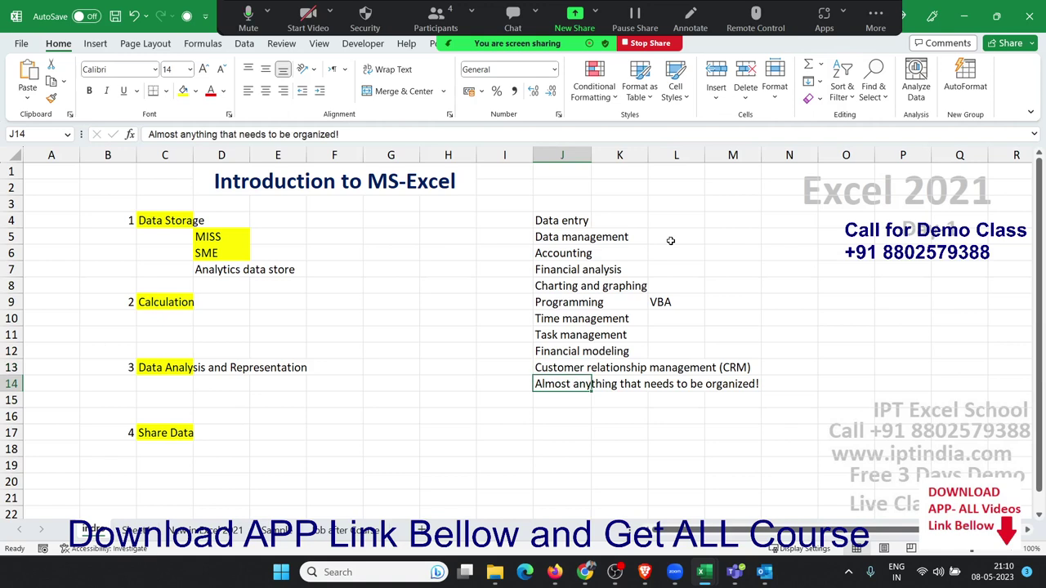
key("Left")
key("Right")
- Move to the Data Storage heading, then jump to the sheet's last row and back to top
key("Left")
key("Left")
key("Left")
key("Left")
key("Left")
key("Left")
key("Left")
key("Left")
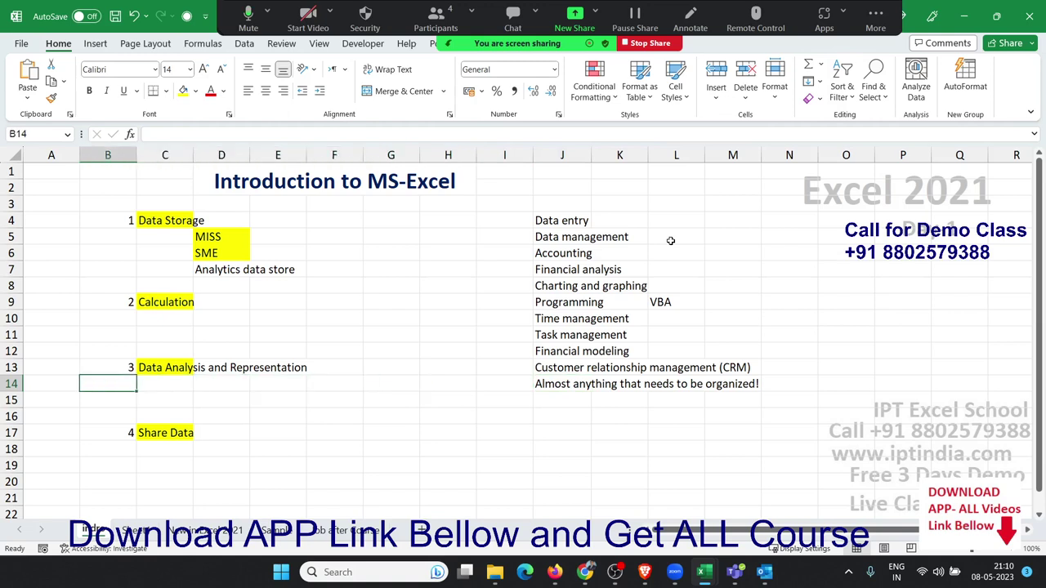
key("Up")
key("Up")
key("Up")
key("Up")
key("Up")
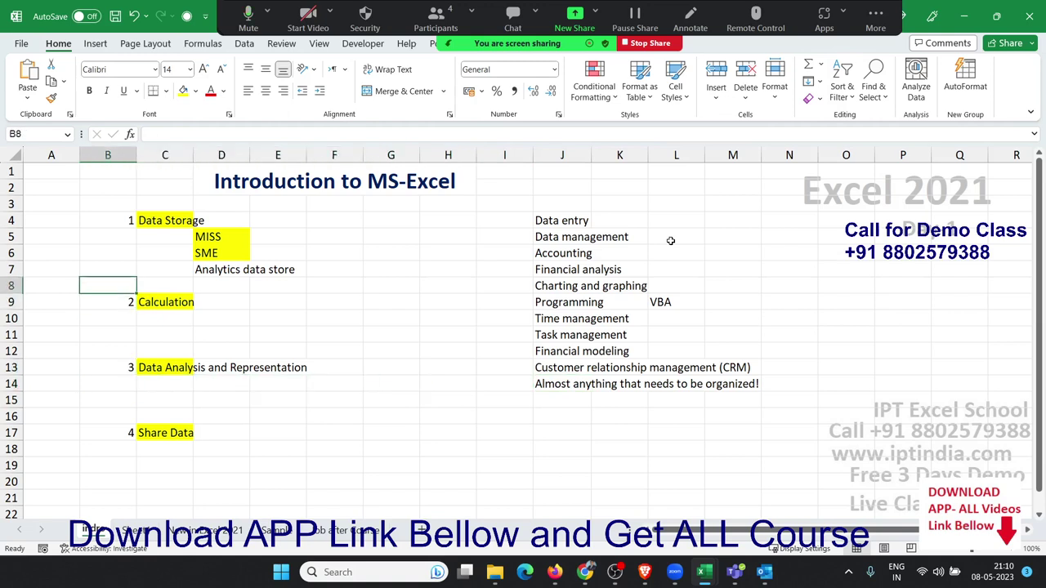
key("Up")
key("Up")
key("Up")
key("Right")
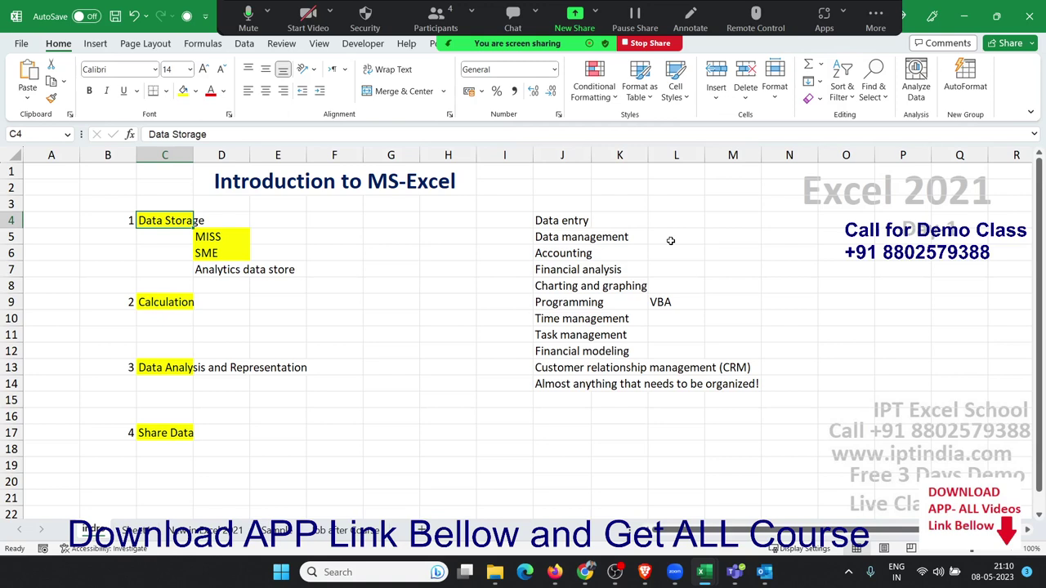
key("Left")
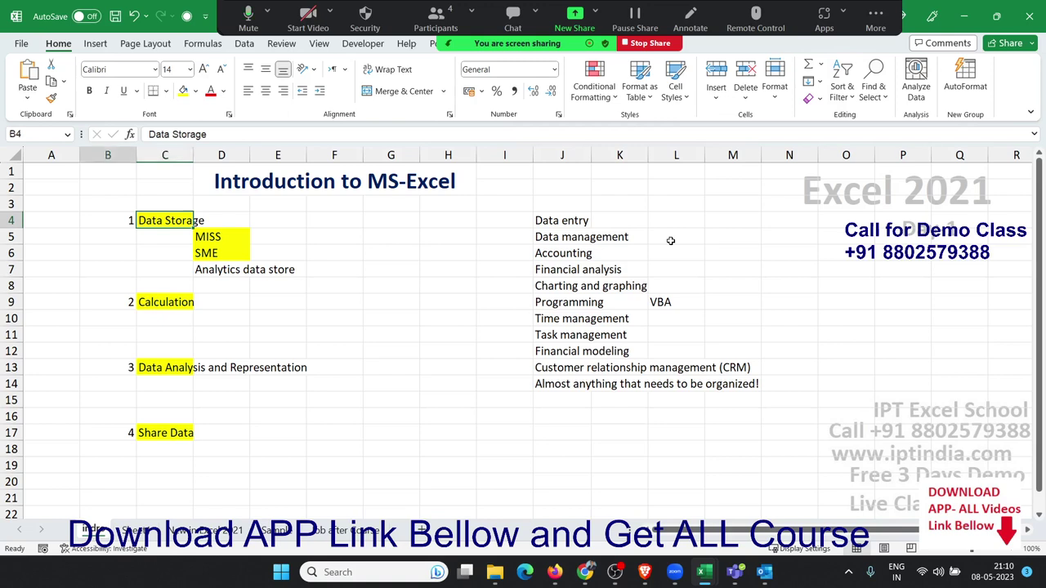
key("Left")
key("ctrl+Down")
key("ctrl+Up")
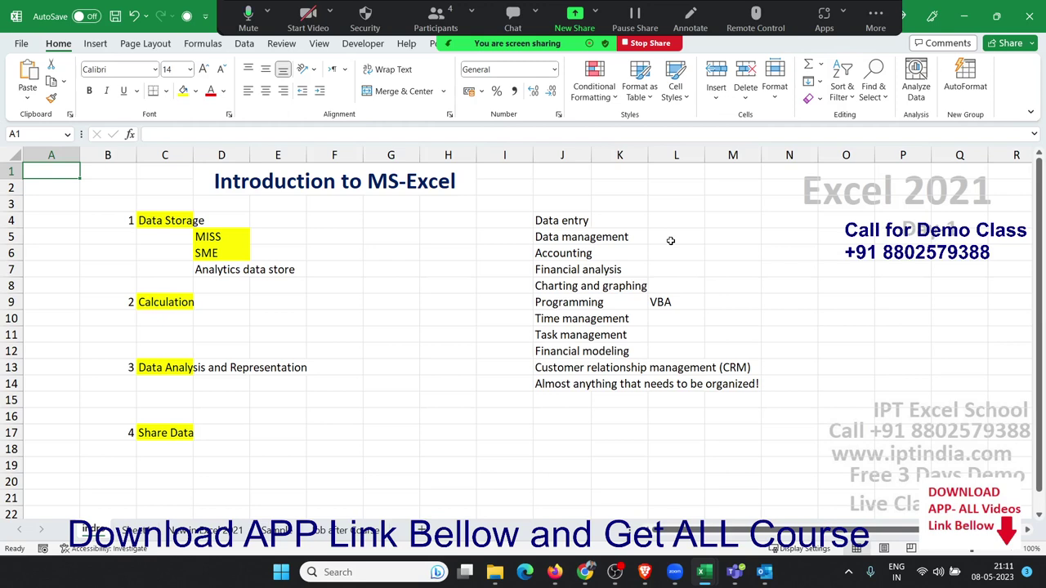
right_click(91, 529)
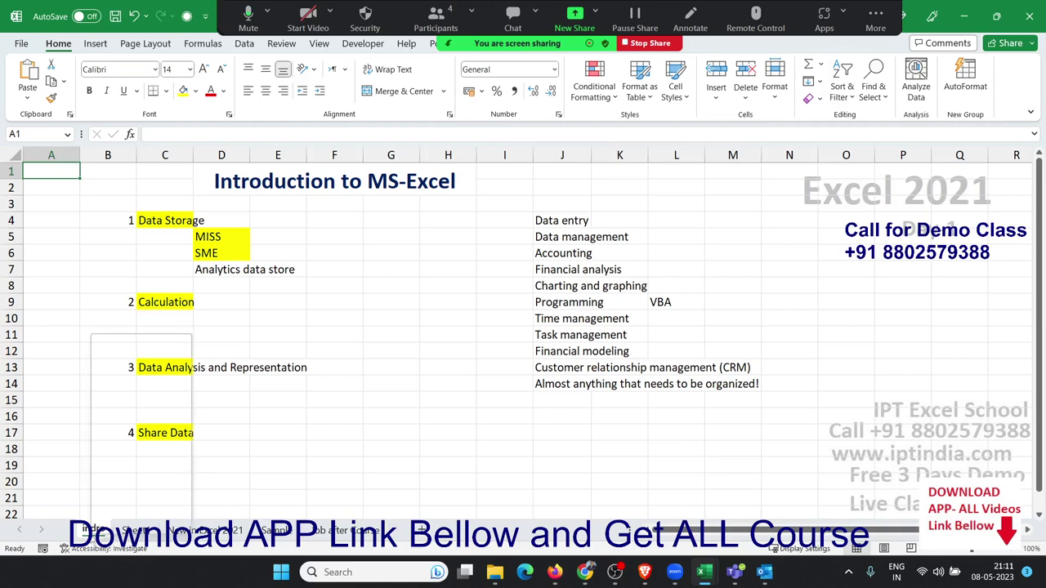
left_click(155, 442)
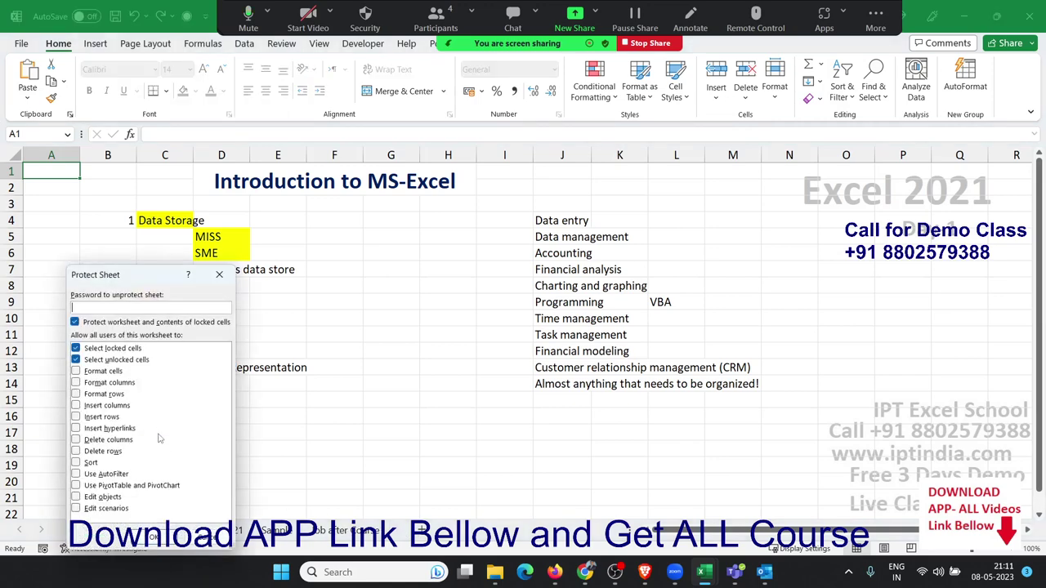
type("123")
key("Return")
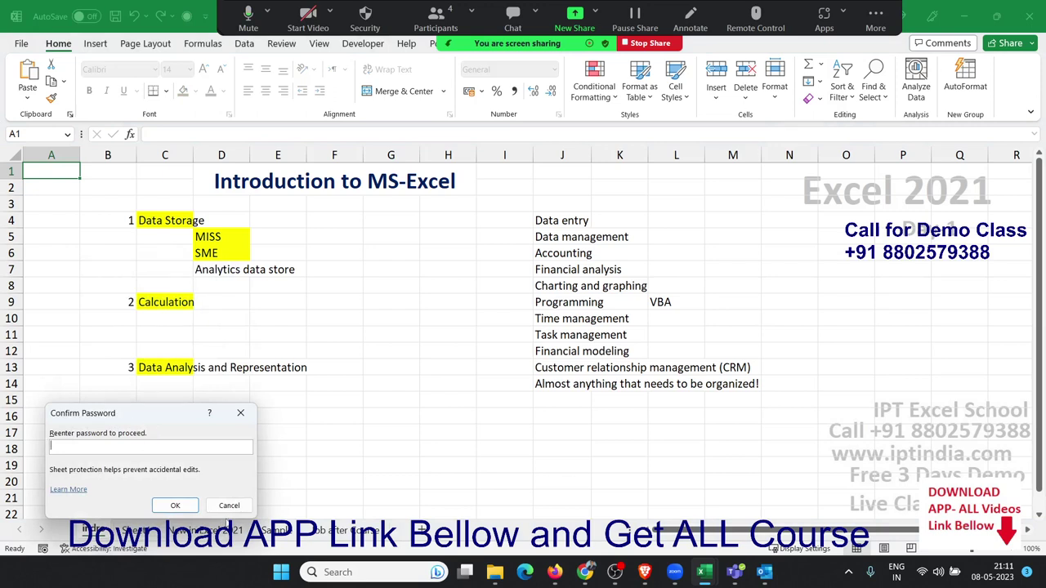
left_click(229, 505)
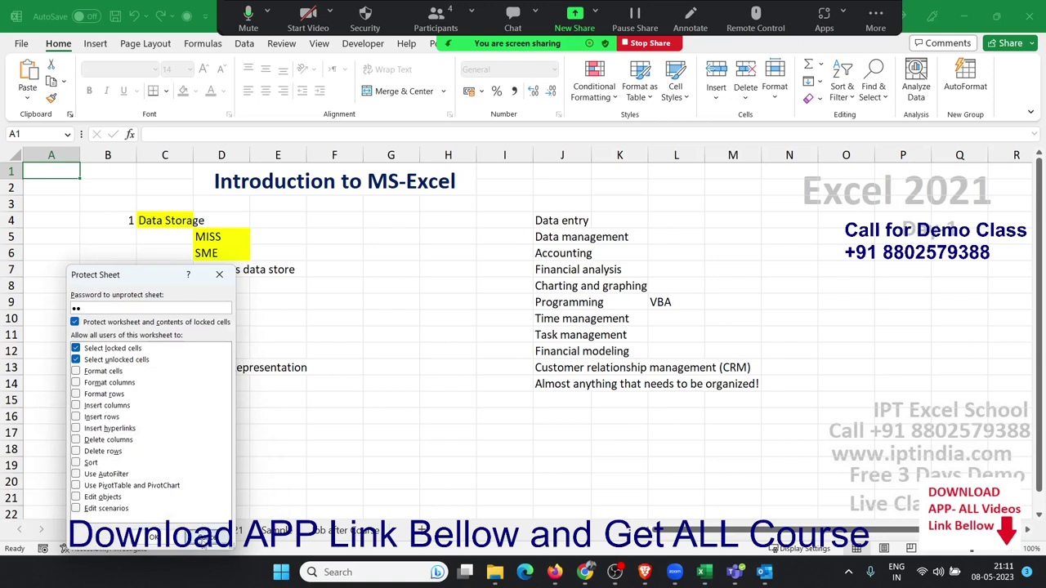
left_click(208, 537)
left_click(258, 422)
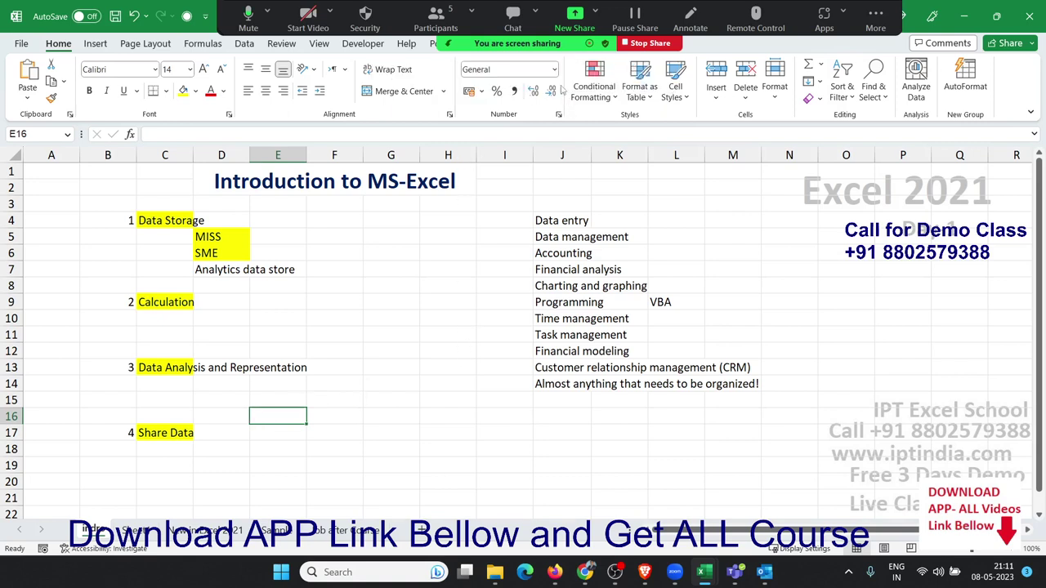
- Check the meeting participants list, then step from Data Storage in C4 down to Analytics data store
left_click(428, 13)
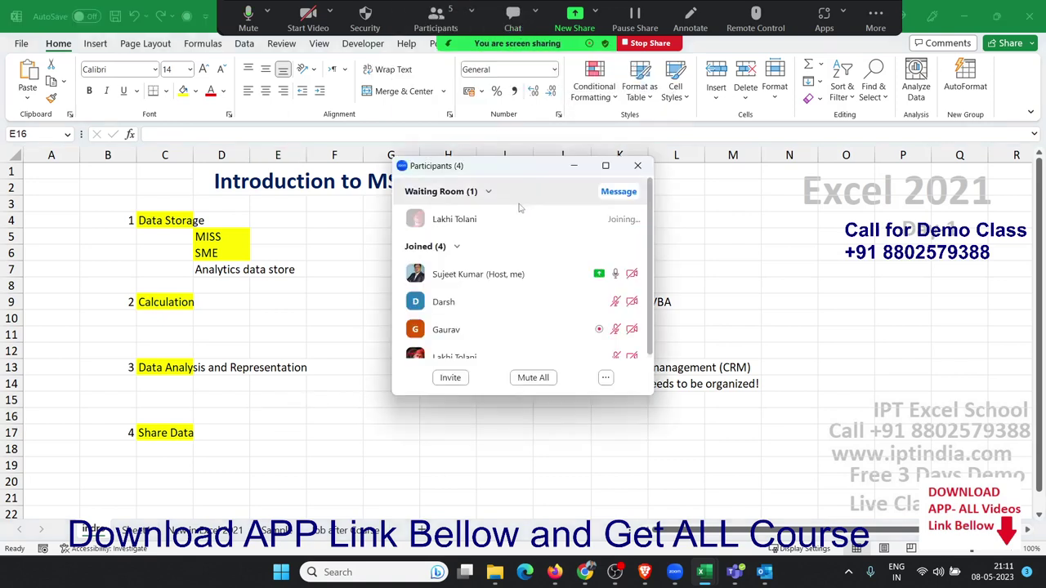
left_click(637, 166)
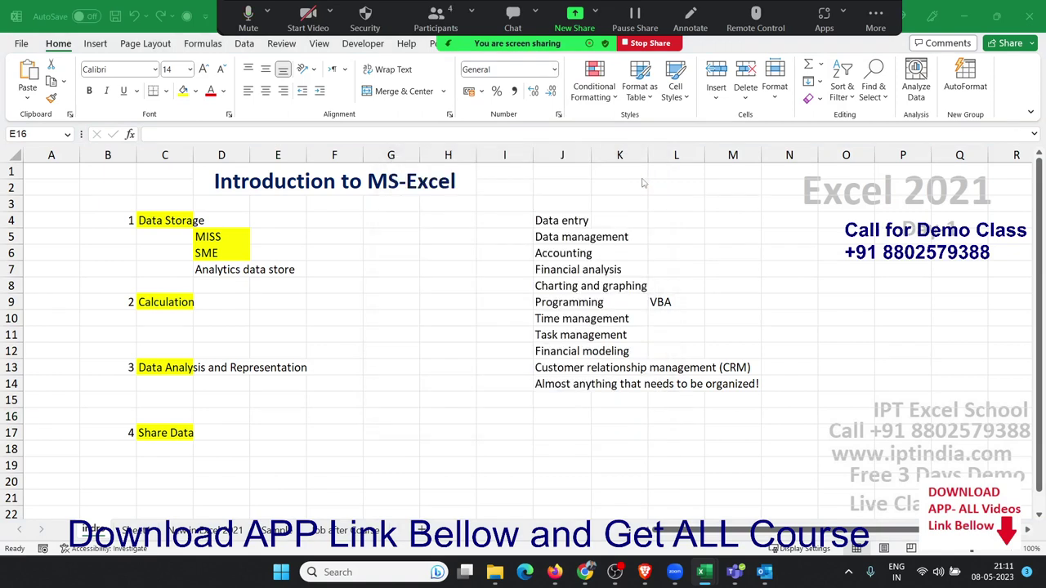
left_click(171, 221)
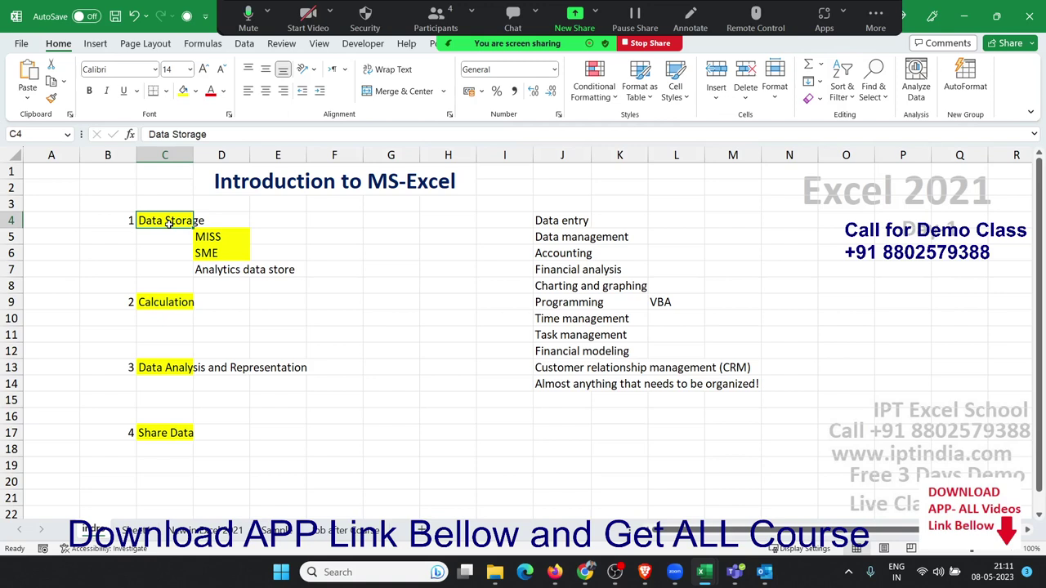
key("Down")
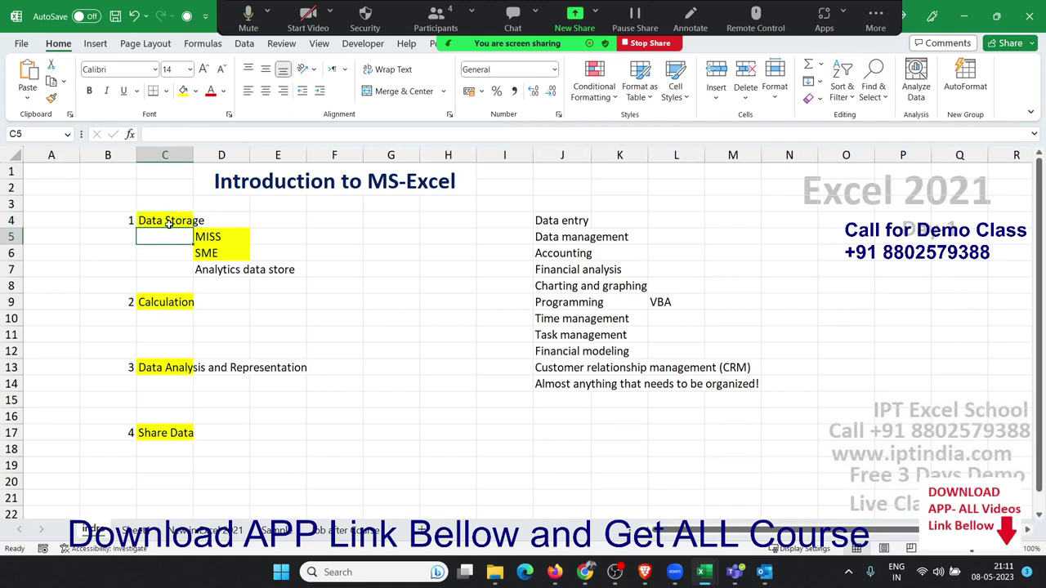
key("Right")
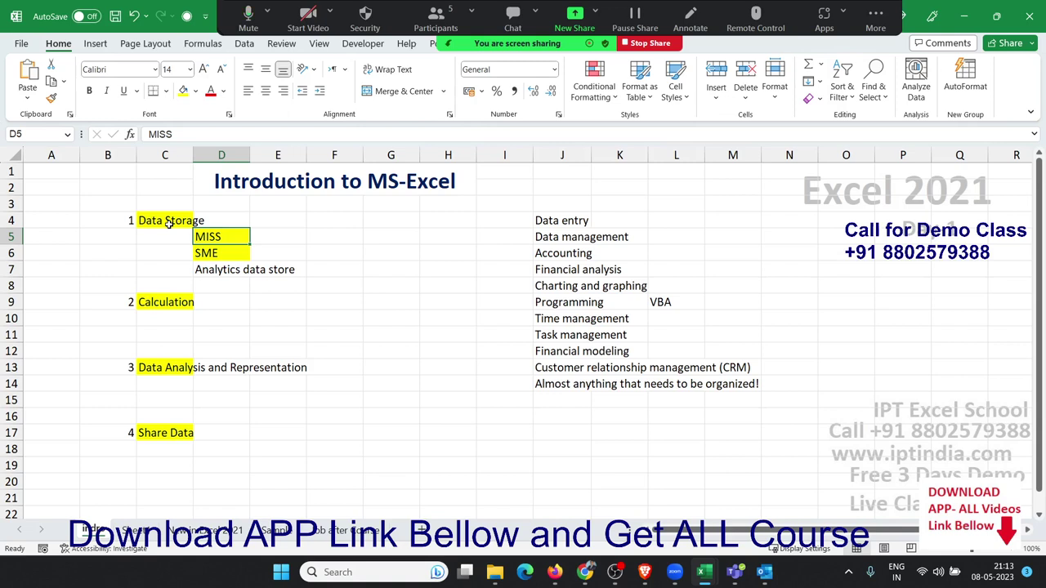
key("Down")
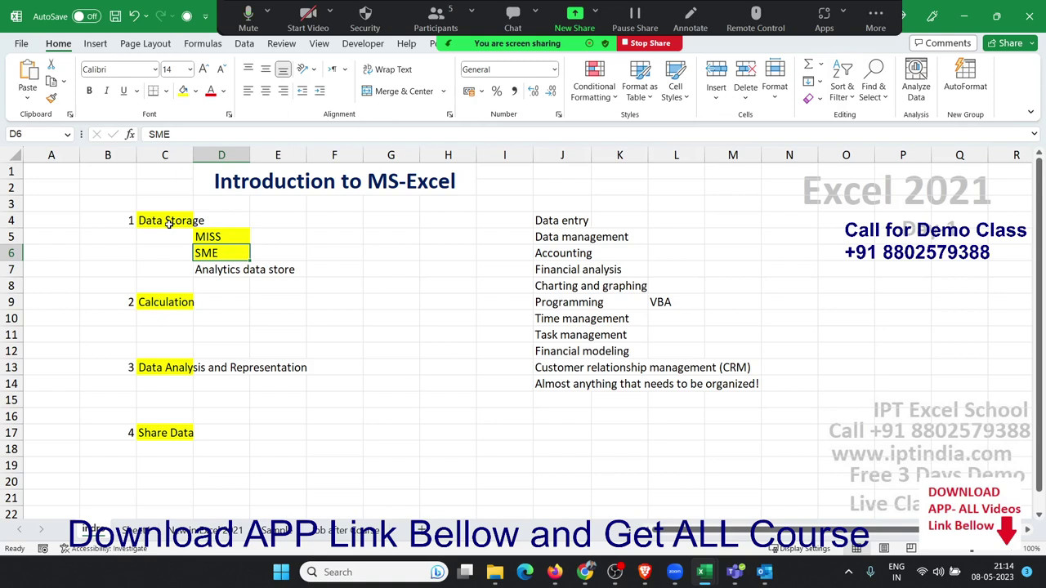
key("Down")
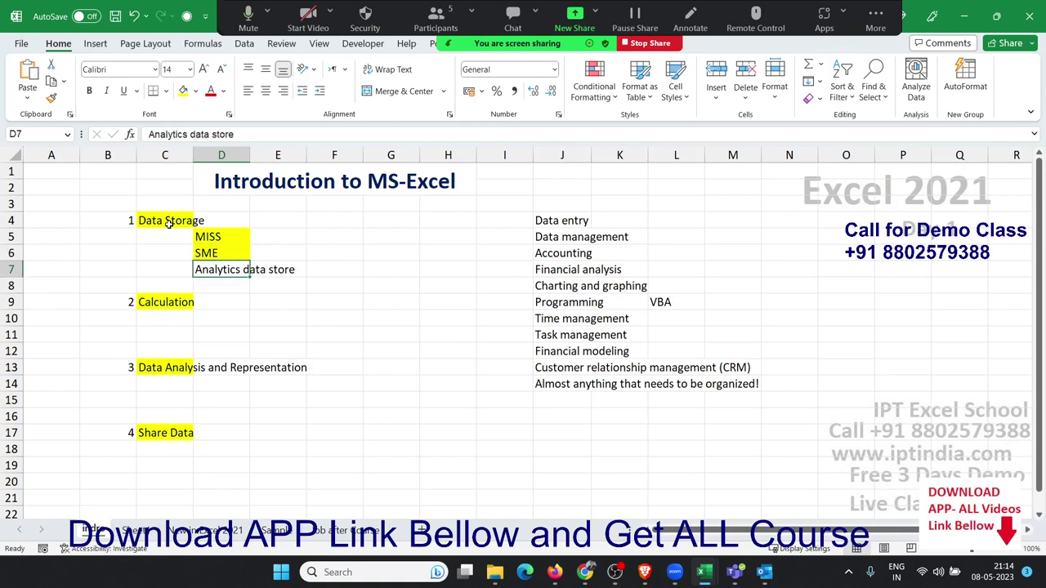
- Open Day - 23 Dashboard Pivot 03 Complete from EXCEL-2021 > 2.Dashboard Report with Pivot Table
left_click(496, 575)
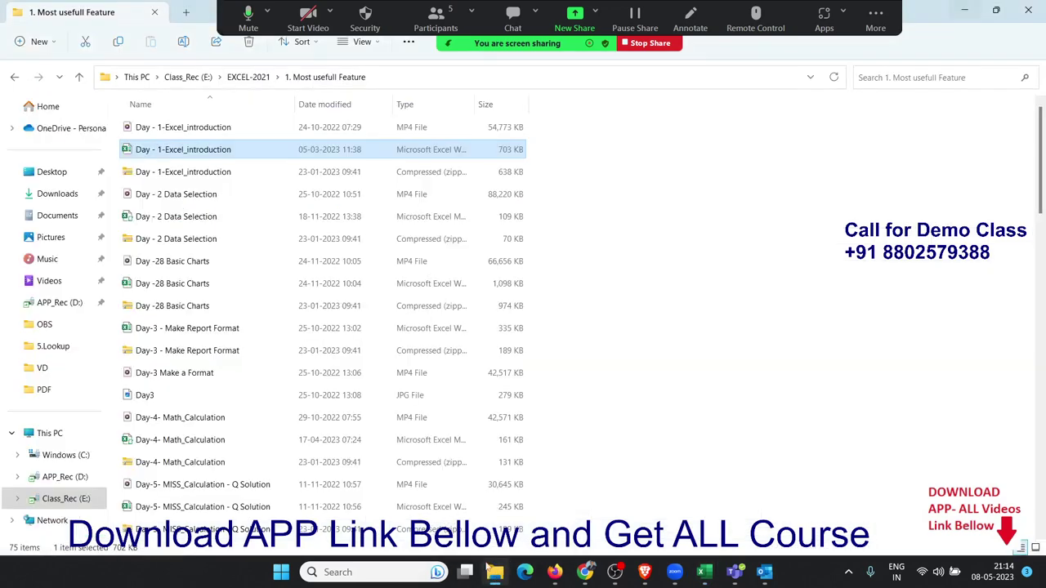
left_click(248, 82)
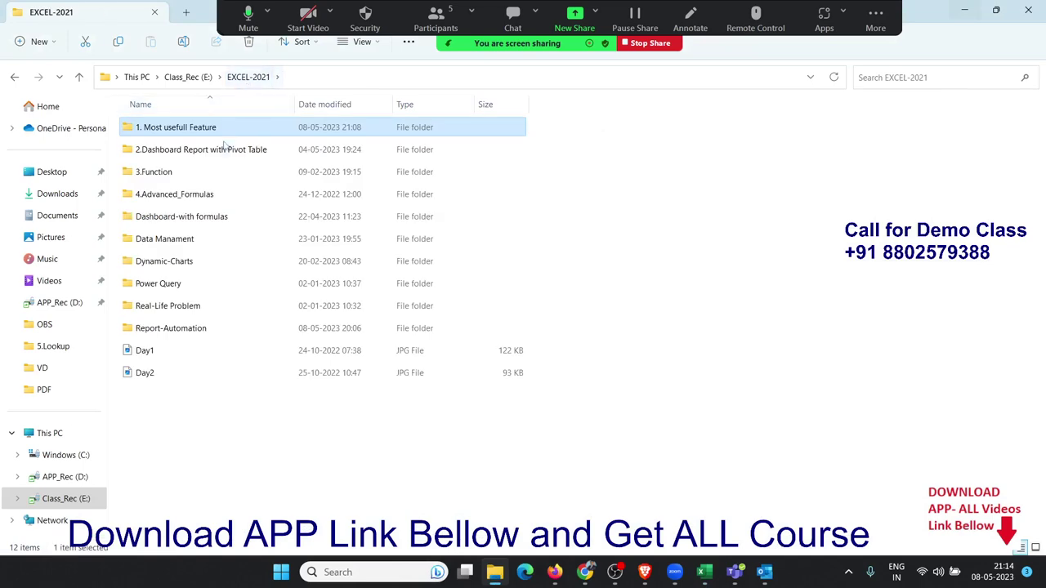
double_click(226, 150)
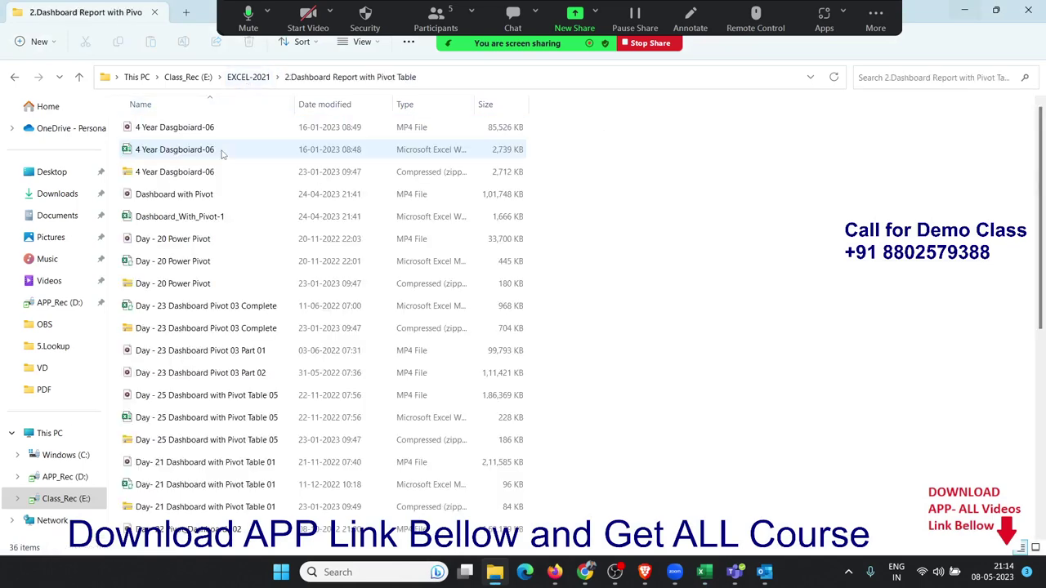
double_click(220, 307)
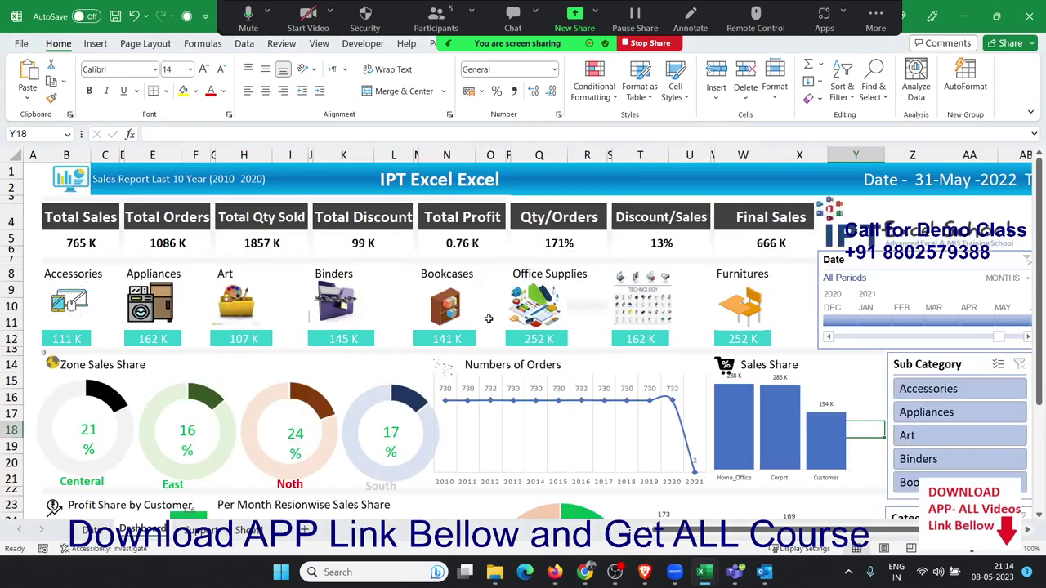
- Scroll through the sales dashboard and data, then return to the Dashboard sheet's top
scroll(490, 310, "down", 2)
scroll(489, 310, "down", 1)
scroll(489, 313, "up", 4)
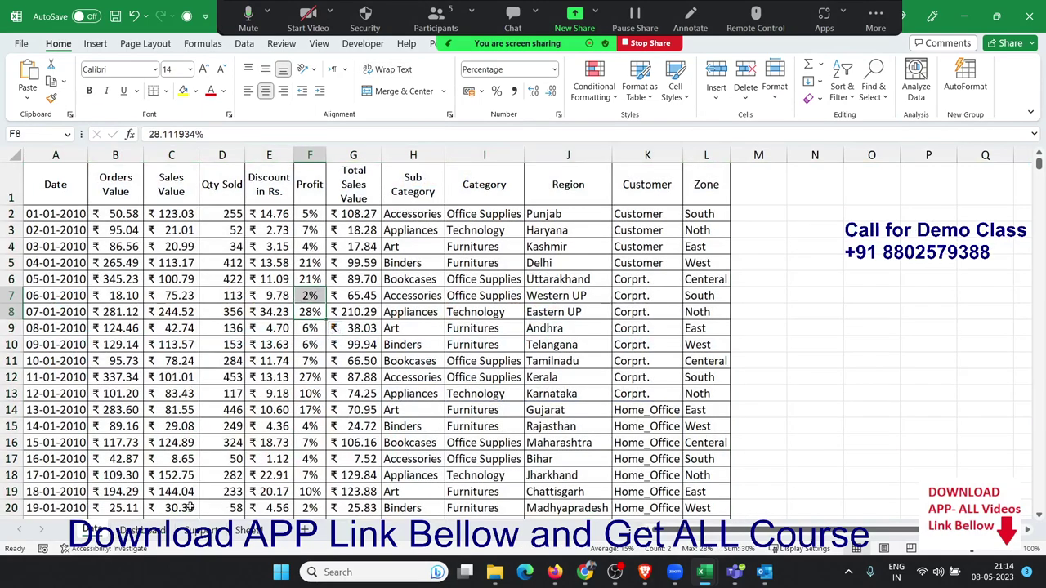
left_click(159, 531)
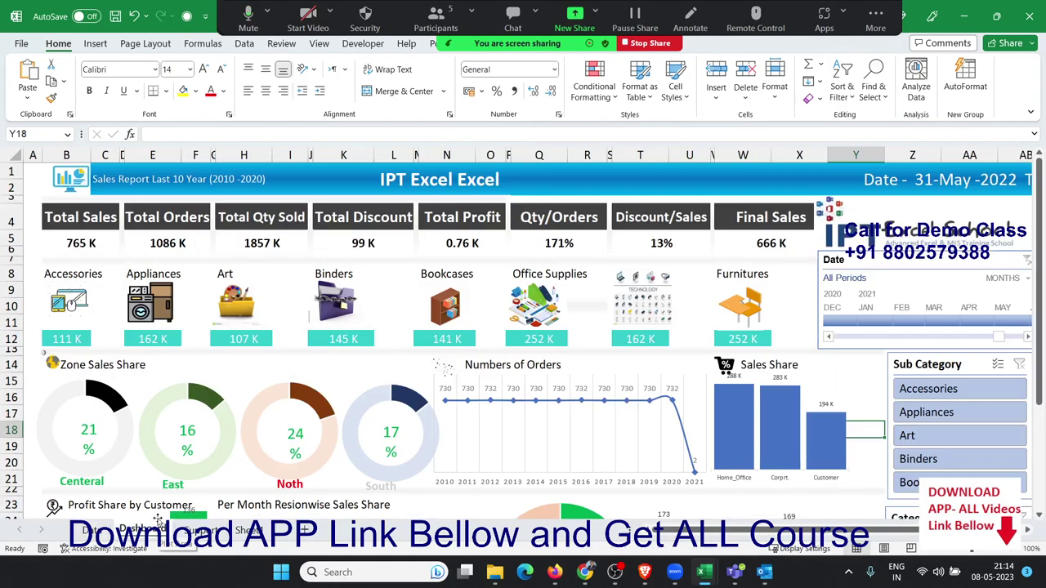
scroll(204, 357, "down", 5)
scroll(204, 357, "up", 5)
- Filter the Sub Category slicer to Art, clear it, then close the workbook from the Data sheet
left_click(906, 437)
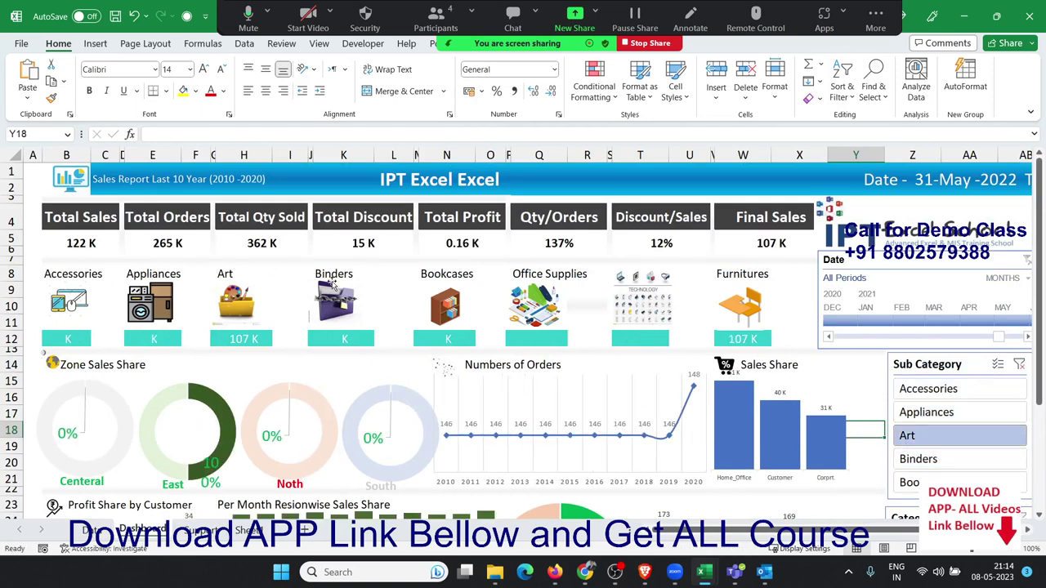
left_click(1020, 364)
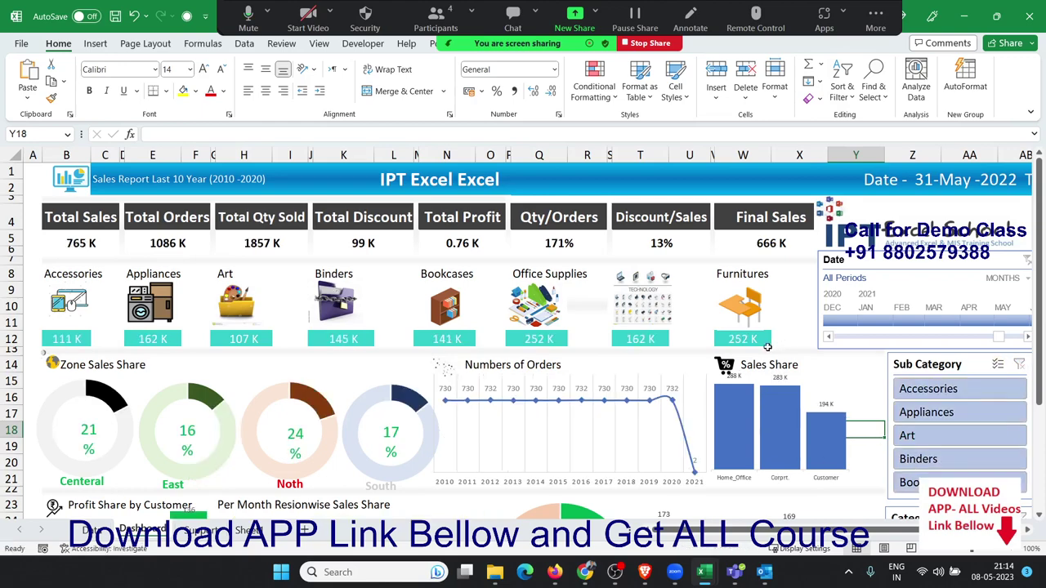
scroll(691, 392, "down", 3)
scroll(683, 376, "down", 2)
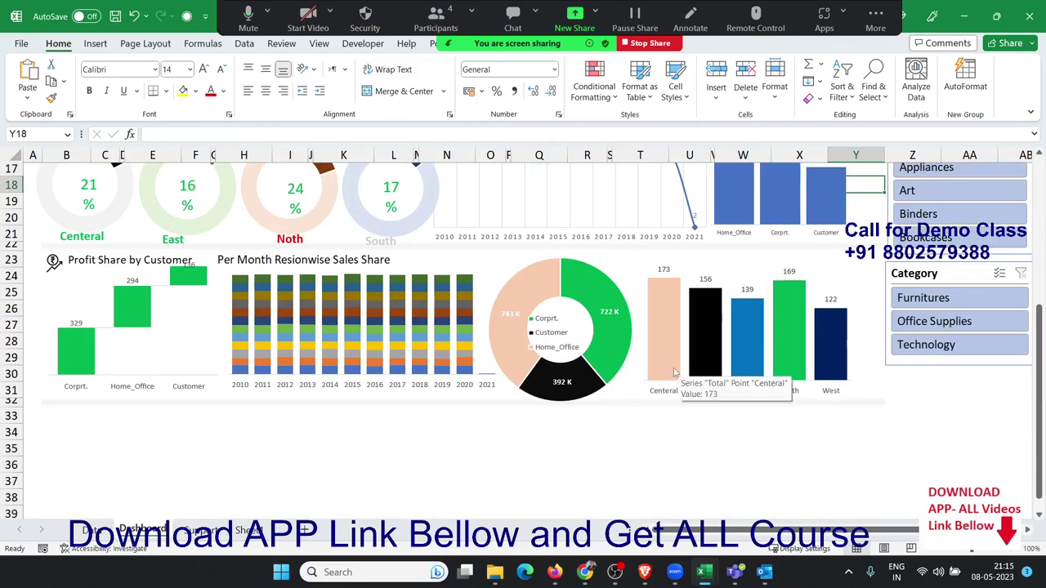
scroll(654, 380, "up", 2)
scroll(630, 385, "up", 1)
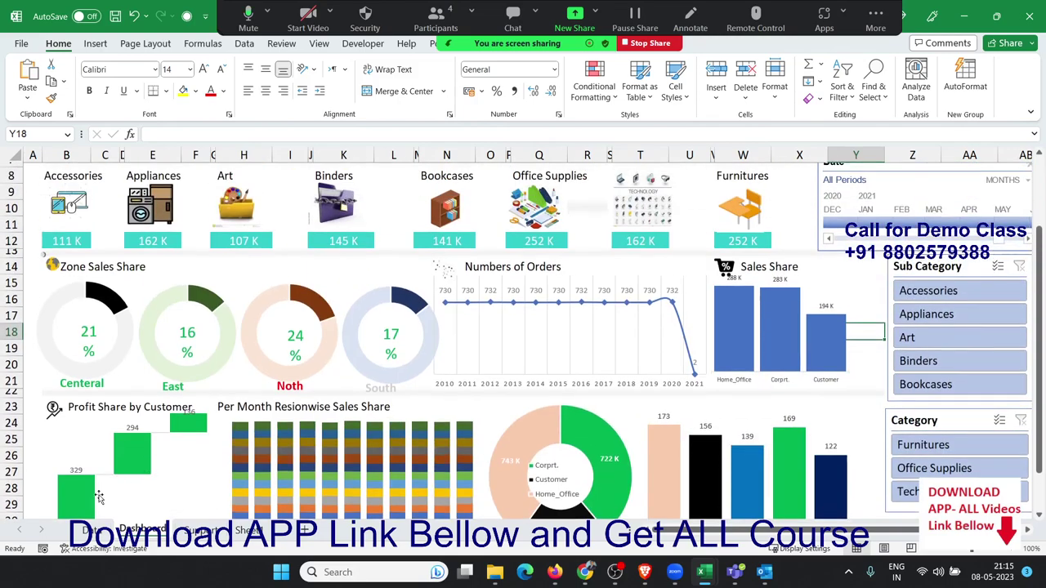
left_click(90, 529)
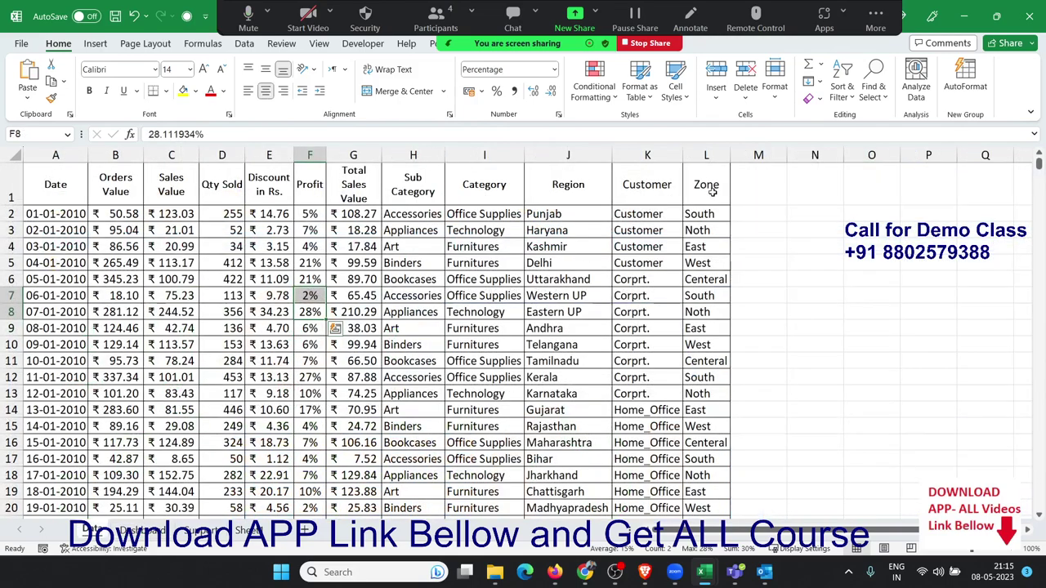
left_click(1041, 18)
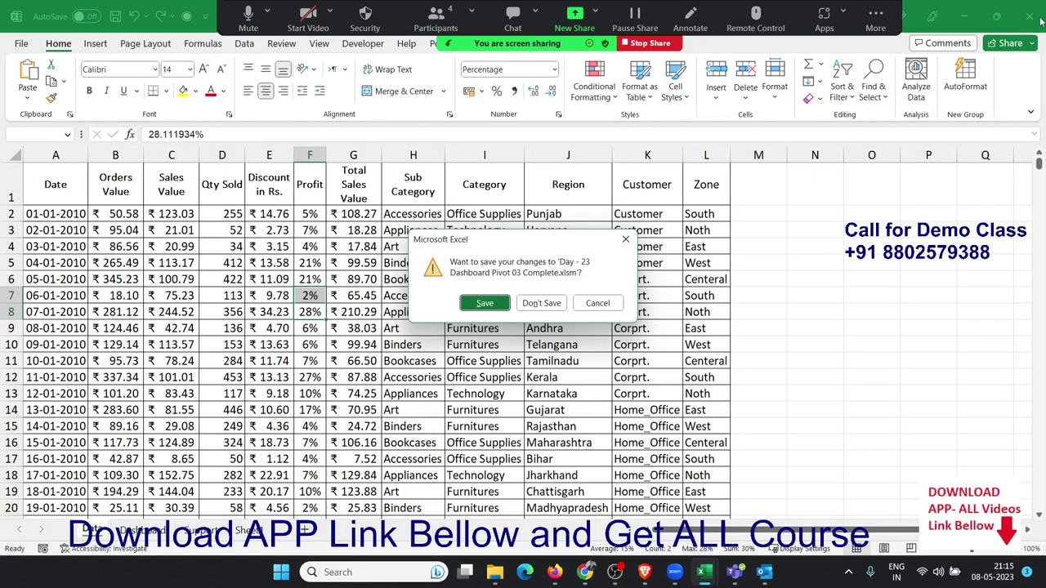
- Discard the dashboard's changes and move to the Calculation entry in C9
left_click(542, 300)
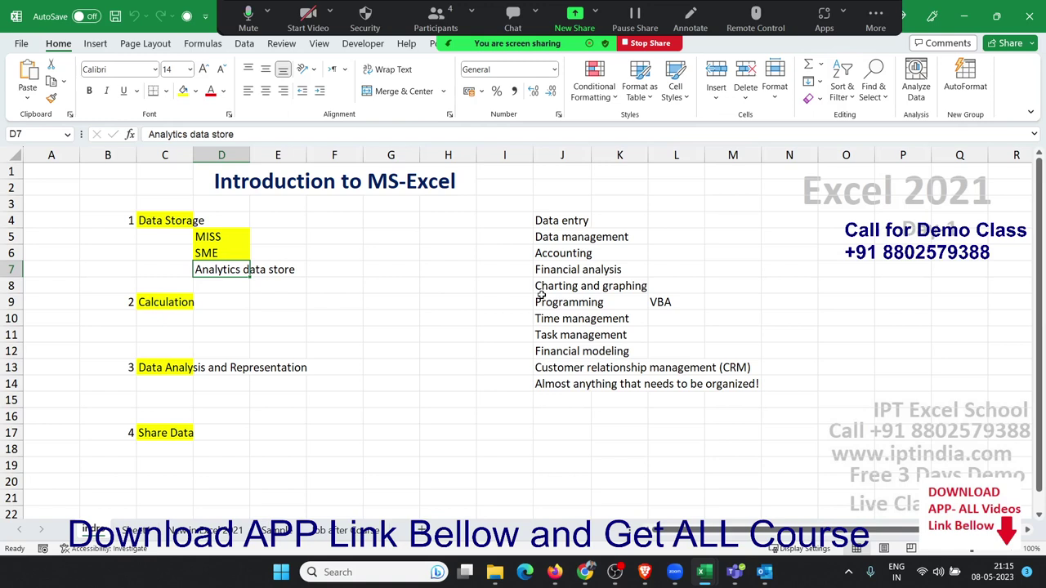
key("Left")
key("Left")
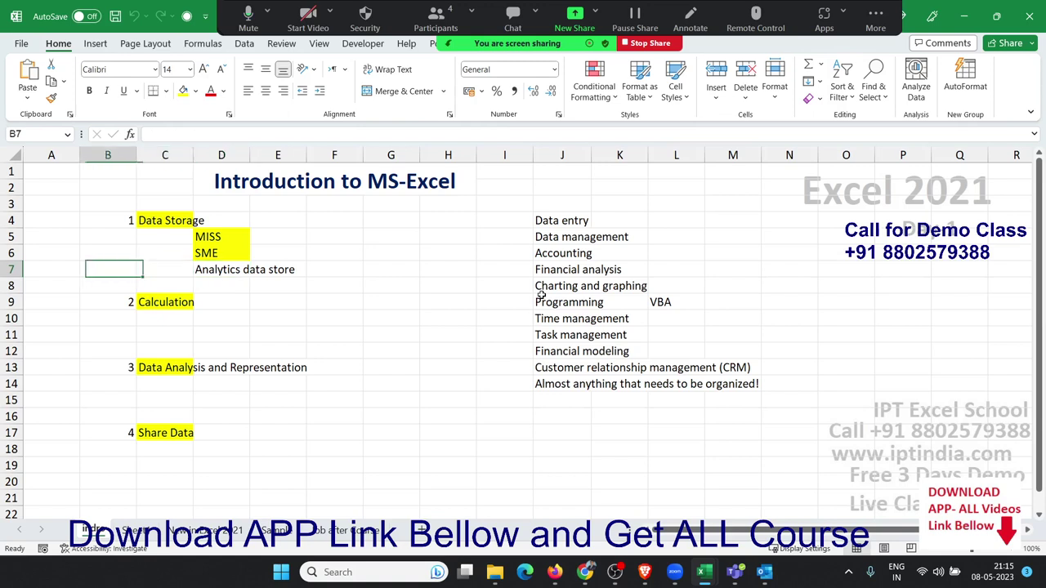
key("Down")
key("Down")
key("Right")
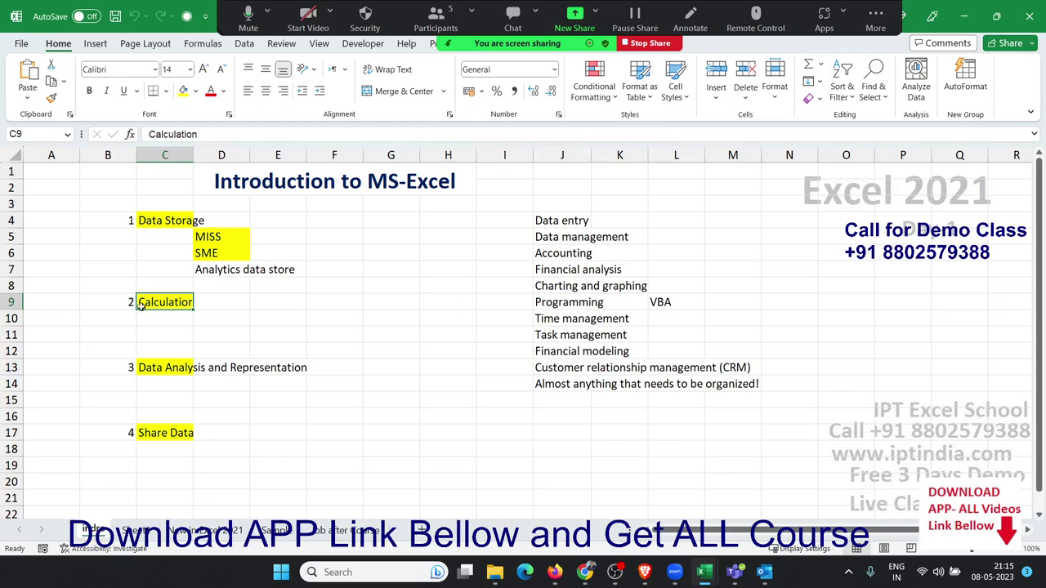
- On Sheet1, display C2's growth formula =(B2-A2)/A2 twice, keeping the 6% result
left_click(151, 531)
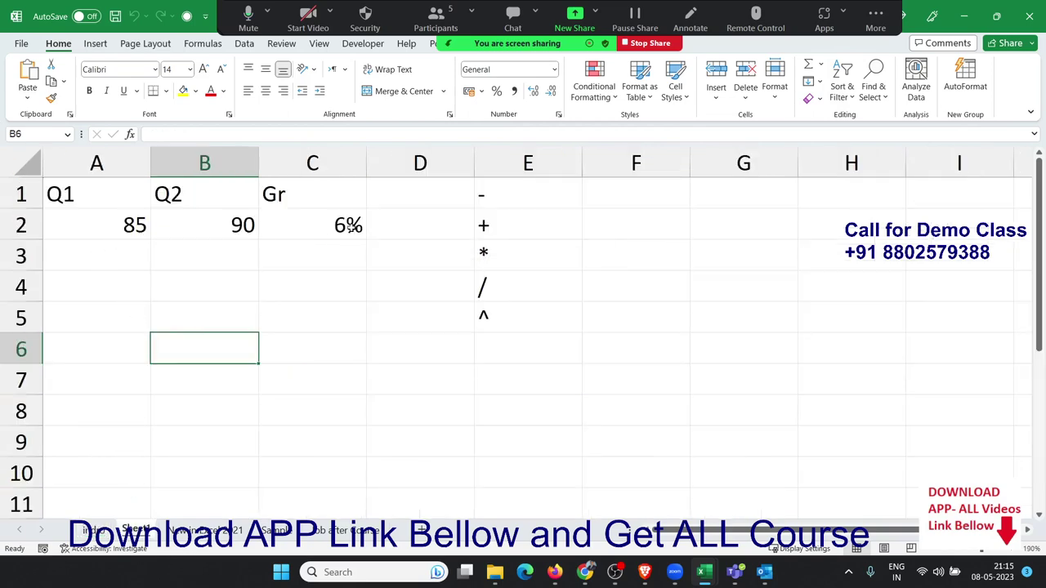
double_click(343, 226)
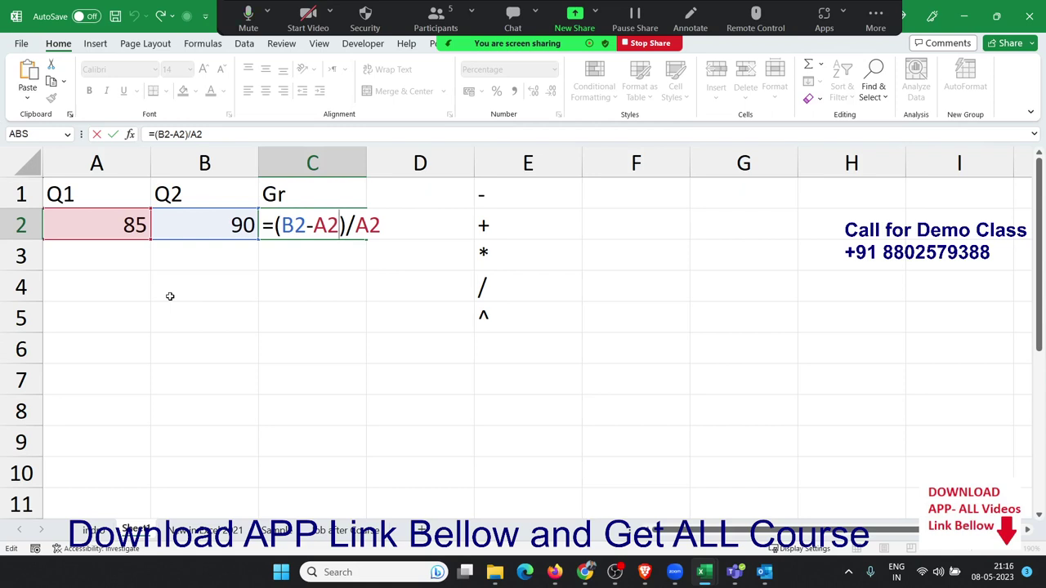
key("Return")
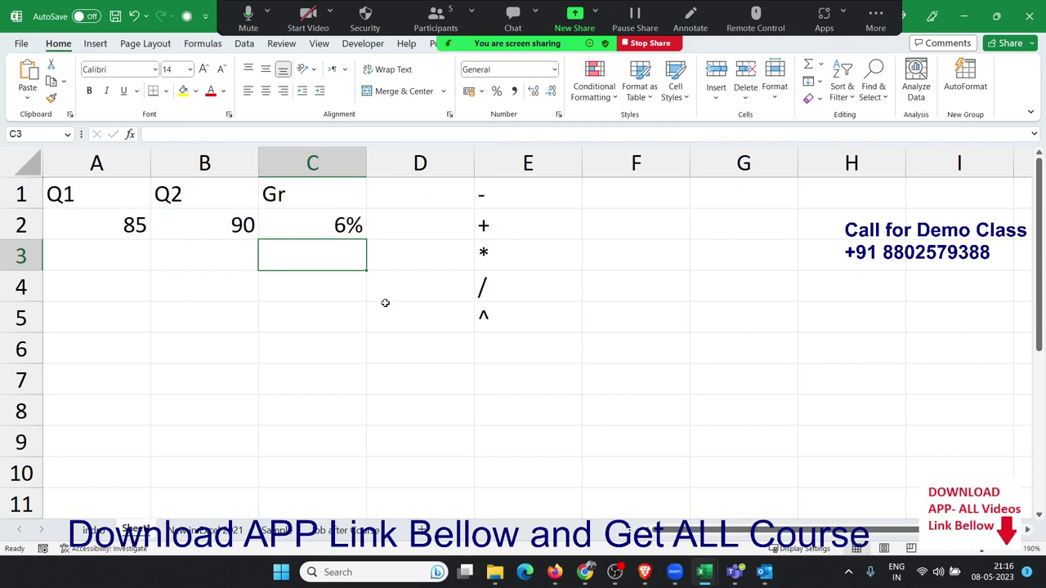
double_click(332, 234)
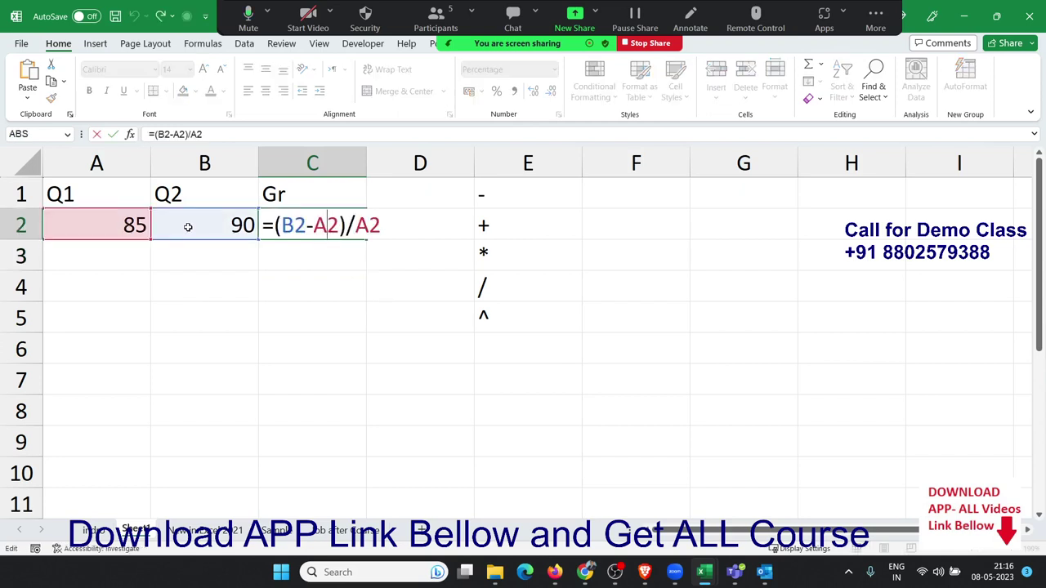
key("Return")
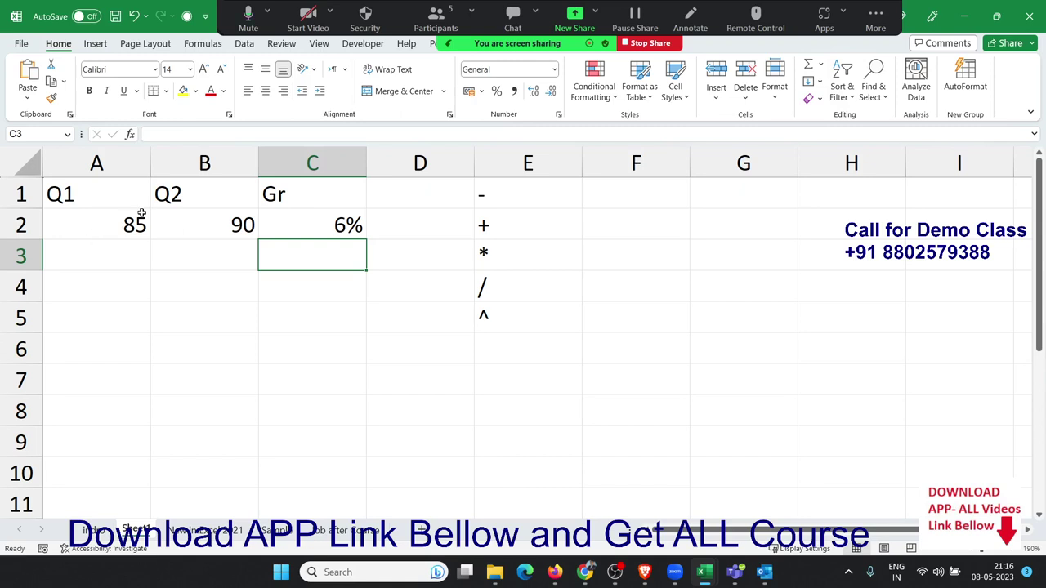
- Browse the Formulas function library lists: Logical, Text, Date & Time, Lookup & Reference, Math & Trig
left_click(205, 43)
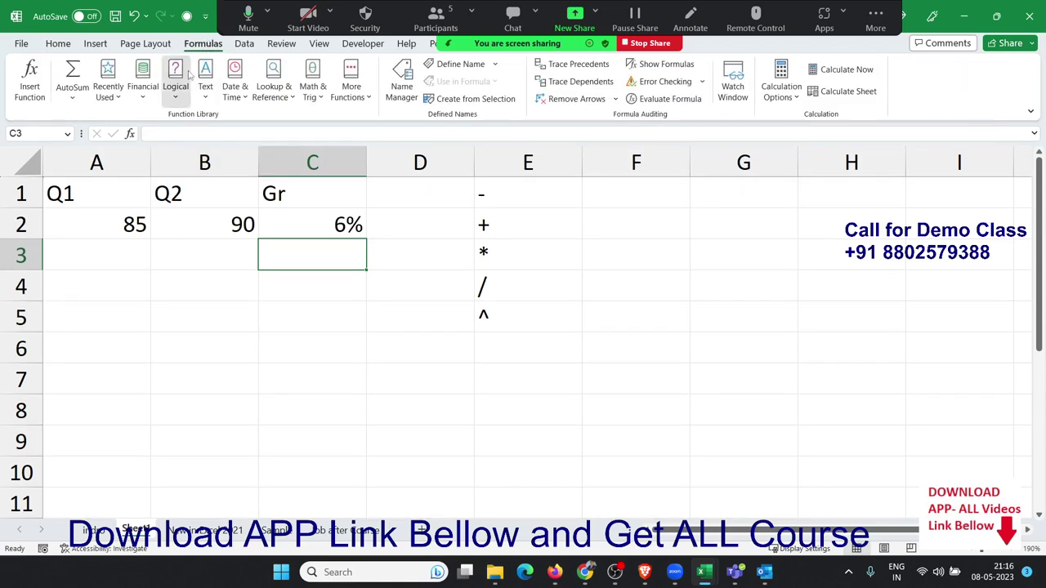
left_click(175, 82)
left_click(205, 82)
left_click(234, 82)
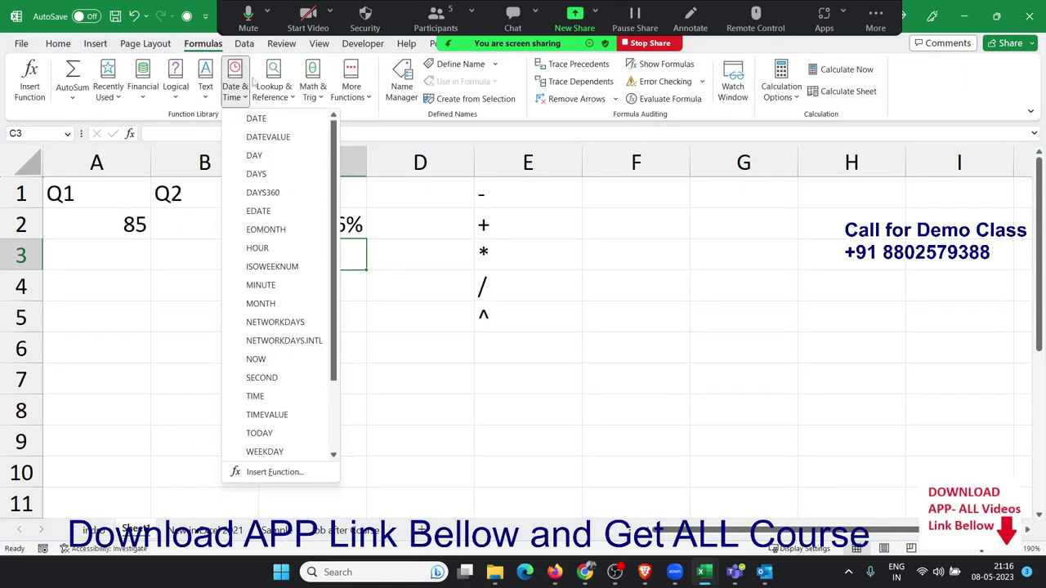
left_click(274, 81)
left_click(312, 82)
left_click(335, 85)
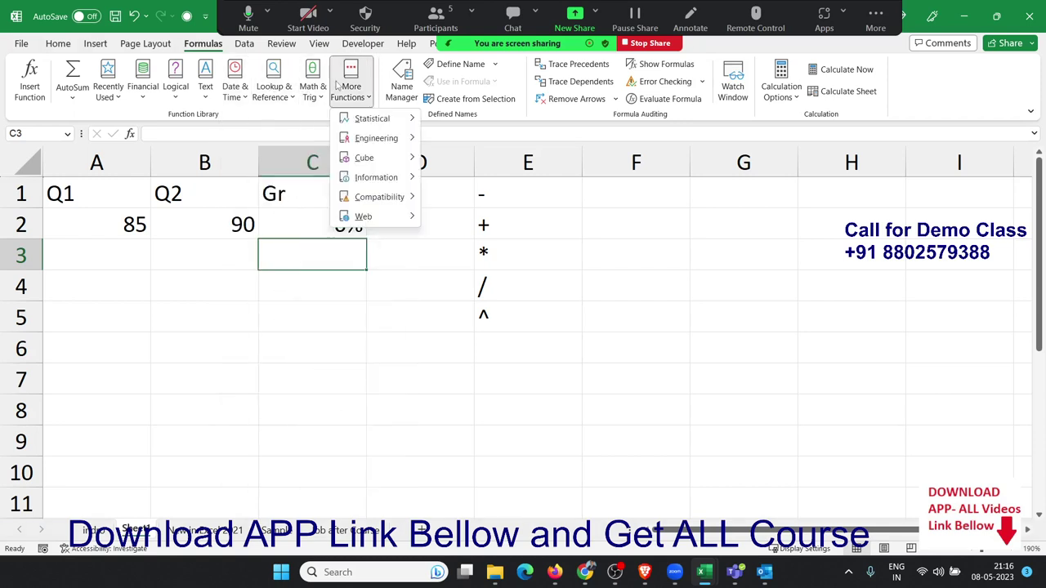
left_click(330, 91)
left_click(311, 90)
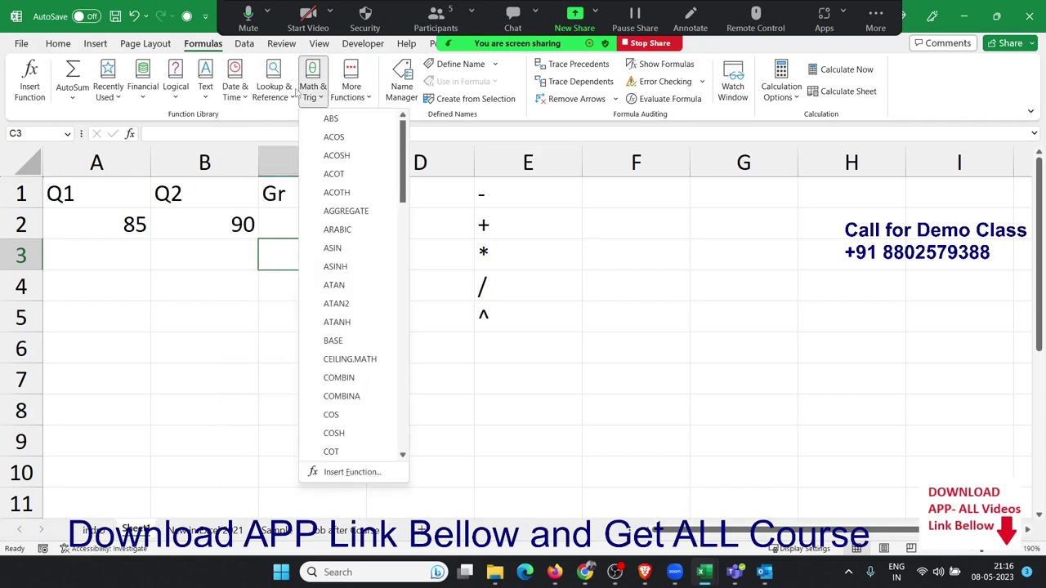
left_click(278, 90)
left_click(236, 90)
left_click(214, 90)
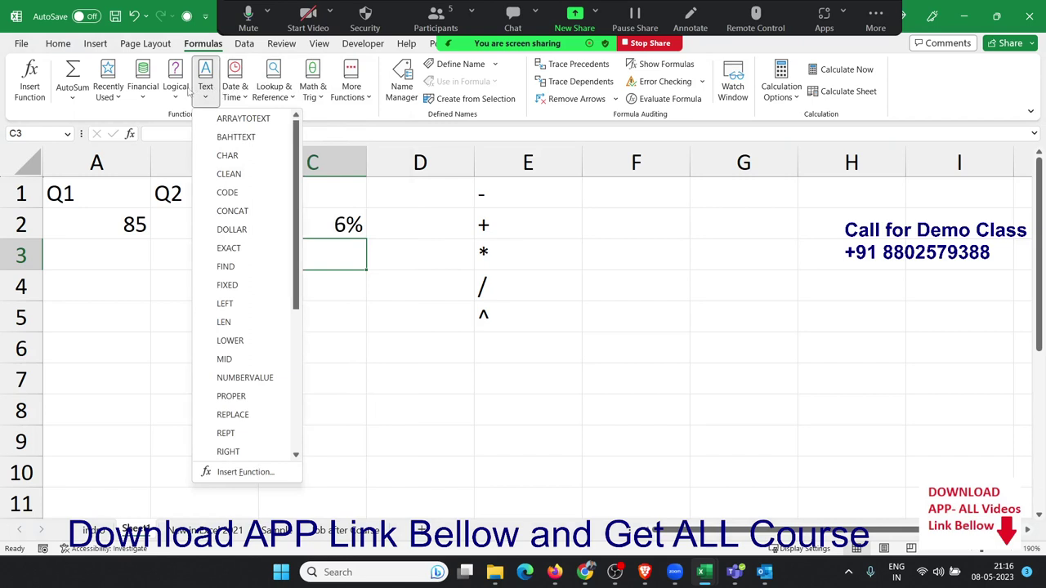
left_click(186, 91)
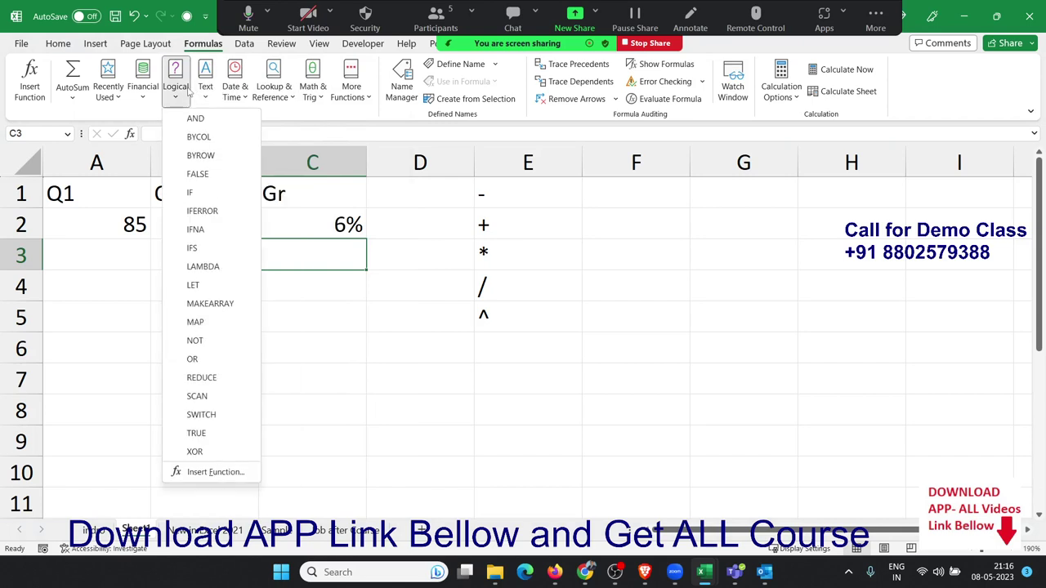
left_click(371, 353)
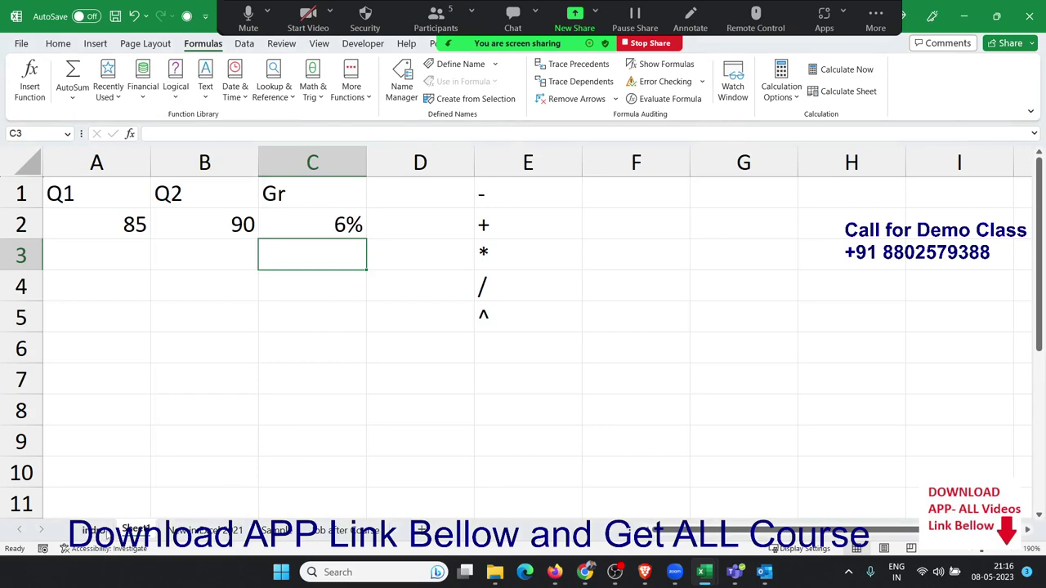
- Return to the Introduction to MS-Excel sheet, select E17, and bring up the dashboard report folder
left_click(94, 531)
left_click(185, 375)
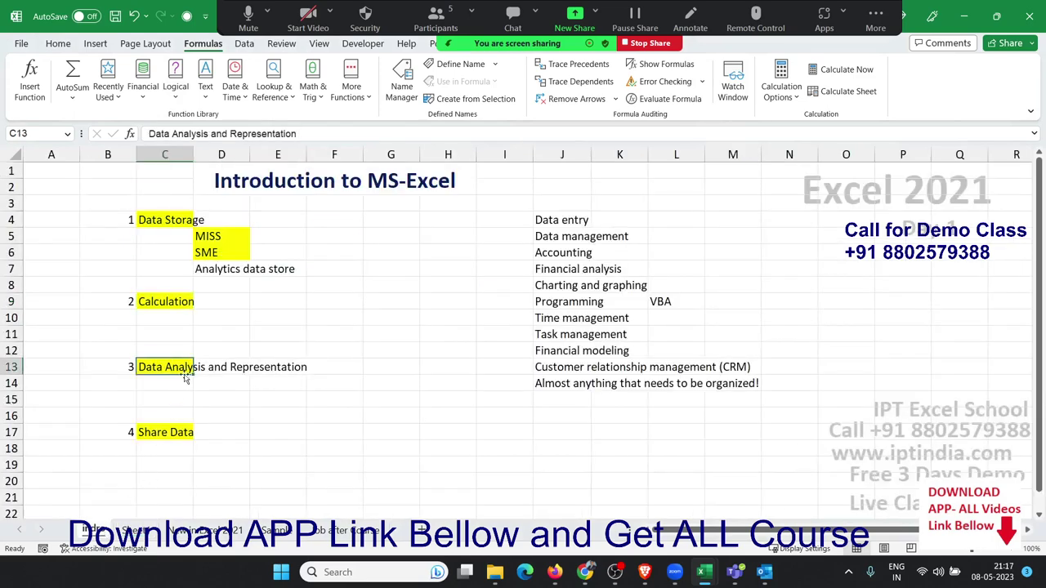
left_click(294, 429)
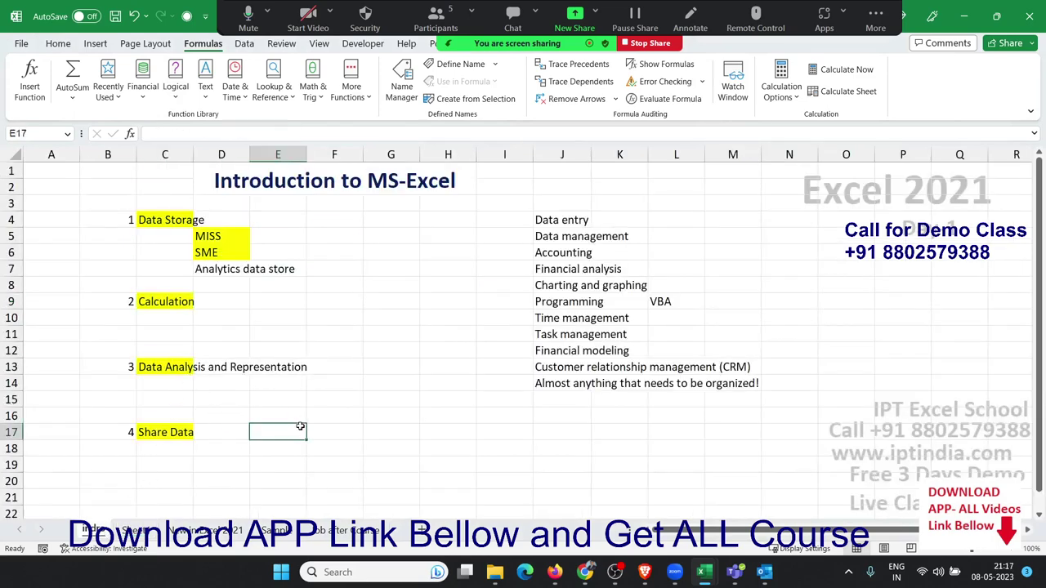
left_click(498, 576)
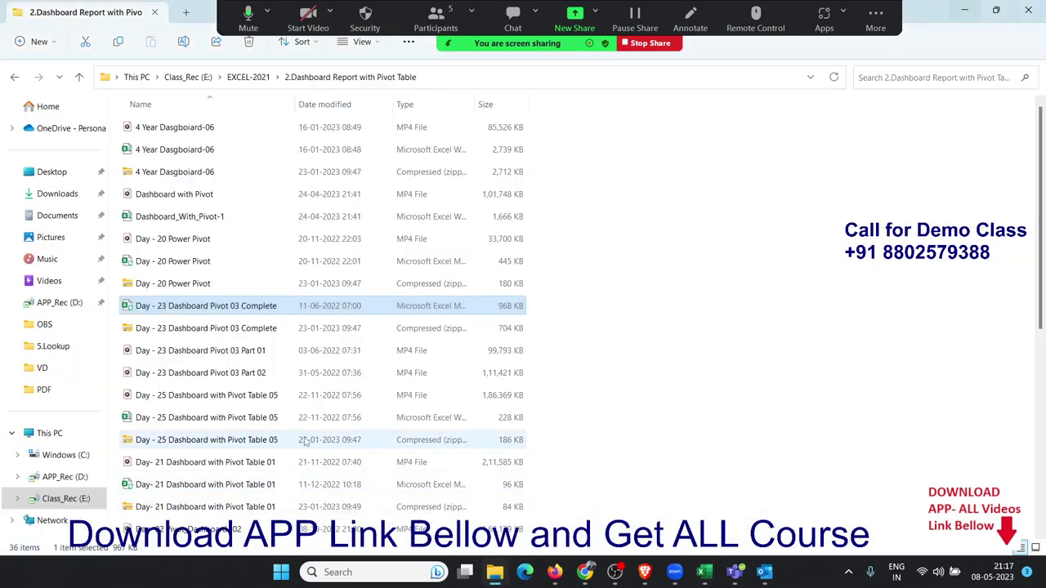
- Scroll the folder and open the Day- 21 Dashboard with Pivot Table 01 workbook
scroll(305, 441, "down", 1)
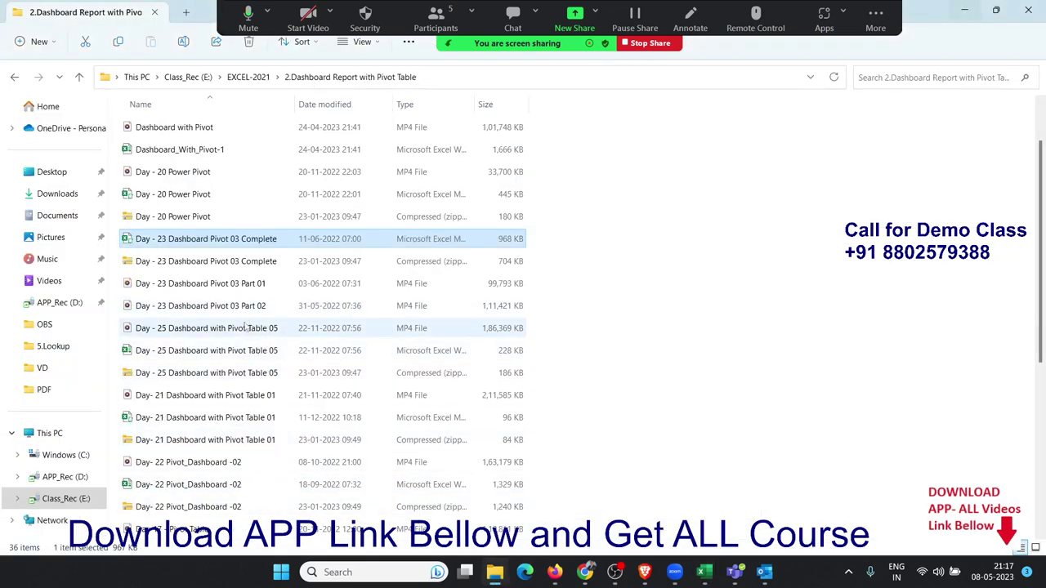
double_click(235, 417)
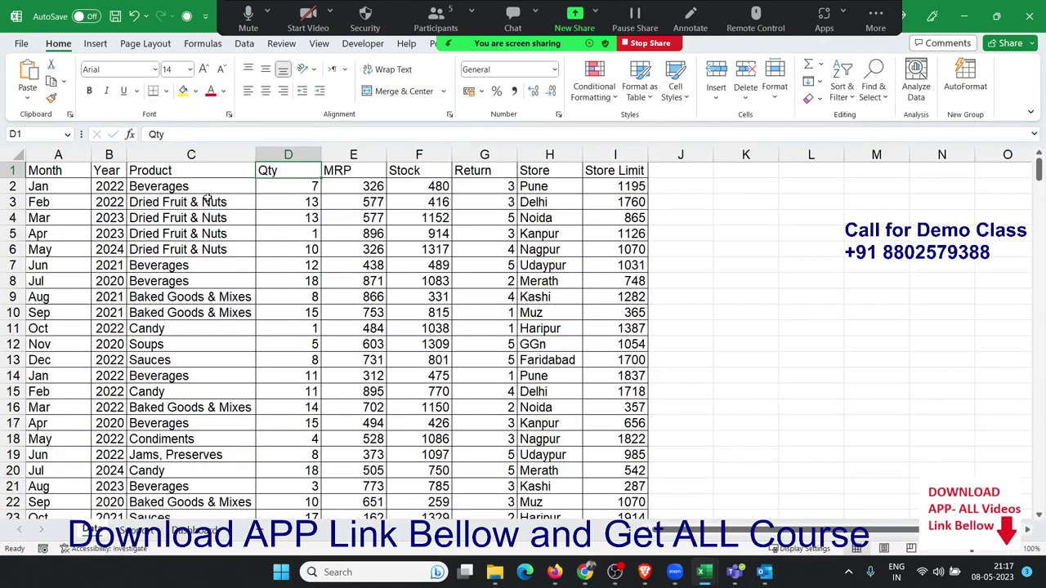
- Select a Dried Fruit & Nuts entry, then scroll the Dashboard sheet's KPI cards and charts
left_click(224, 243)
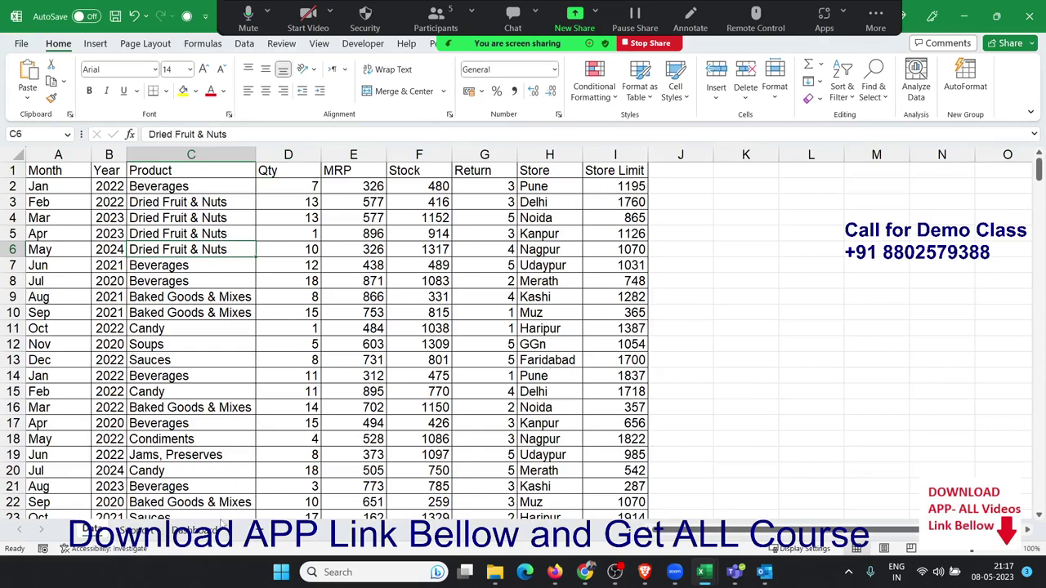
left_click(215, 529)
scroll(541, 263, "down", 2)
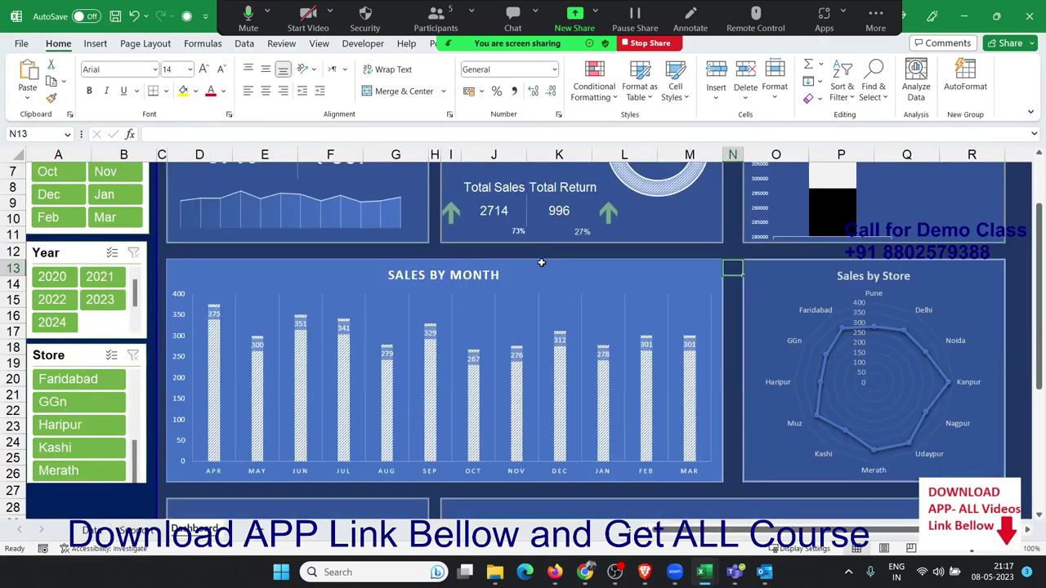
scroll(541, 262, "down", 1)
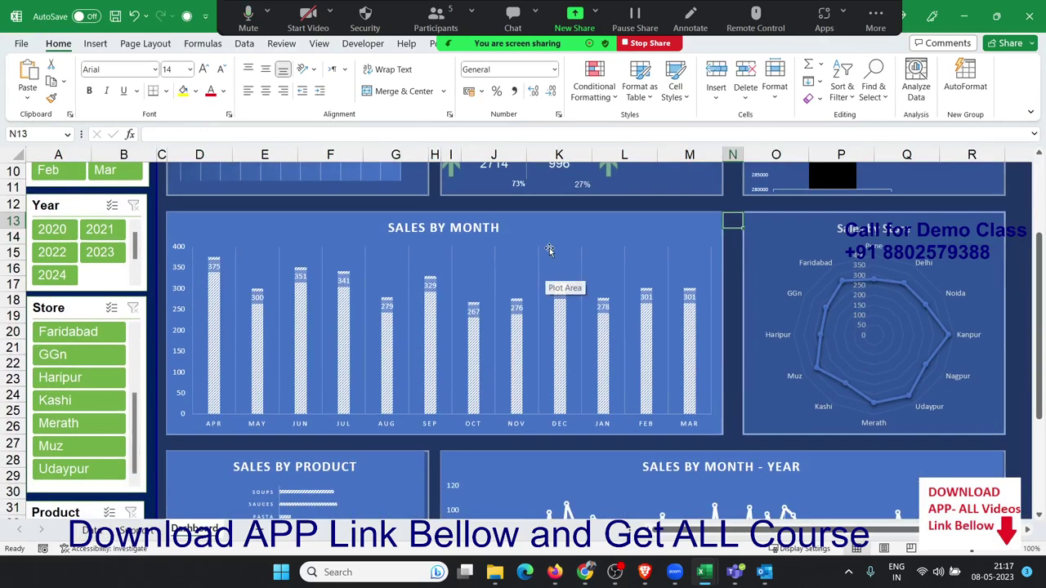
scroll(549, 249, "up", 3)
scroll(549, 248, "down", 4)
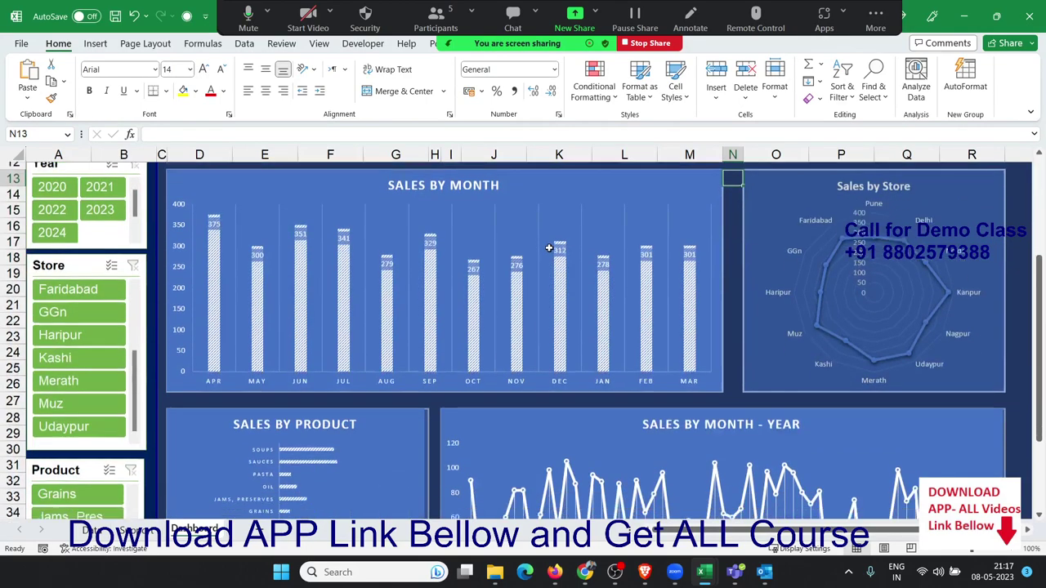
scroll(550, 248, "down", 1)
scroll(549, 248, "down", 2)
scroll(549, 247, "up", 7)
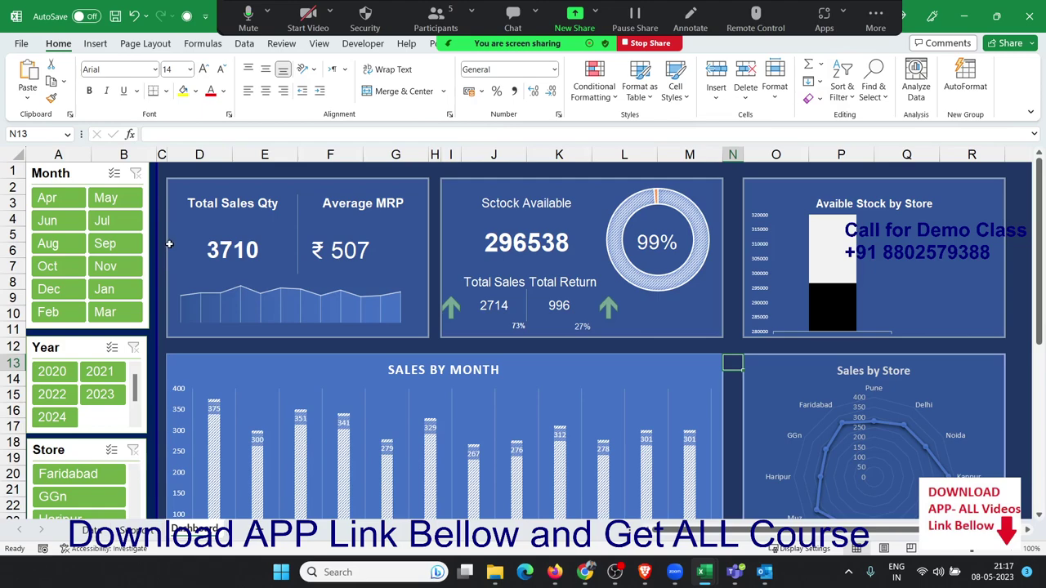
scroll(109, 353, "down", 1)
scroll(87, 393, "down", 2)
scroll(87, 420, "down", 3)
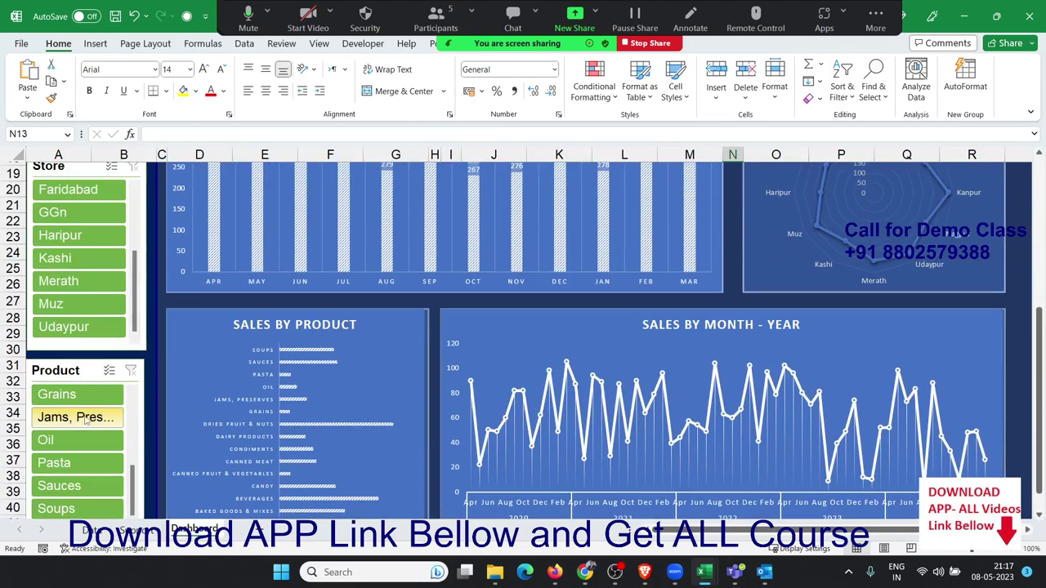
scroll(93, 408, "up", 5)
scroll(98, 400, "up", 1)
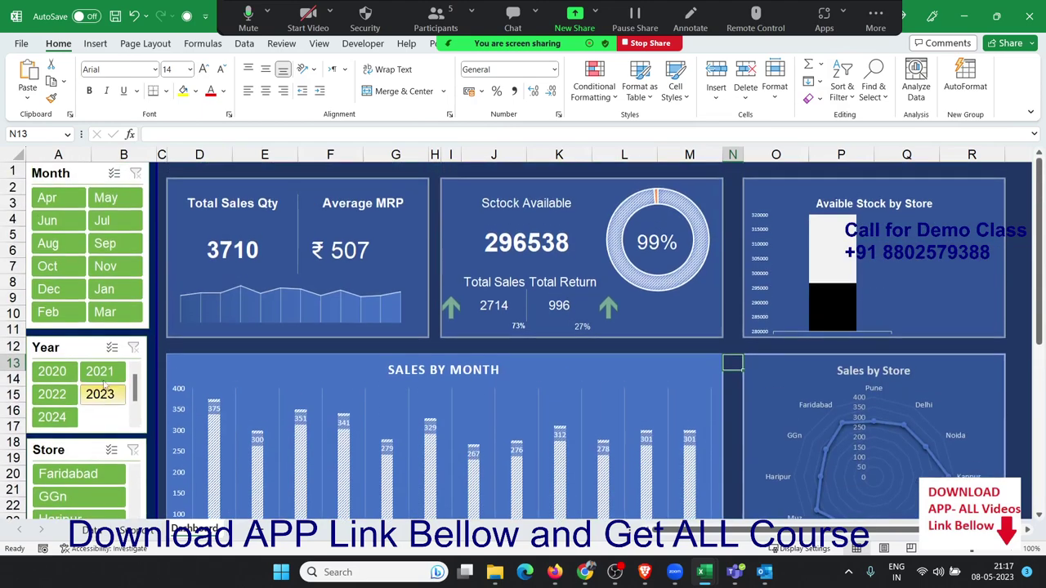
- Filter the dashboard to April, review the charts, then clear the Month filter
left_click(49, 196)
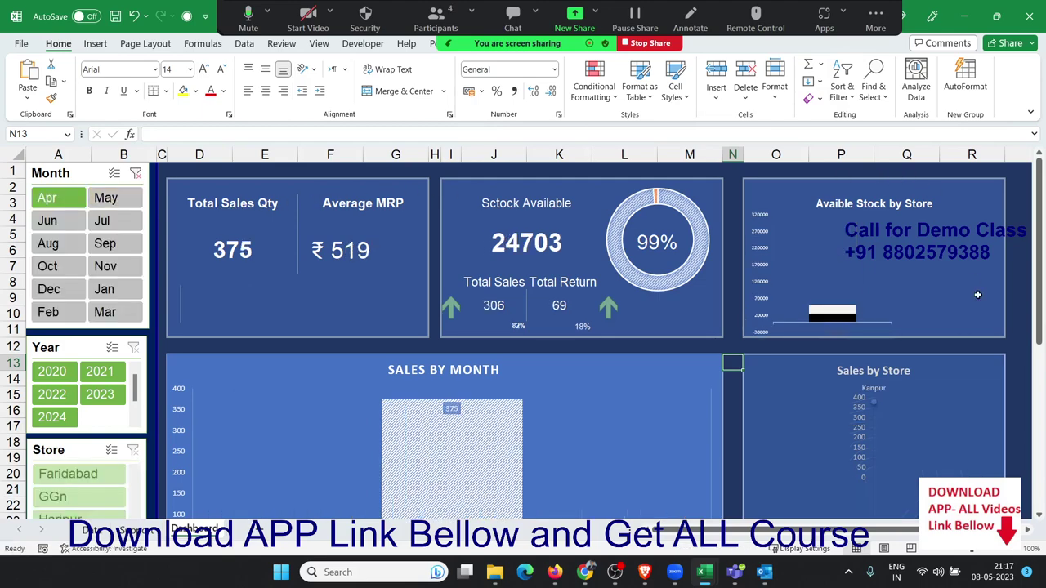
scroll(965, 388, "down", 4)
scroll(965, 387, "down", 3)
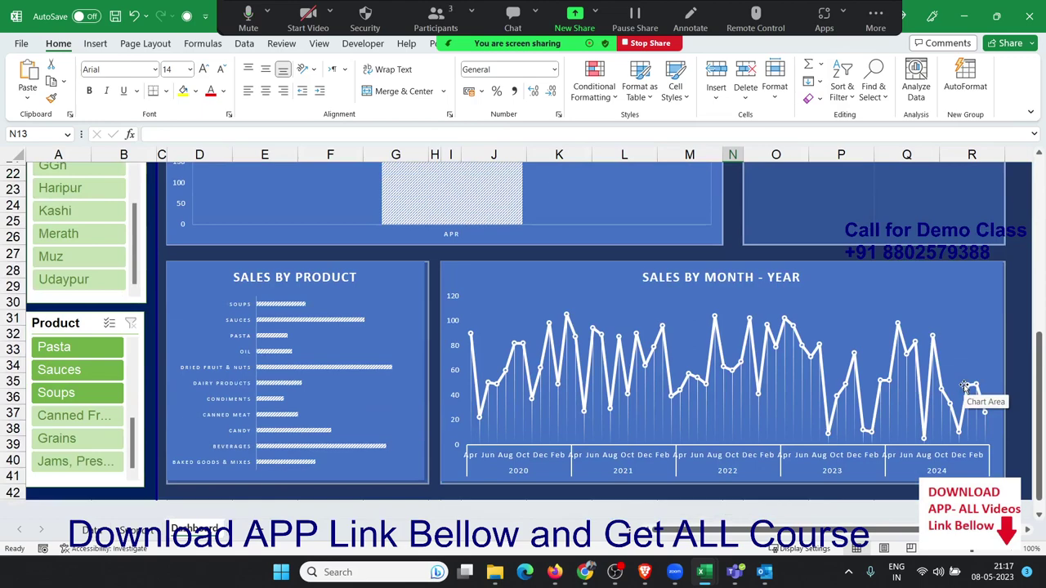
scroll(966, 388, "up", 3)
scroll(965, 387, "up", 4)
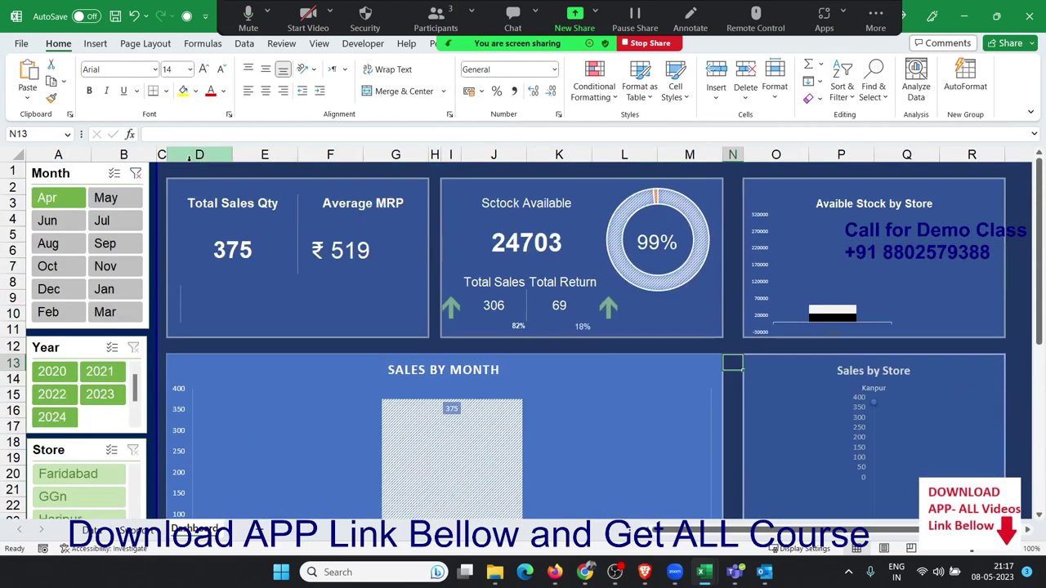
left_click(136, 173)
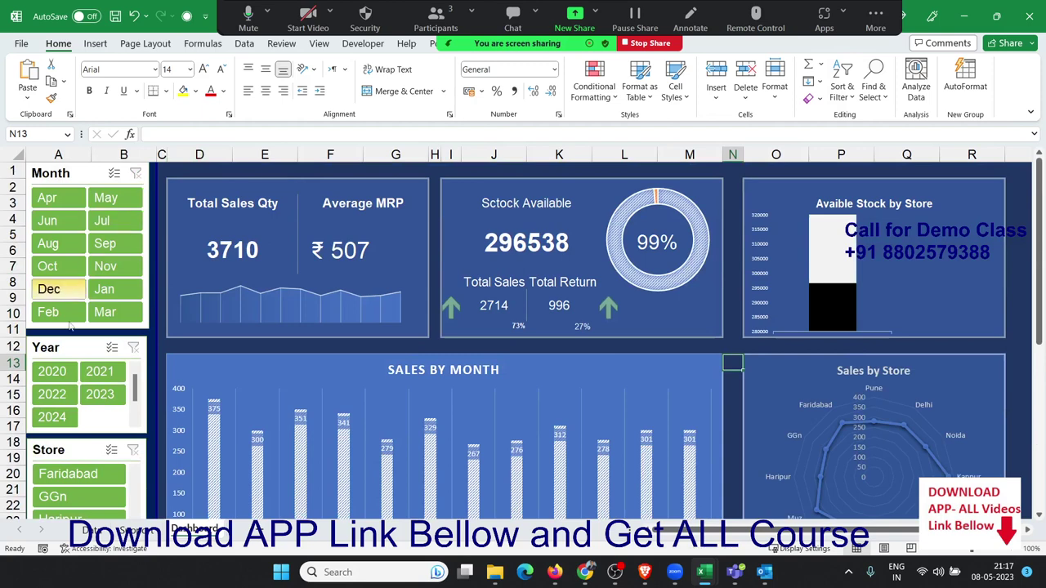
- Filter the dashboard to the year 2021 and review its charts
left_click(100, 373)
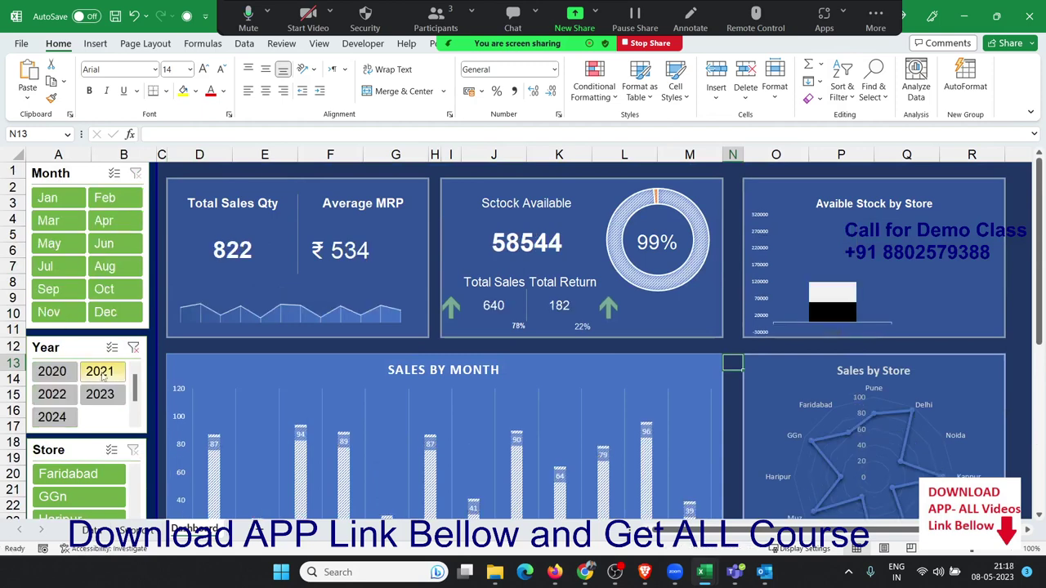
scroll(800, 255, "down", 4)
scroll(801, 260, "down", 2)
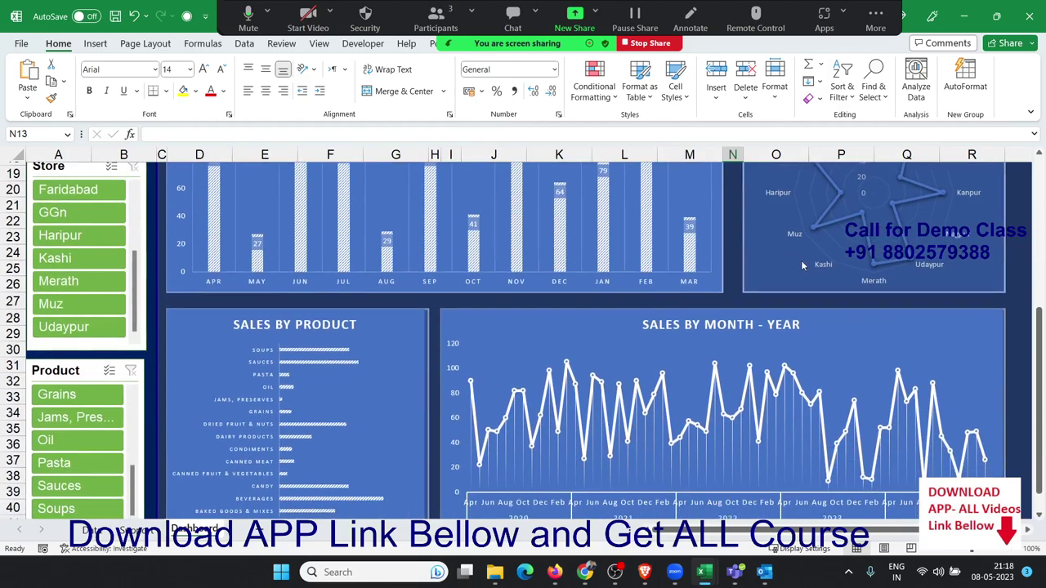
scroll(801, 260, "up", 1)
scroll(801, 260, "up", 5)
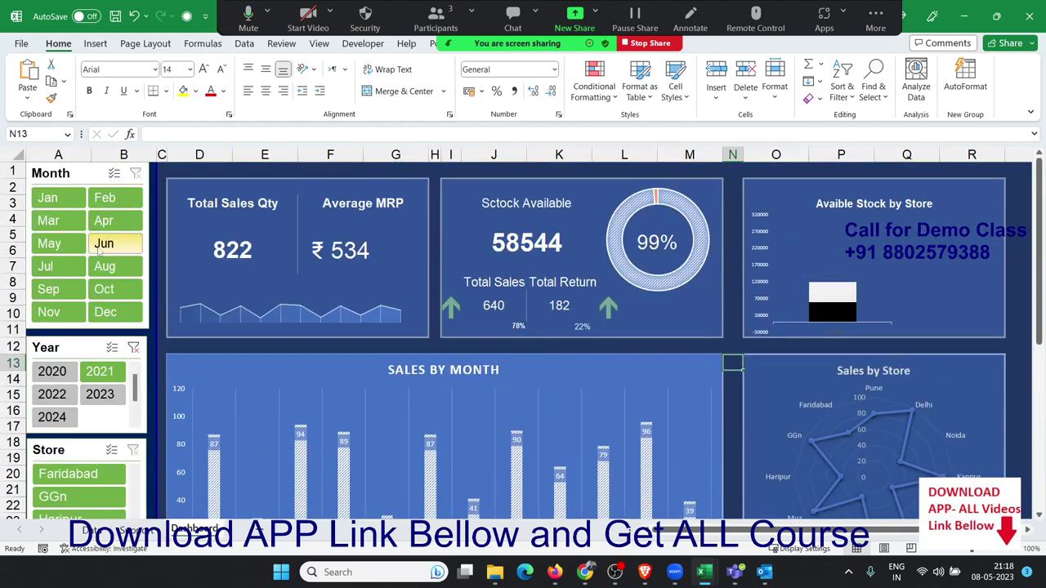
- Try January, February and March month selections, then clear the Month filter to show all months
left_click(45, 199)
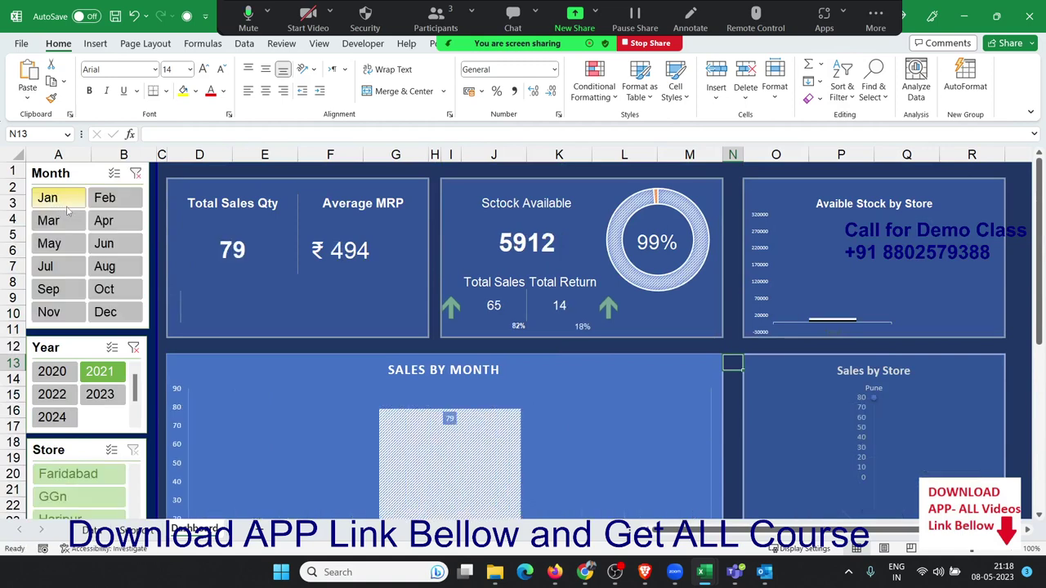
left_click(54, 221, "shift")
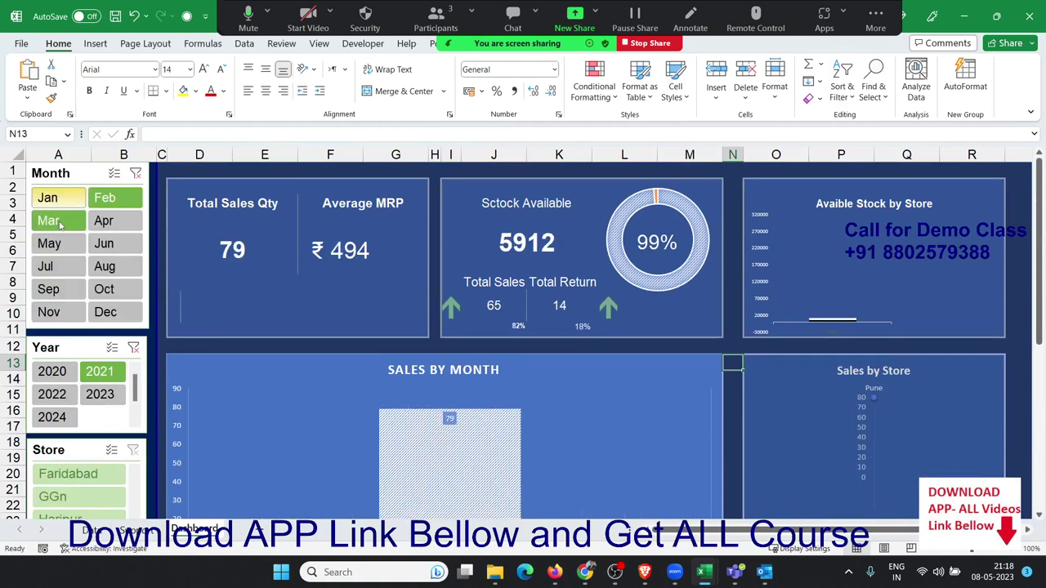
left_click(108, 207)
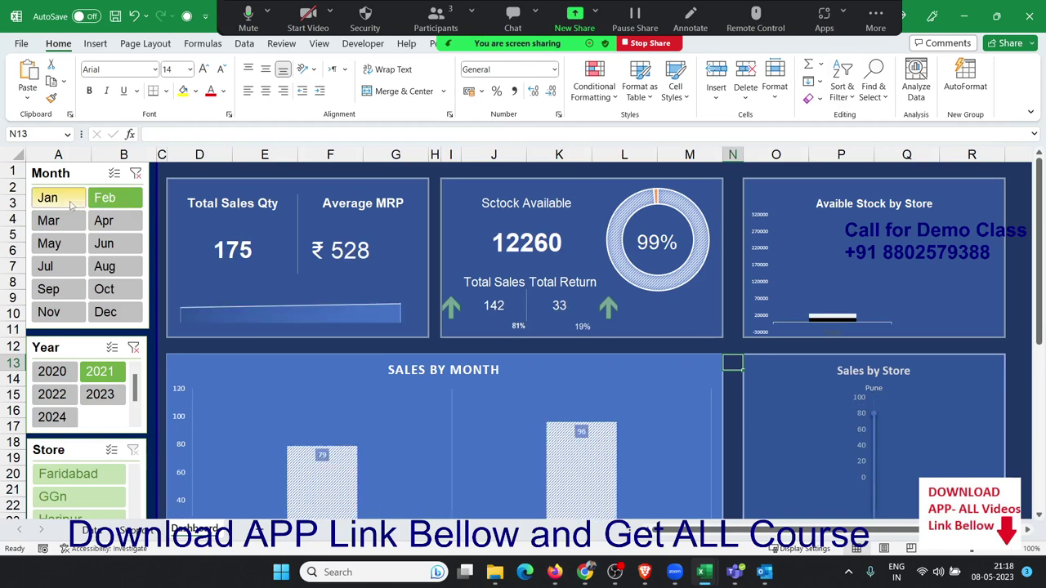
left_click(105, 208)
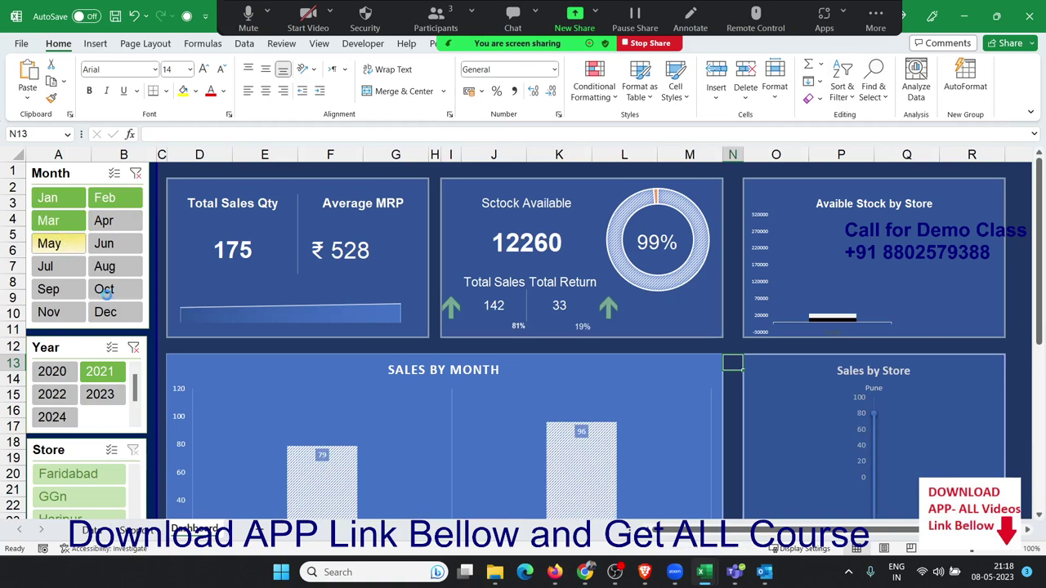
left_click(49, 220)
scroll(451, 341, "down", 1)
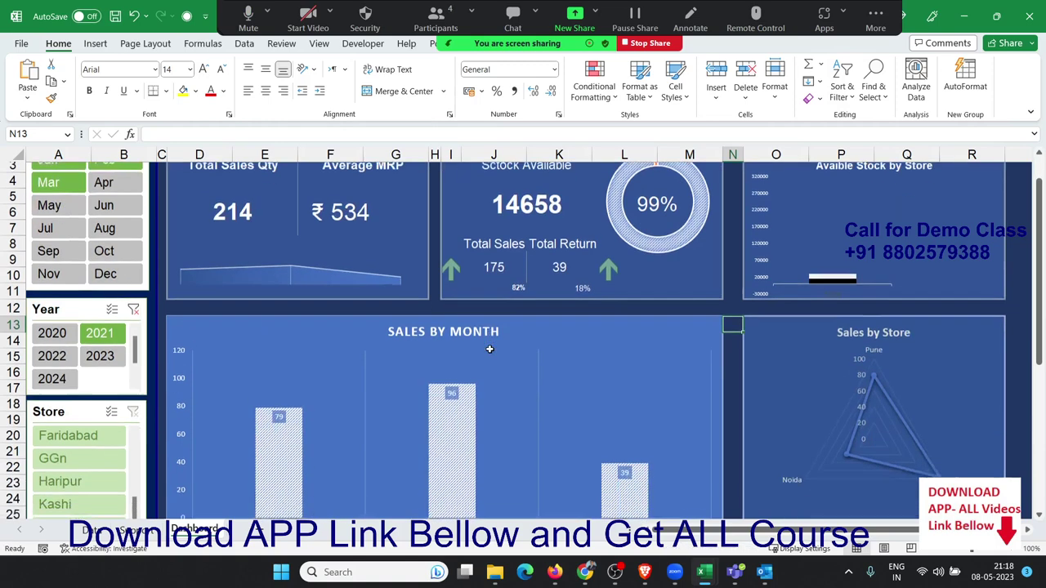
scroll(474, 350, "down", 2)
scroll(490, 352, "up", 3)
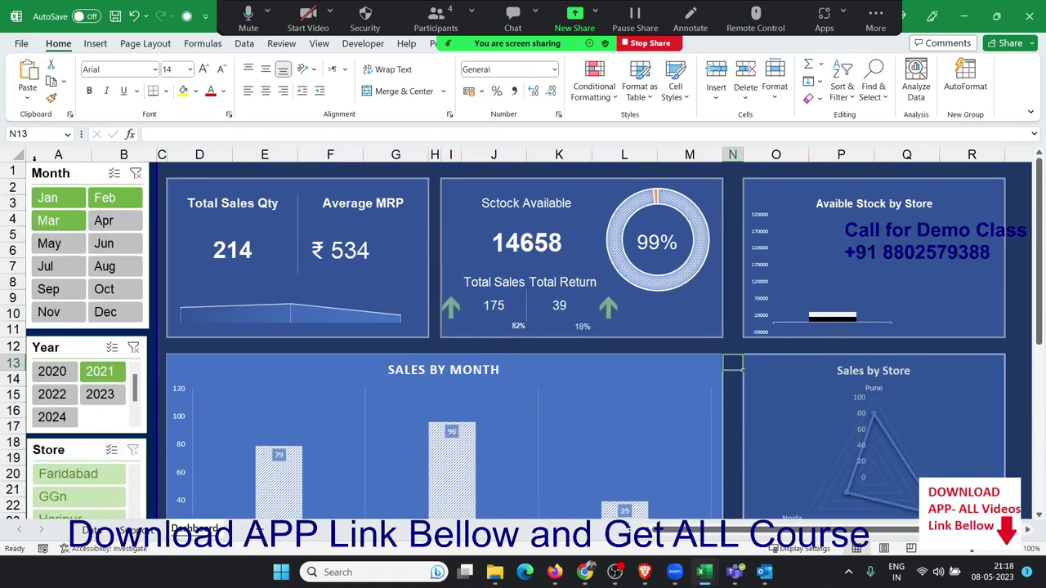
left_click(136, 174)
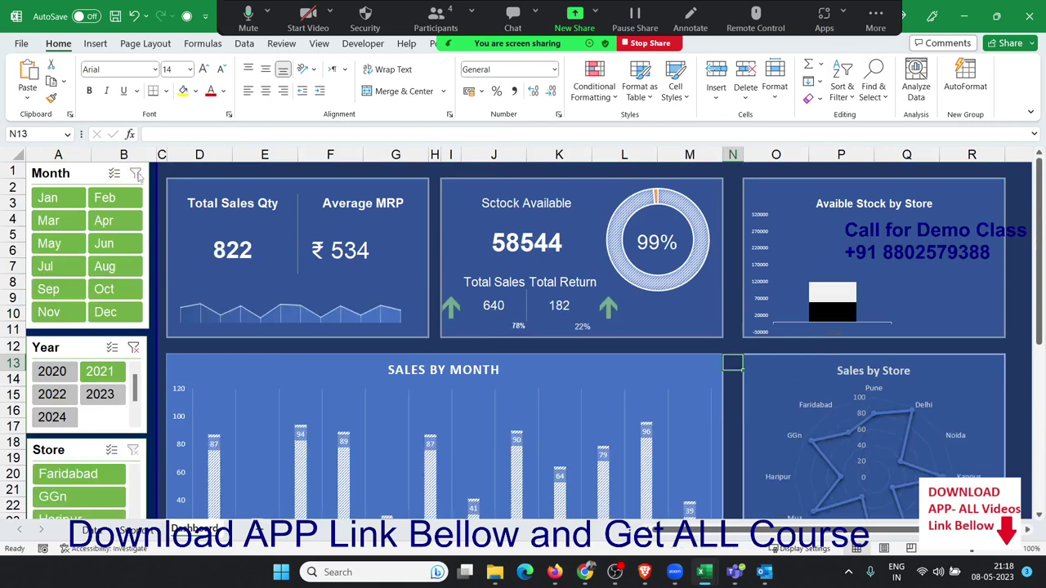
scroll(723, 330, "down", 3)
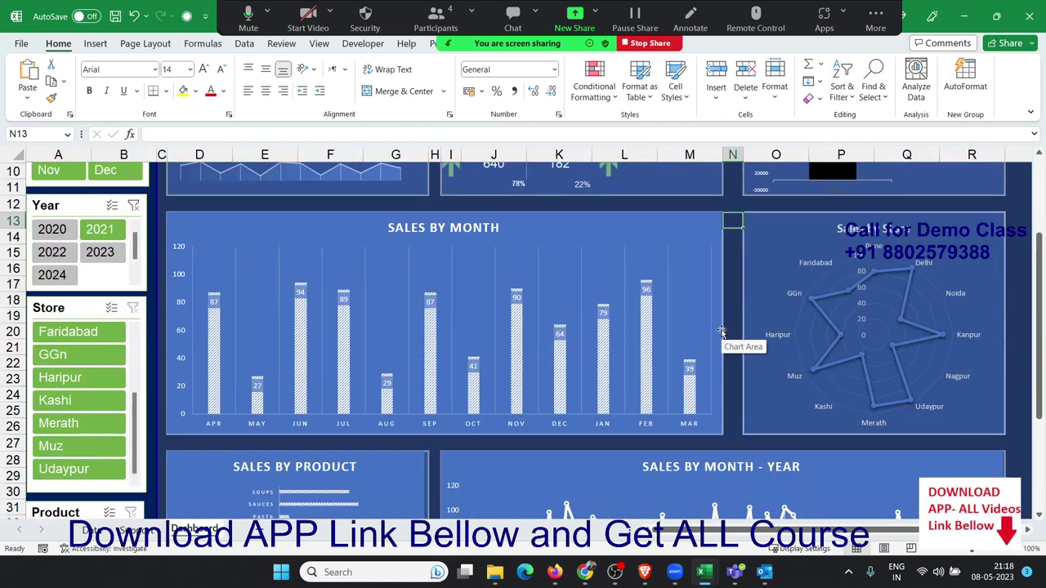
scroll(722, 331, "up", 2)
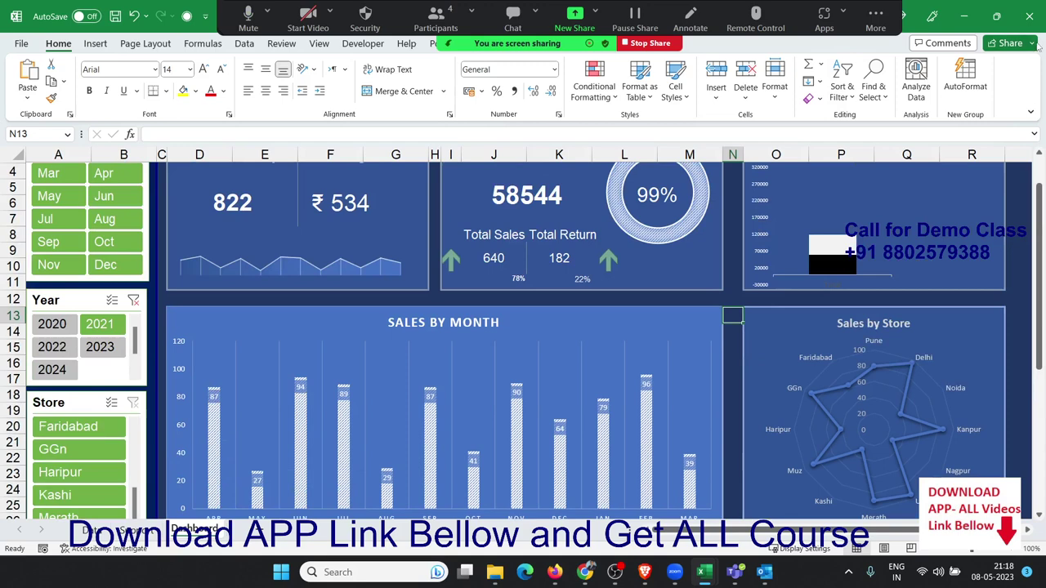
- Close the dashboard discarding changes to both workbooks, select Data Analysis and Representation, then show the desktop
left_click(1031, 16)
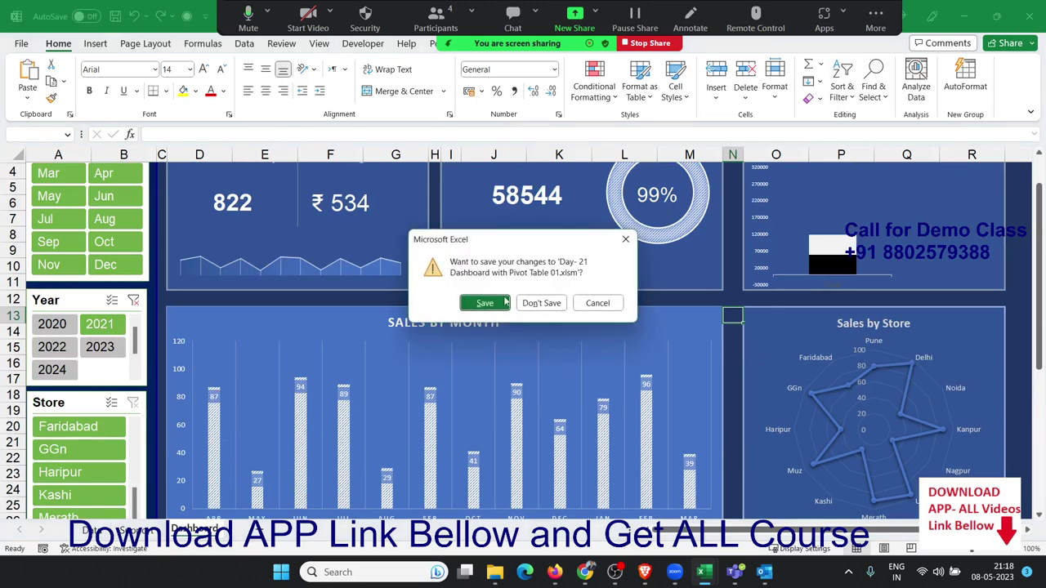
left_click(540, 303)
left_click(533, 304)
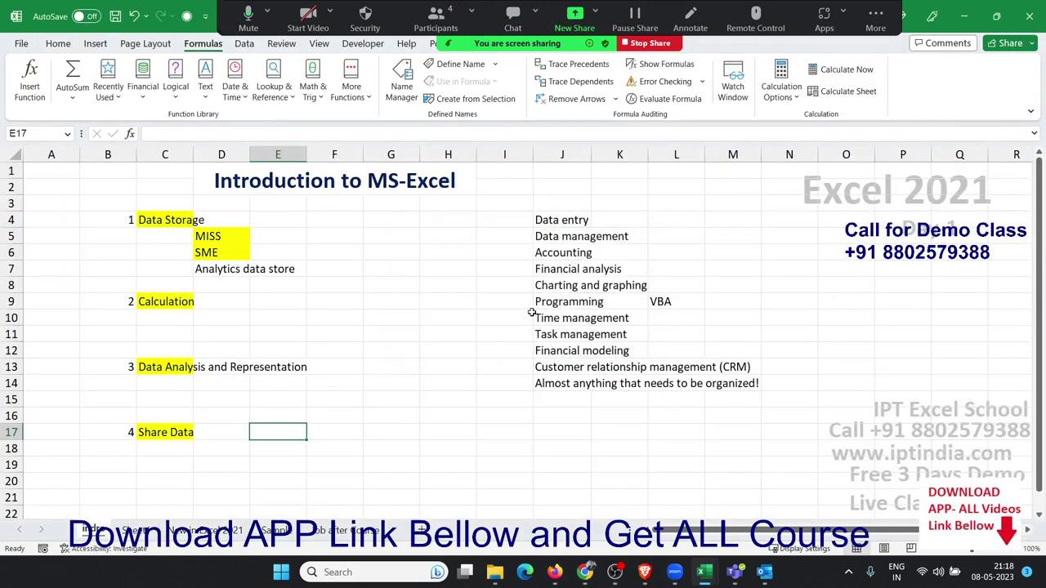
left_click(152, 365)
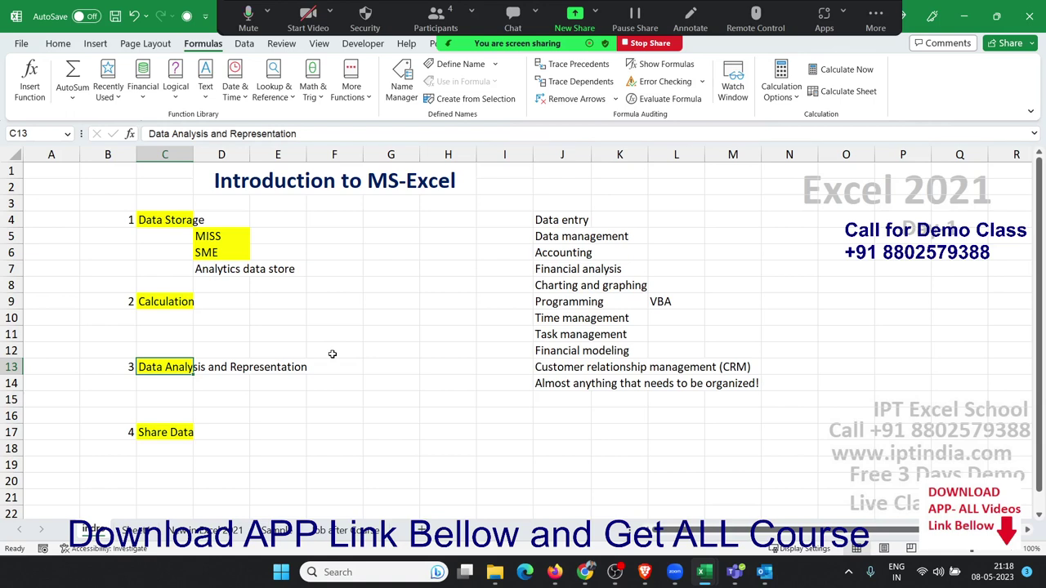
key("super+d")
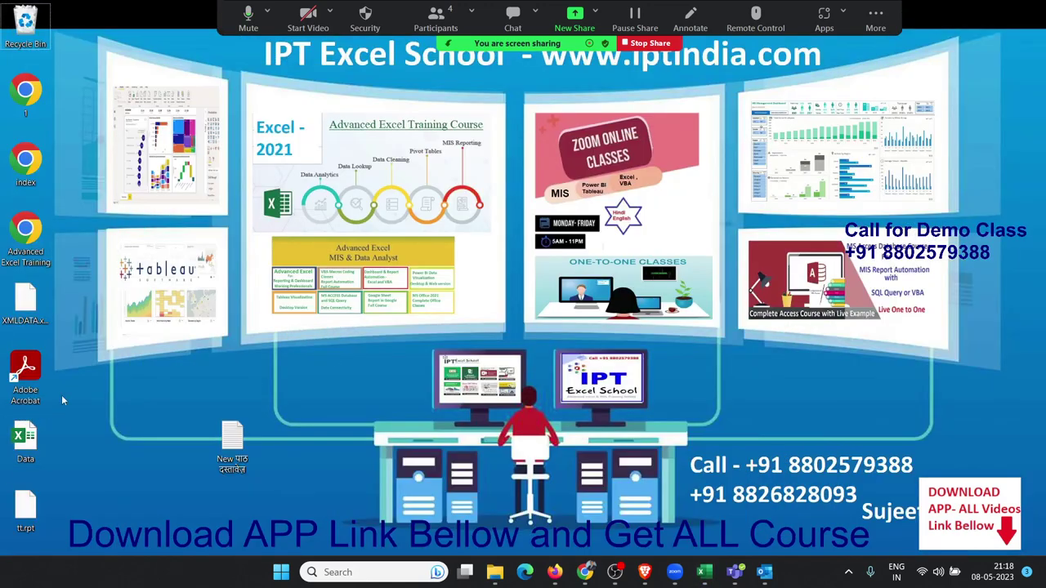
- Alt+Tab back to the Excel workbook on the Introduction to MS-Excel sheet
key("ctrl")
key("alt+Tab")
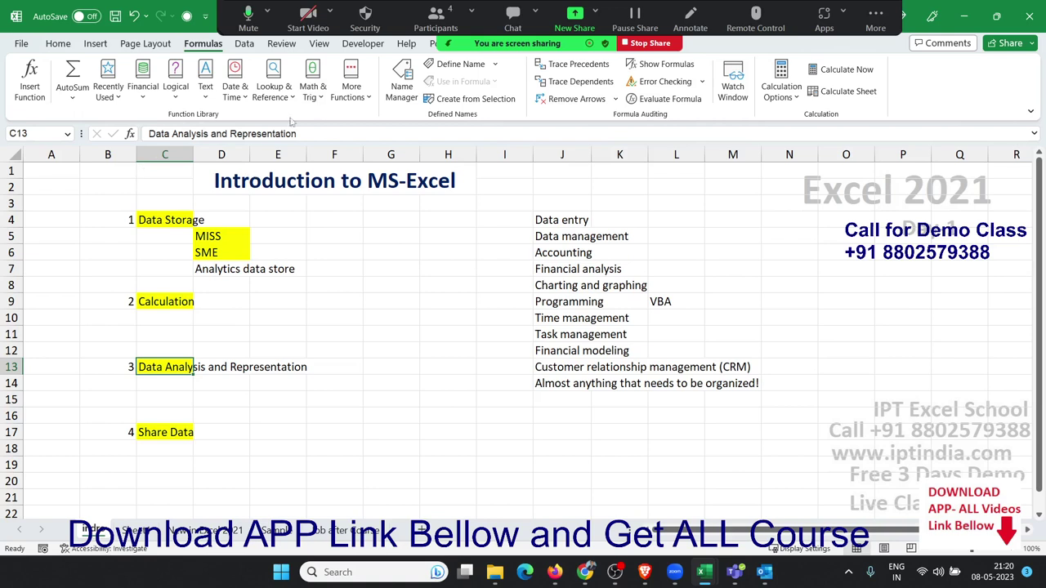
- Open Zoom's Participants panel and close it again
left_click(438, 20)
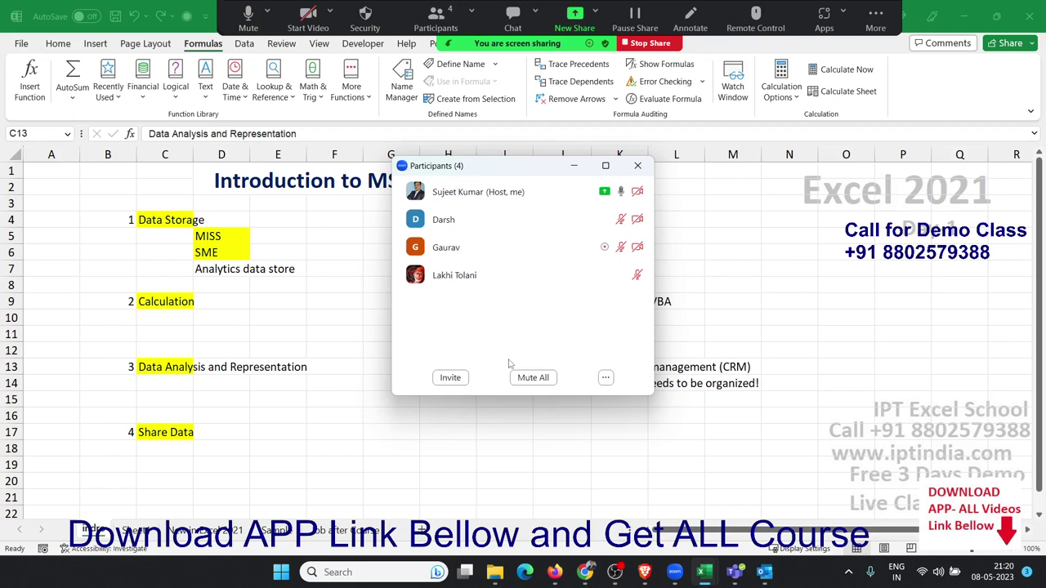
mouse_move(645, 189)
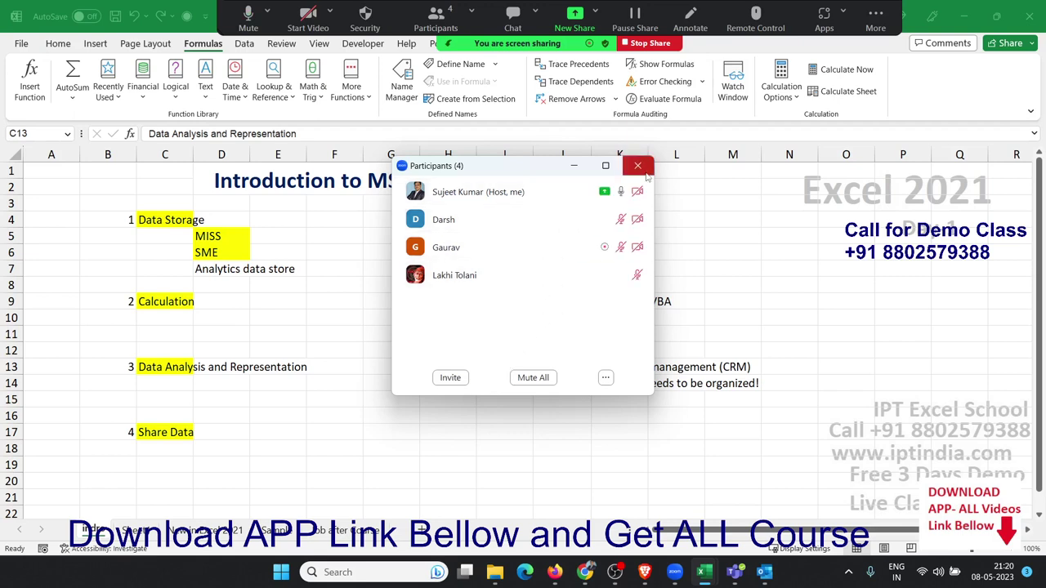
left_click(637, 166)
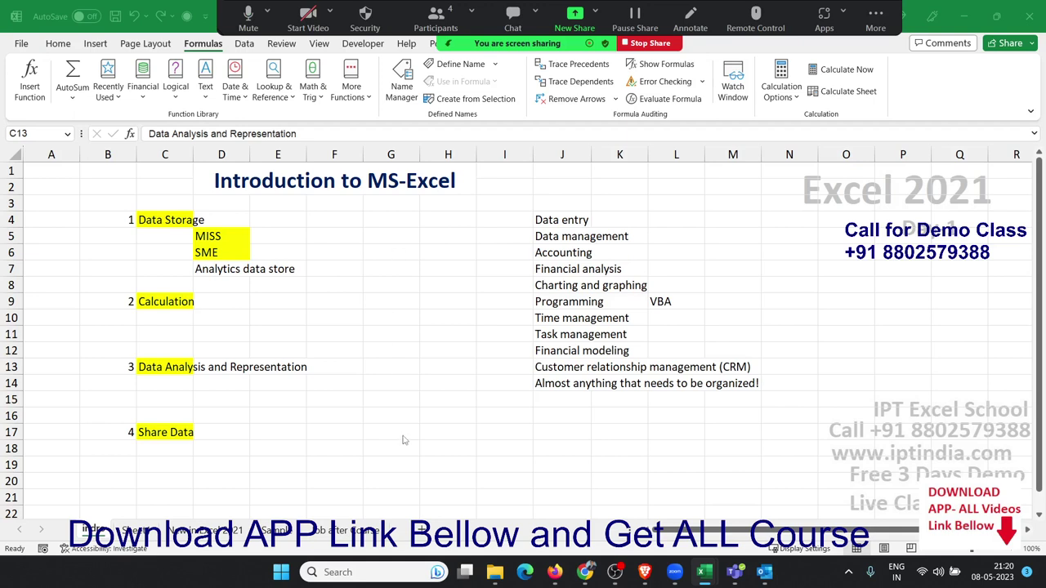
- Select the numbered topics block C4:F19, then clear the selection
left_click(165, 367)
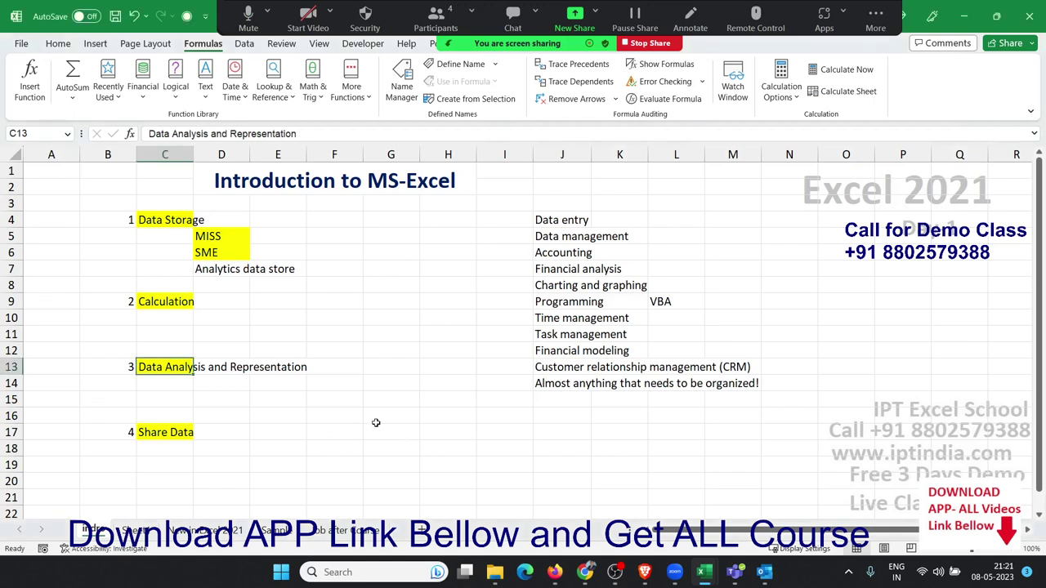
left_click_drag(357, 465, 160, 216)
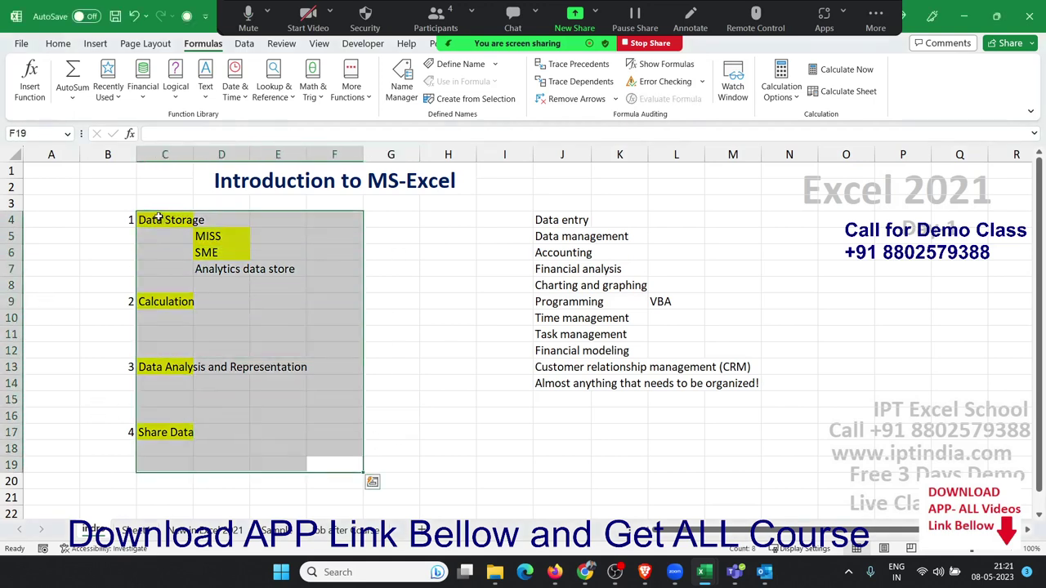
left_click(528, 383)
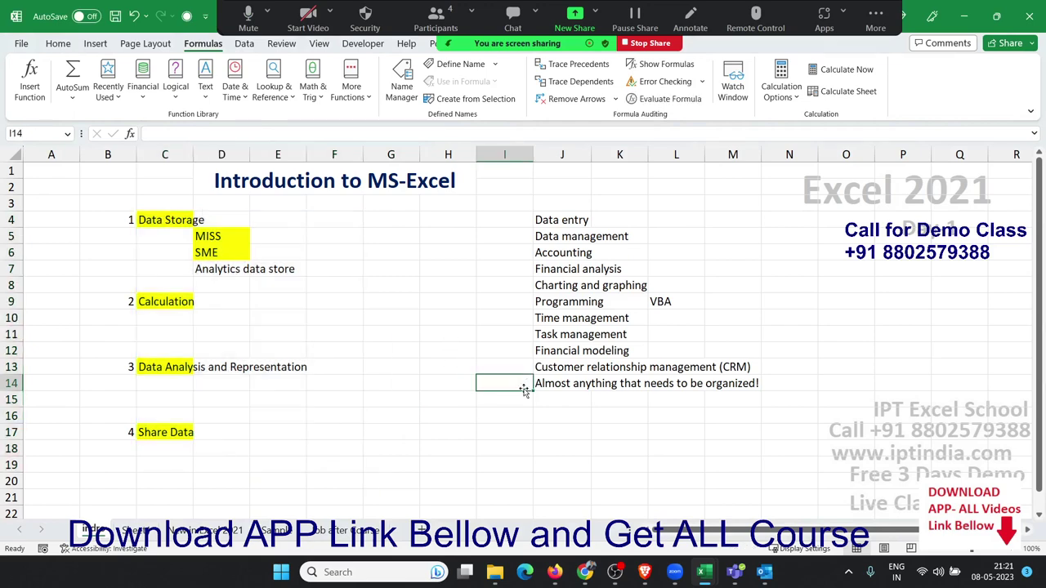
- Go to the What's new in Excel 2021 sheet and open the Microsoft Support link in B9
left_click(206, 530)
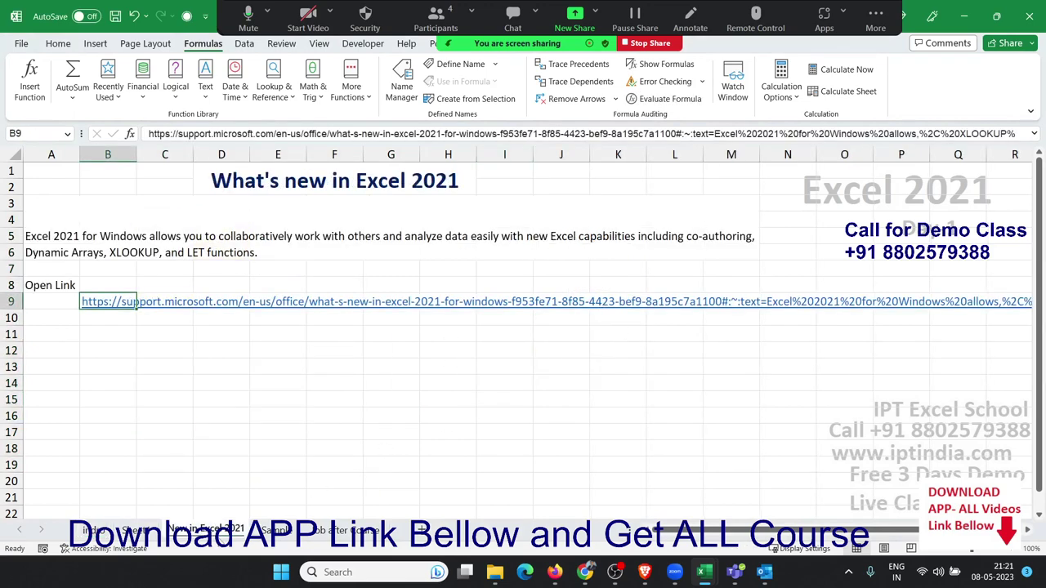
left_click(139, 335)
left_click(123, 308)
left_click(121, 309)
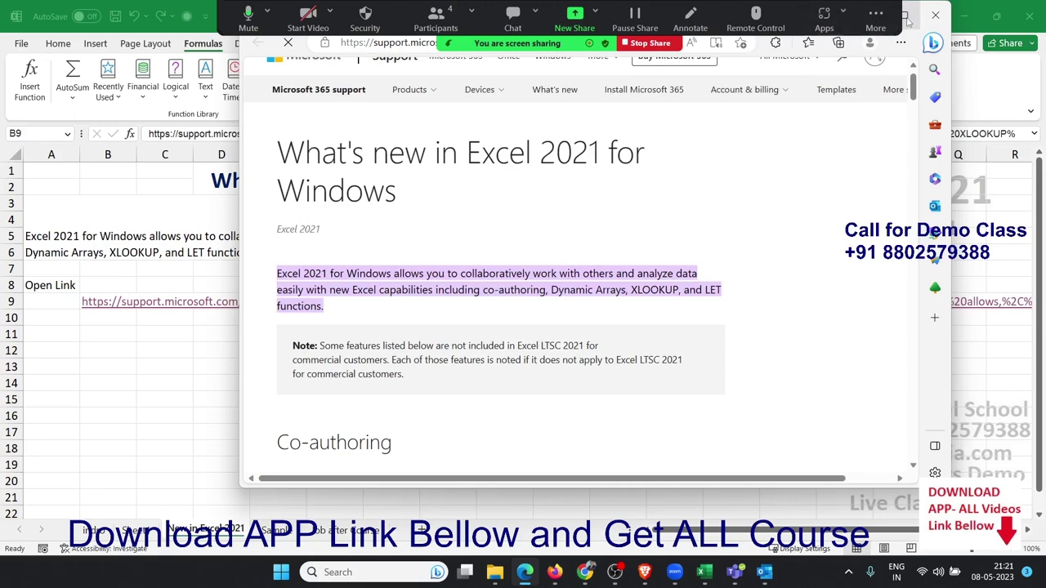
- Maximise and scroll through the 'What's new in Excel 2021' support page, then close Edge
left_click(906, 18)
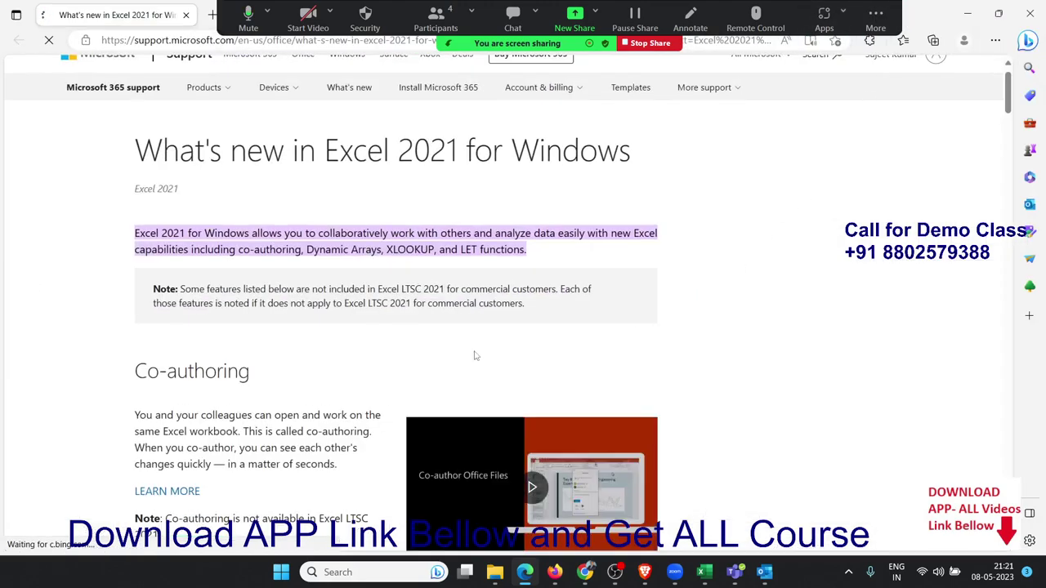
scroll(474, 357, "down", 3)
scroll(474, 357, "down", 3)
scroll(474, 357, "down", 2)
scroll(474, 355, "down", 4)
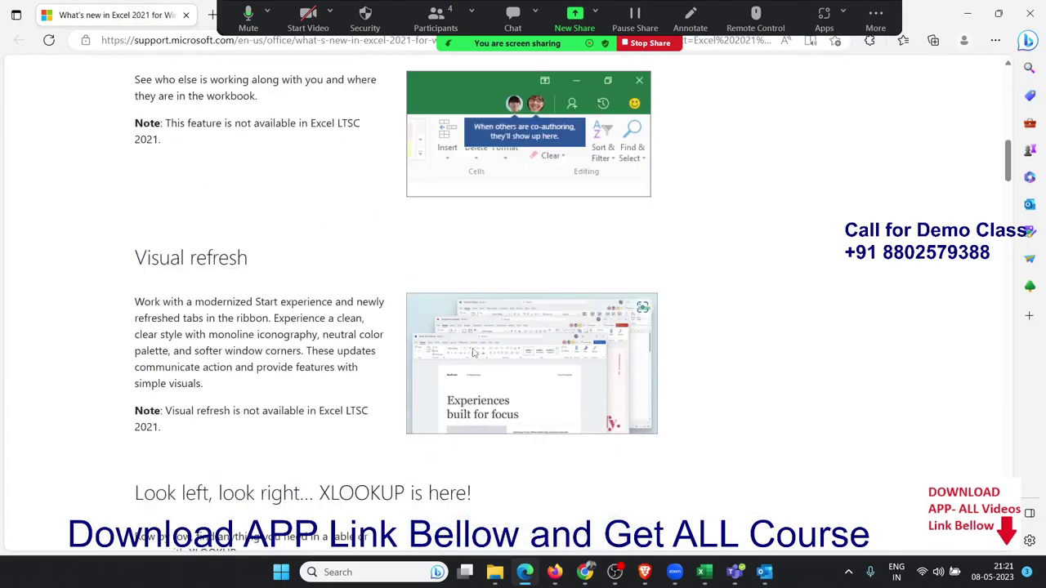
scroll(473, 353, "down", 2)
scroll(472, 353, "down", 2)
scroll(474, 352, "up", 4)
scroll(473, 353, "up", 7)
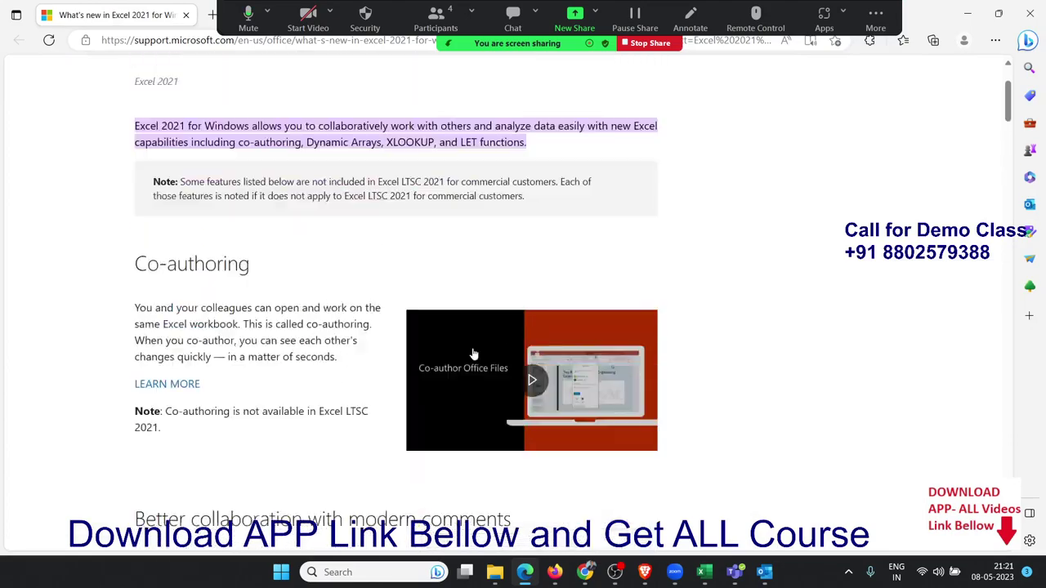
scroll(474, 351, "up", 2)
scroll(474, 352, "down", 4)
scroll(473, 352, "down", 3)
scroll(474, 351, "down", 5)
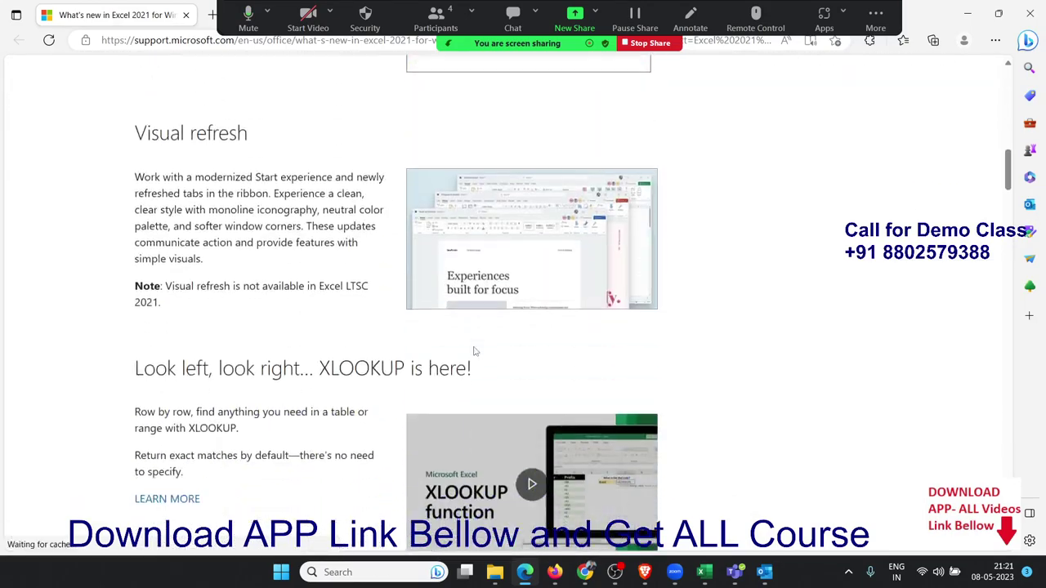
scroll(475, 351, "down", 4)
scroll(474, 351, "down", 5)
scroll(474, 352, "down", 5)
scroll(474, 351, "down", 5)
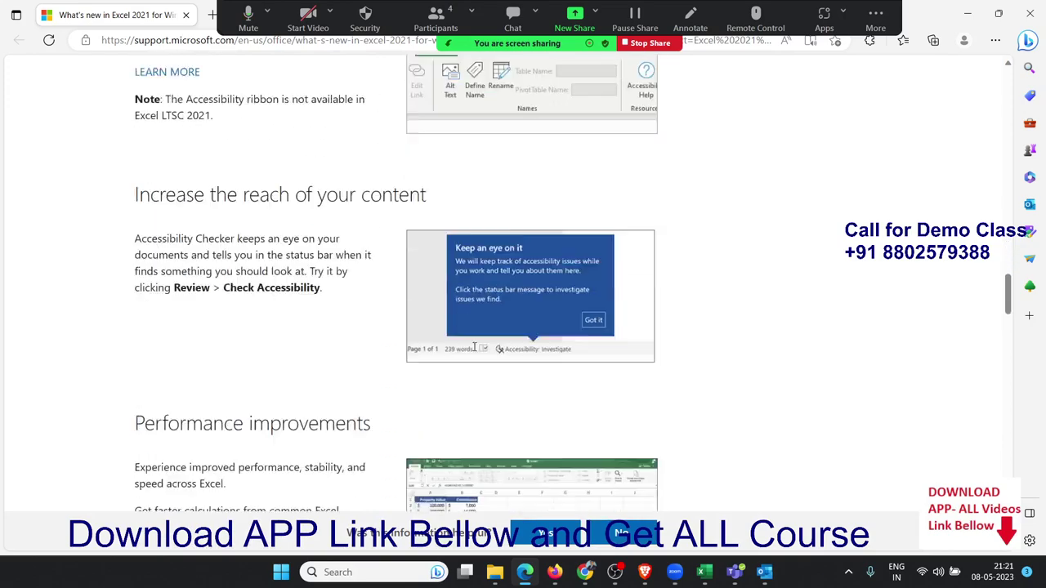
scroll(475, 352, "down", 5)
scroll(474, 352, "down", 5)
scroll(474, 352, "down", 4)
scroll(473, 352, "down", 5)
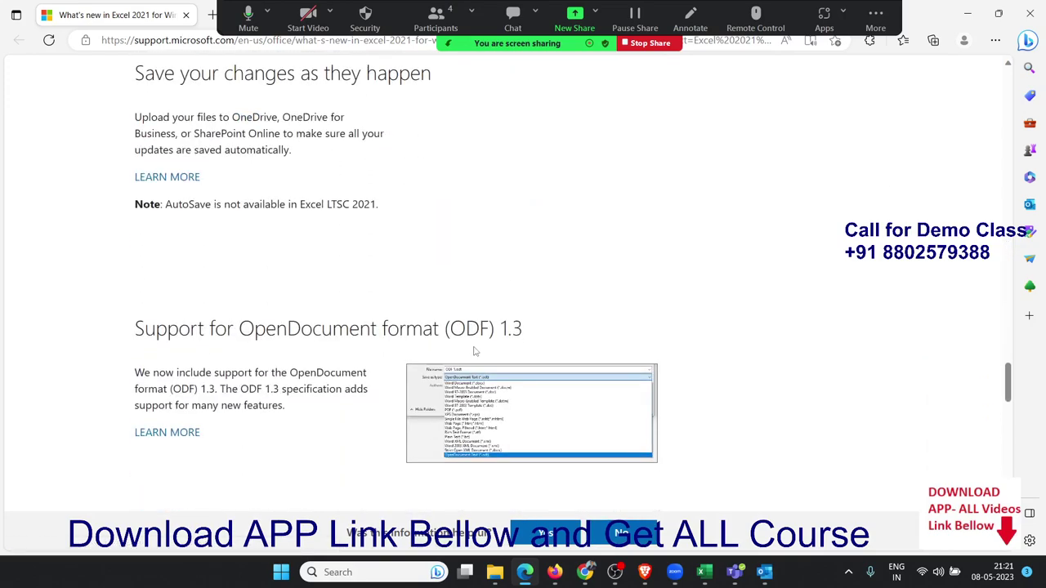
scroll(474, 347, "down", 5)
scroll(474, 347, "down", 5)
scroll(474, 348, "down", 5)
scroll(474, 350, "down", 4)
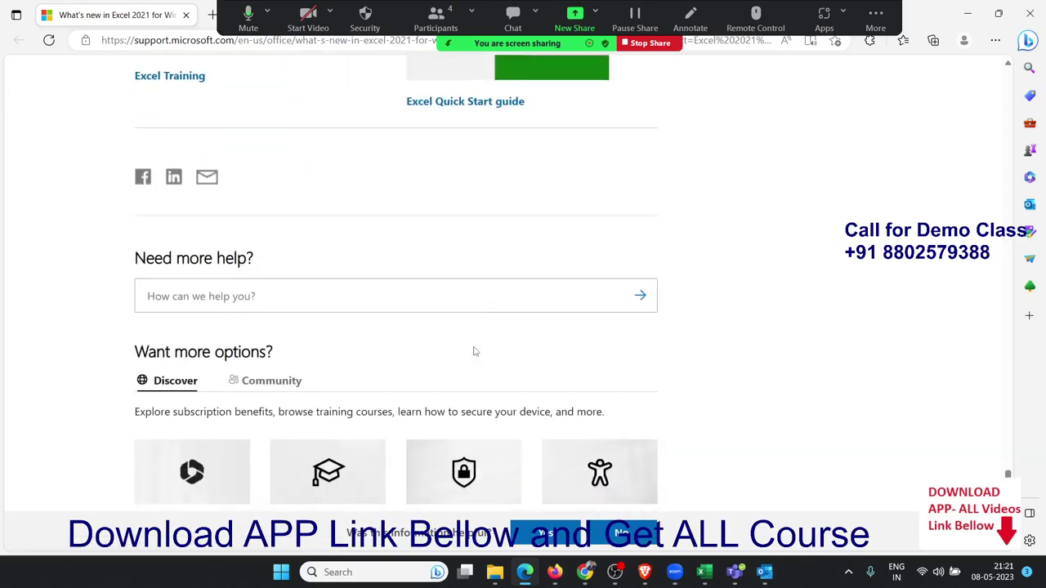
scroll(475, 351, "up", 2)
scroll(474, 352, "up", 3)
scroll(474, 351, "up", 2)
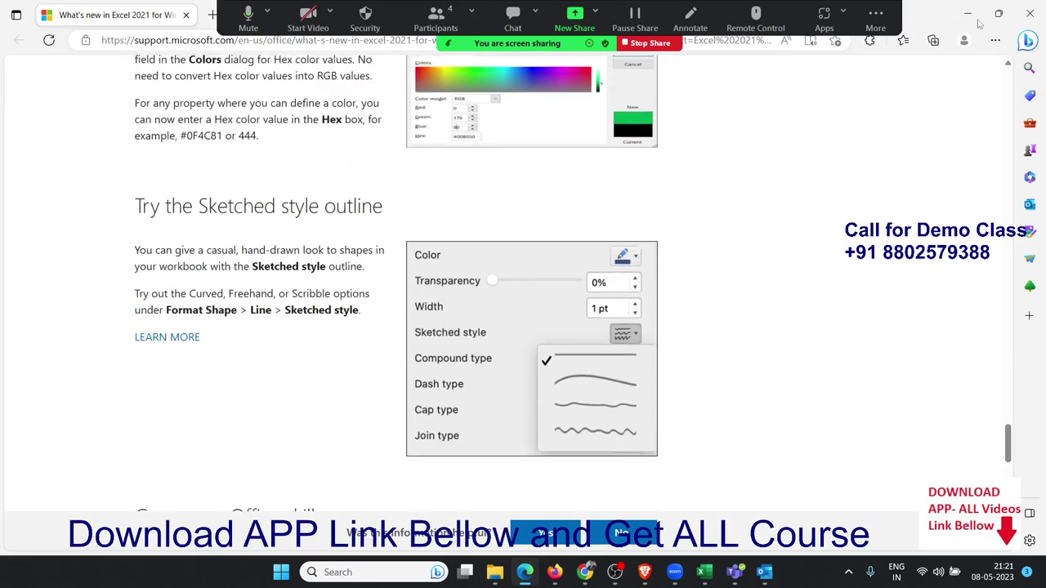
left_click(1028, 14)
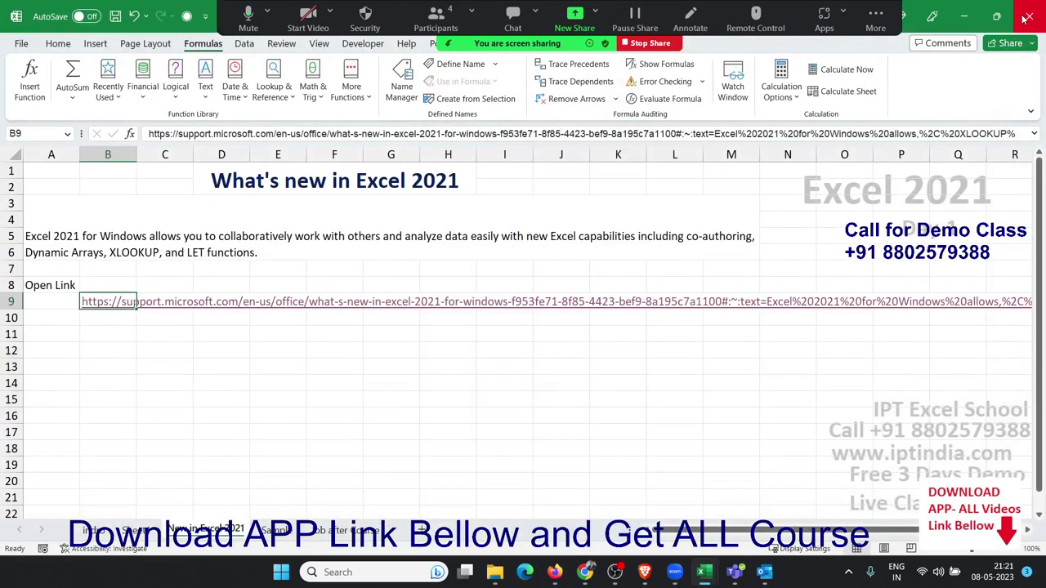
- Preview the Data tab's From Picture, Get Data sources and Data Types gallery, then return to Home
left_click(452, 396)
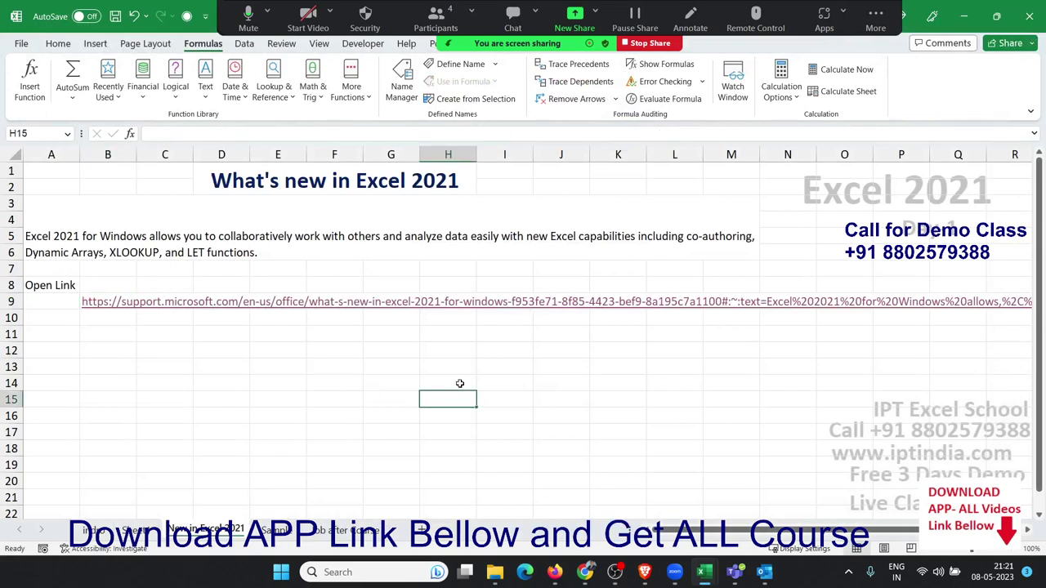
left_click(244, 44)
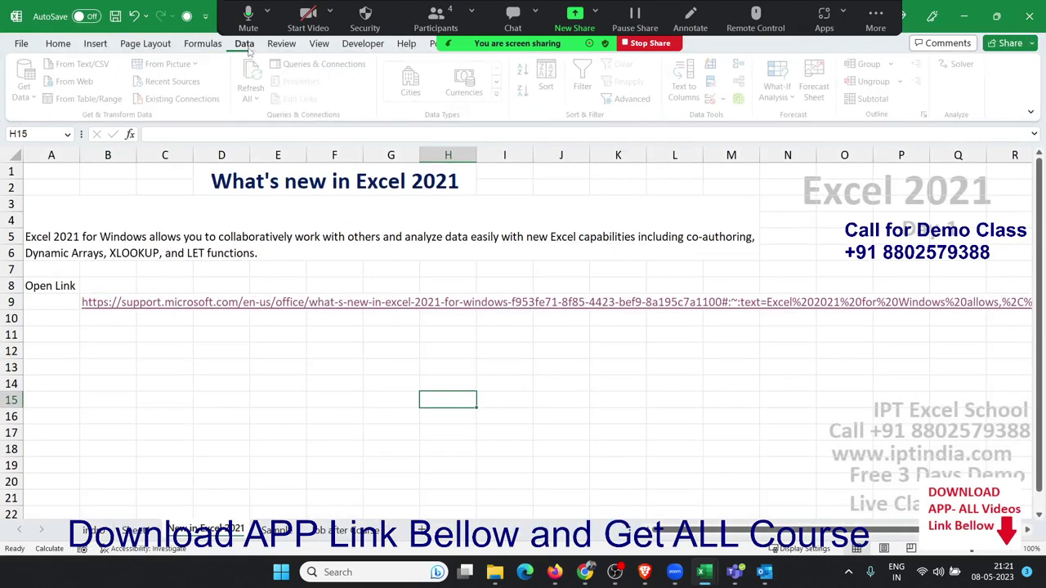
left_click(199, 65)
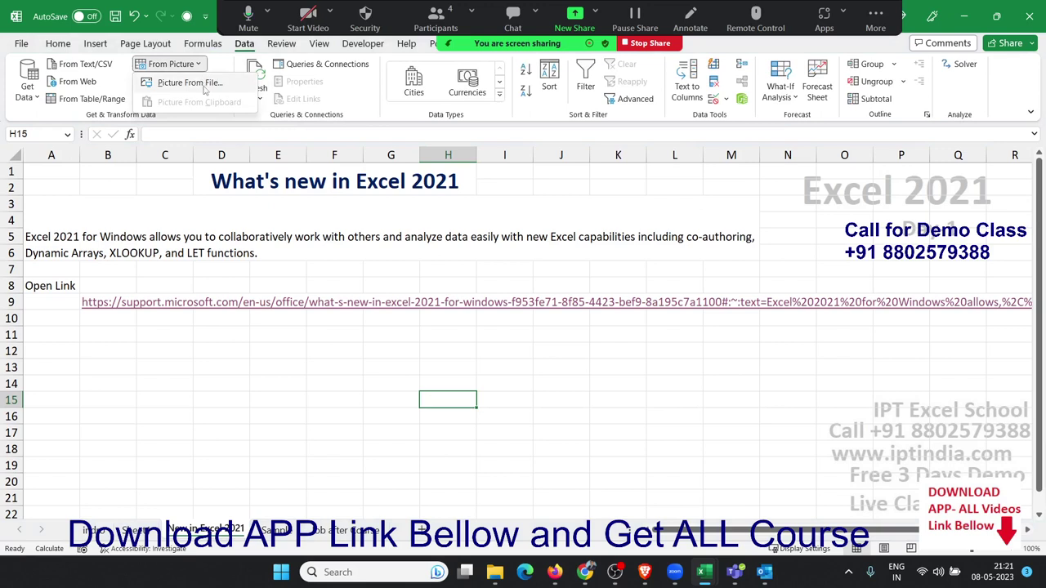
left_click(226, 368)
left_click(36, 95)
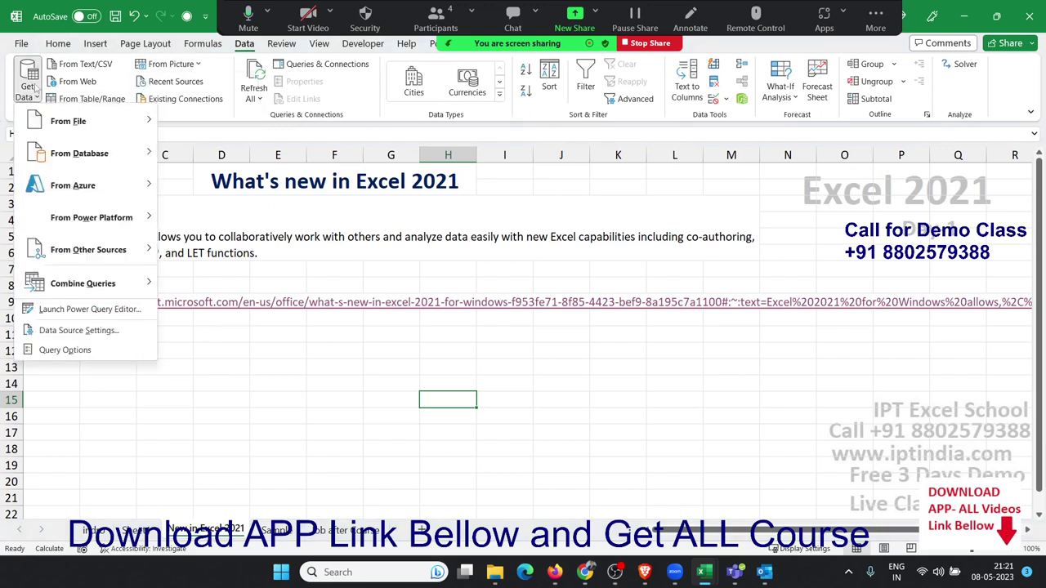
mouse_move(82, 116)
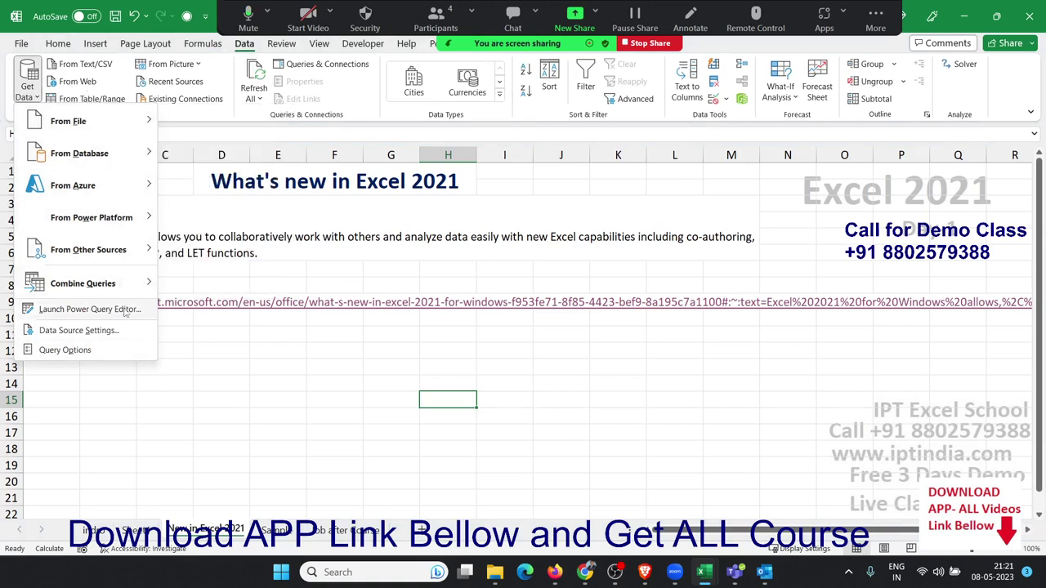
left_click(272, 399)
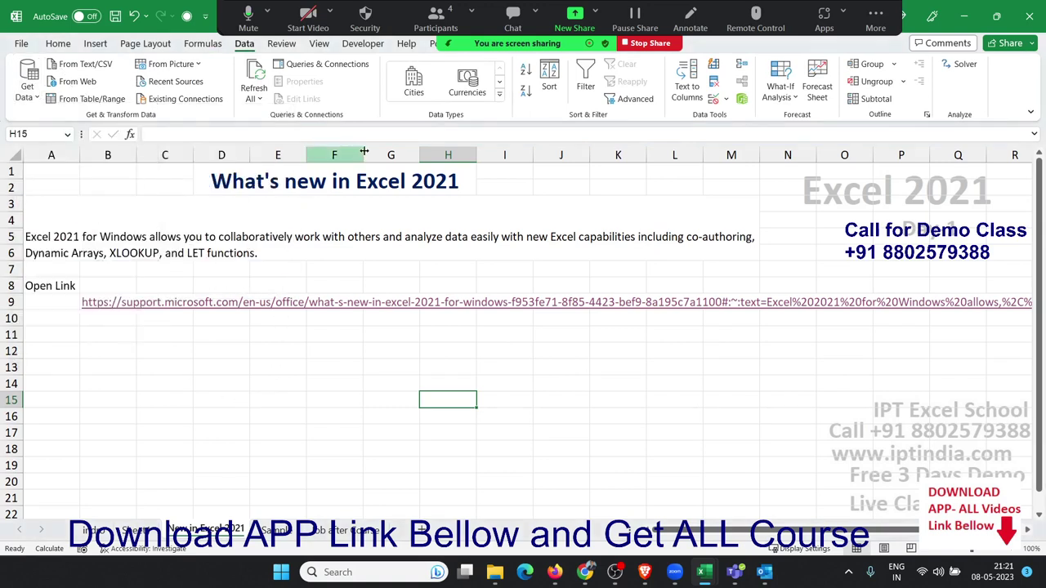
left_click(501, 96)
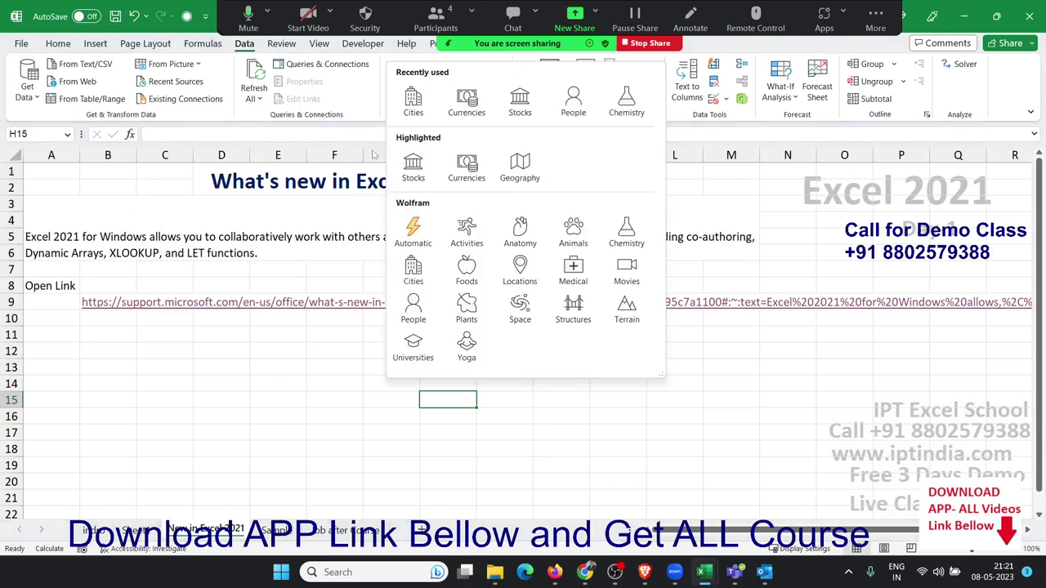
left_click(514, 459)
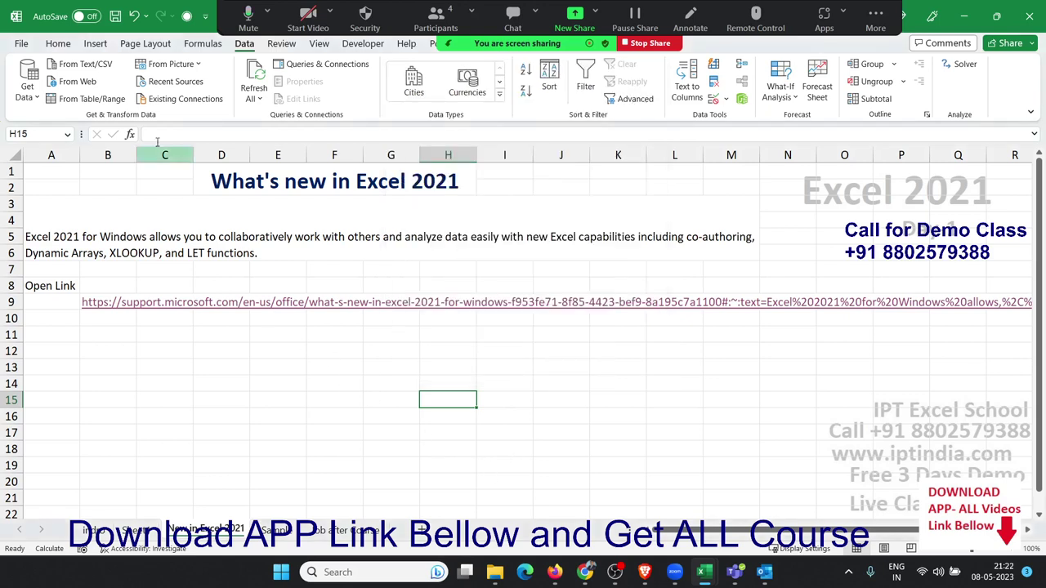
left_click(65, 43)
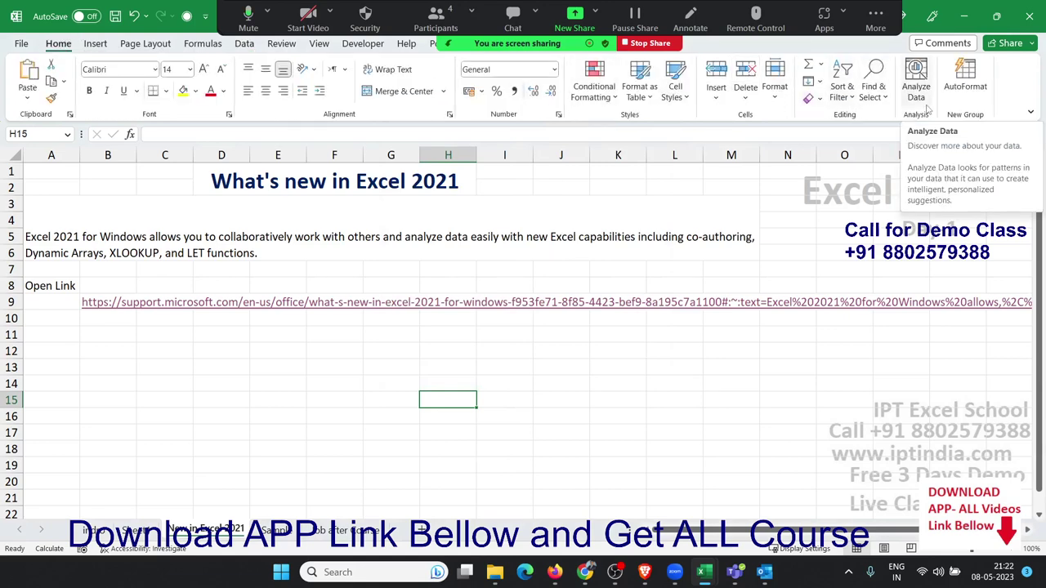
- Switch the ribbon to the Formulas tab on the What's new in Excel 2021 sheet
left_click(204, 44)
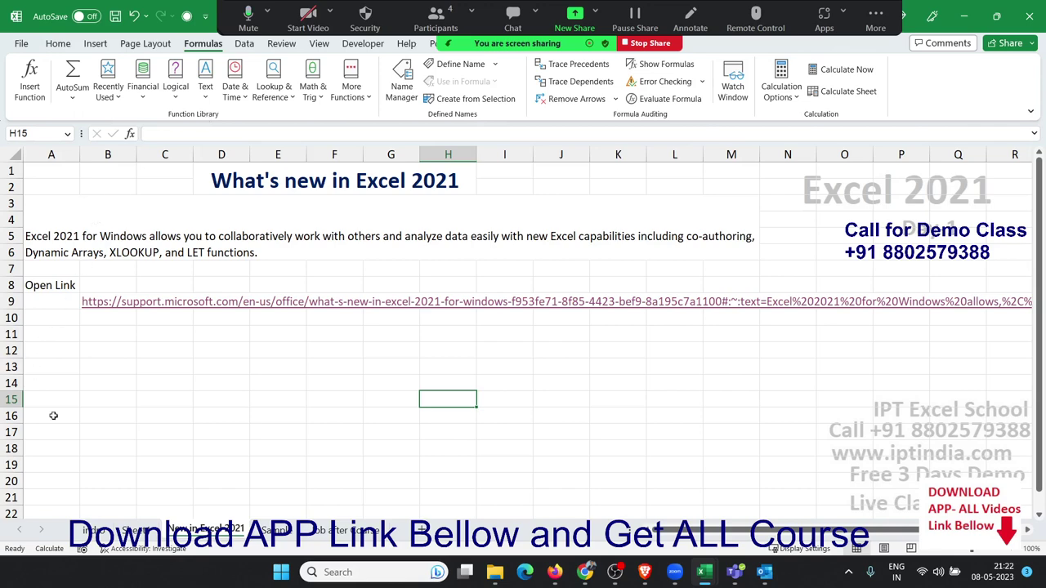
- Open the Sample sheet and scroll down through its dashboard pictures, then back to the top
left_click(279, 528)
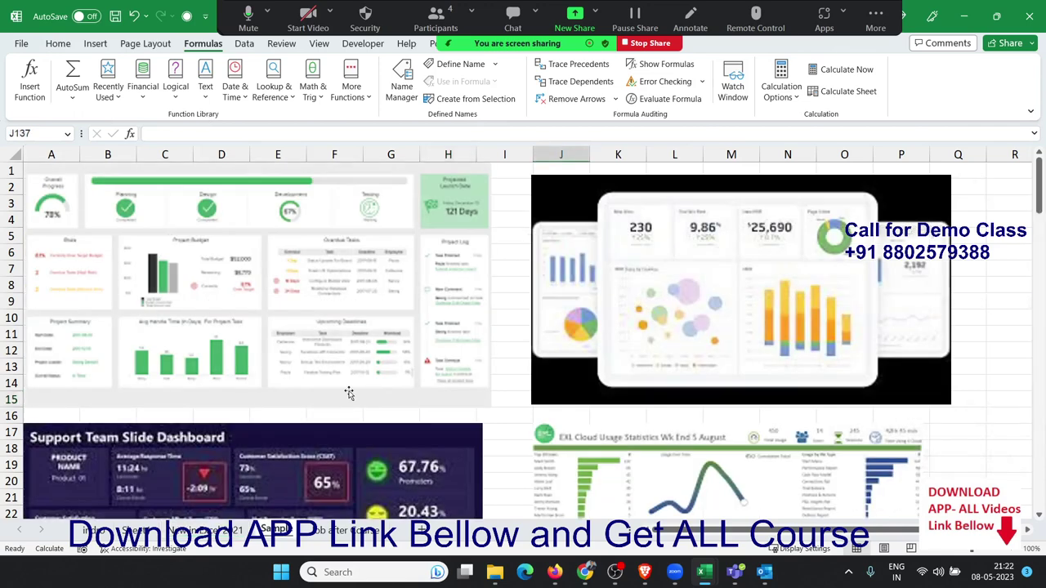
scroll(238, 309, "down", 2)
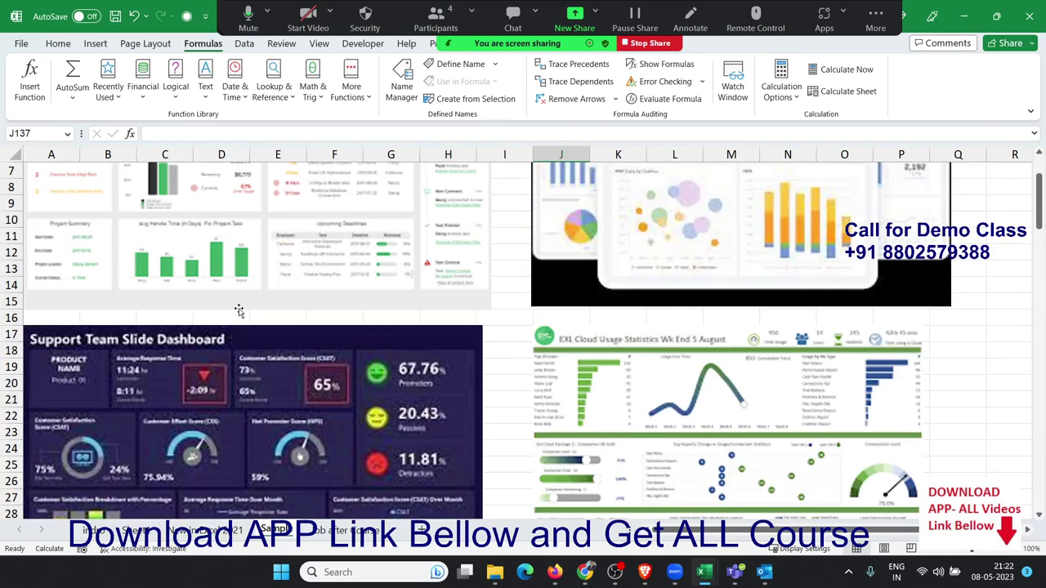
scroll(238, 310, "down", 2)
scroll(237, 310, "down", 2)
scroll(238, 310, "down", 2)
scroll(238, 309, "up", 2)
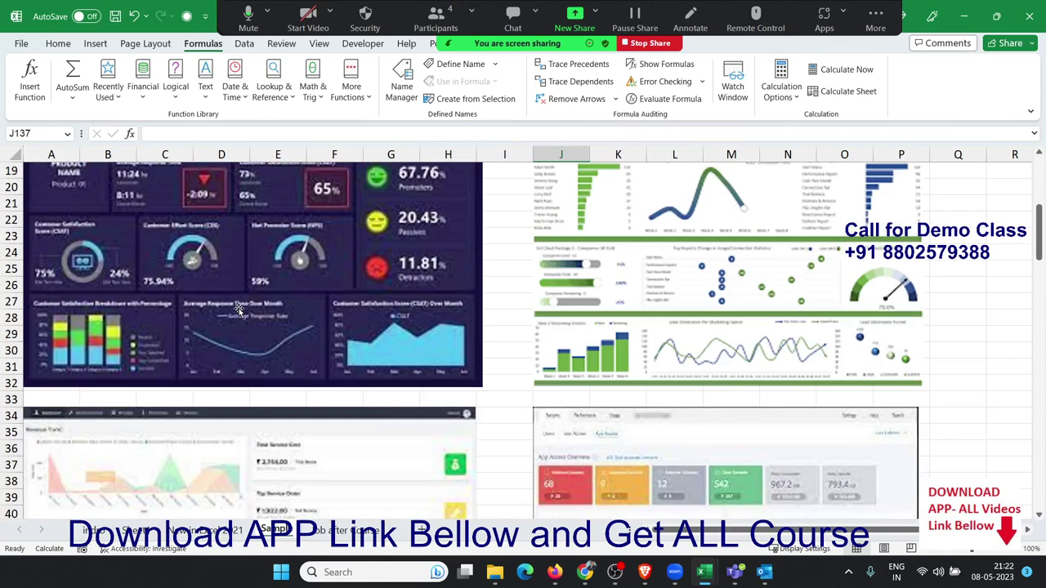
scroll(238, 309, "up", 2)
scroll(238, 310, "up", 4)
scroll(238, 309, "down", 4)
scroll(238, 310, "down", 2)
scroll(239, 308, "down", 3)
scroll(239, 309, "down", 2)
scroll(239, 308, "down", 1)
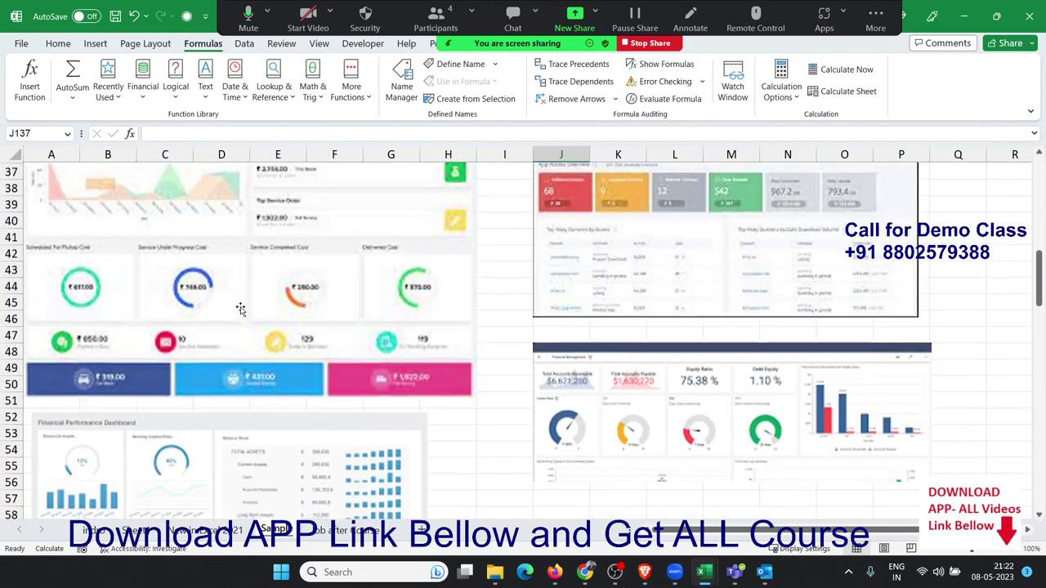
scroll(239, 309, "down", 2)
scroll(240, 309, "down", 1)
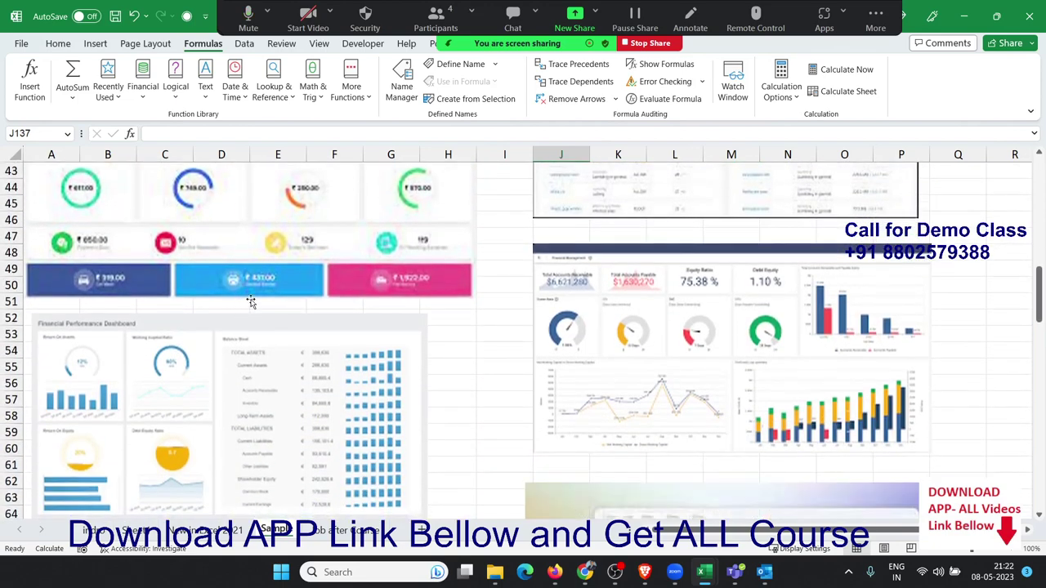
scroll(249, 301, "down", 2)
scroll(260, 296, "down", 2)
scroll(264, 297, "down", 2)
scroll(266, 299, "down", 2)
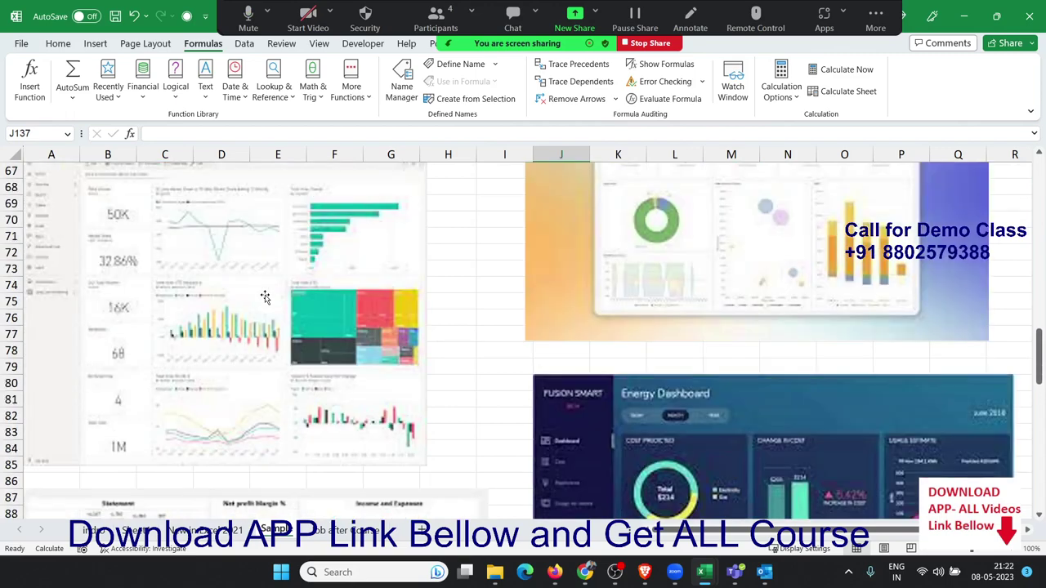
scroll(265, 299, "down", 3)
scroll(529, 350, "down", 1)
scroll(377, 352, "down", 3)
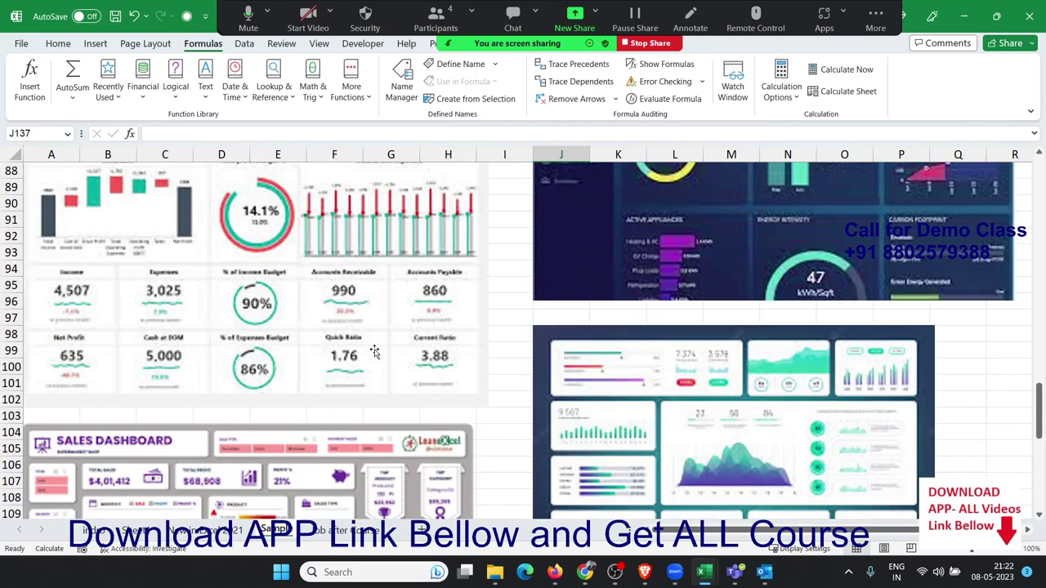
scroll(334, 352, "down", 3)
scroll(715, 345, "down", 2)
scroll(716, 344, "down", 3)
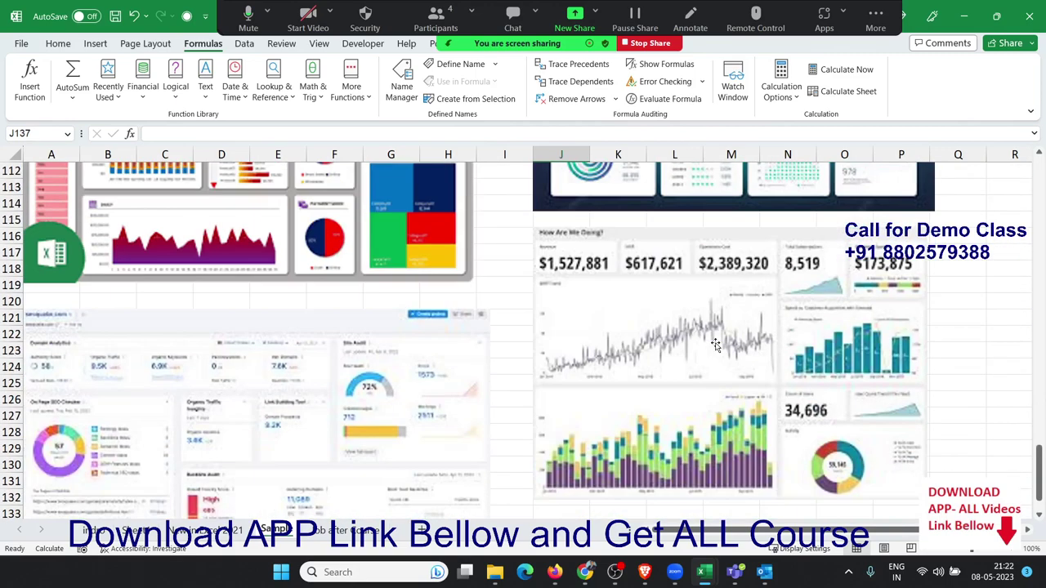
scroll(306, 367, "down", 3)
scroll(795, 327, "up", 5)
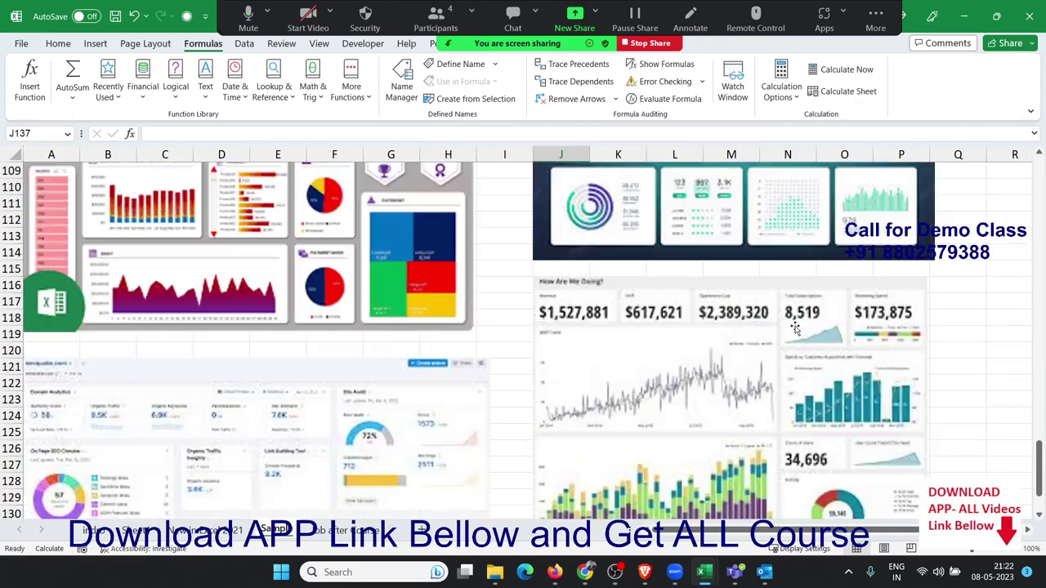
scroll(794, 326, "up", 4)
scroll(794, 327, "up", 4)
scroll(794, 327, "up", 5)
scroll(794, 327, "up", 5)
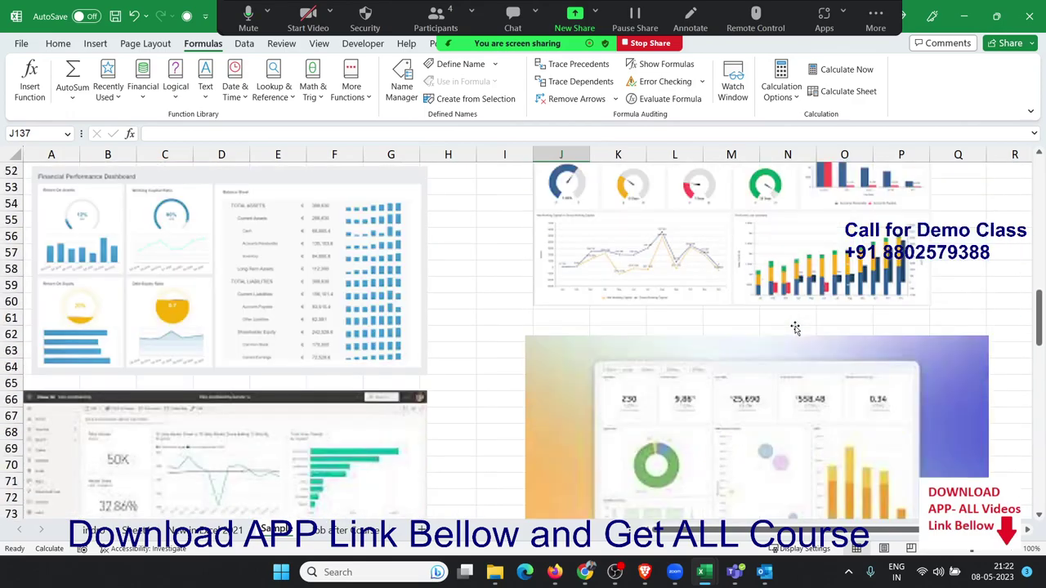
scroll(794, 327, "up", 5)
scroll(794, 326, "up", 5)
scroll(795, 327, "up", 4)
scroll(794, 327, "up", 1)
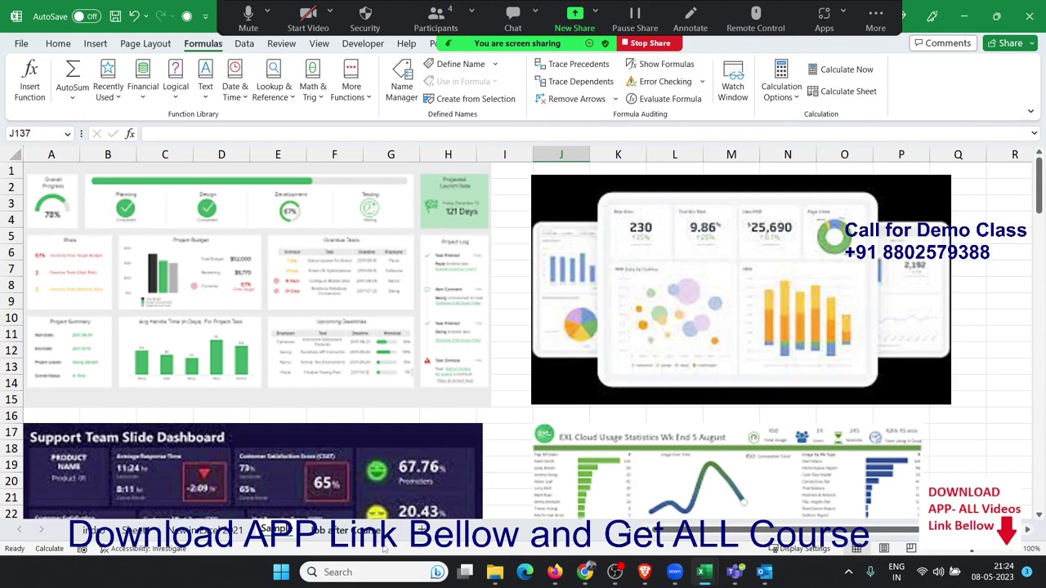
left_click(347, 530)
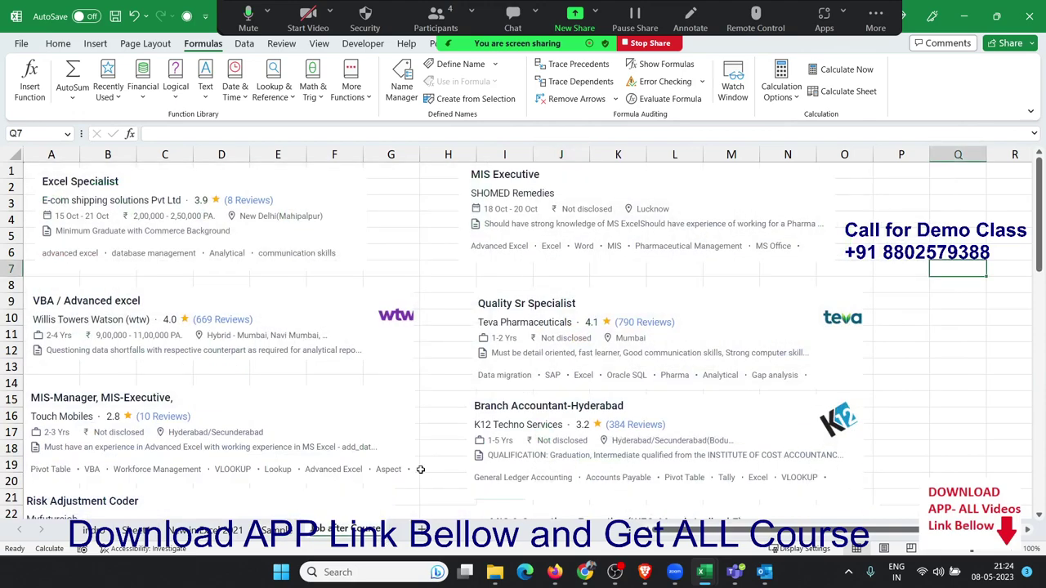
scroll(414, 466, "down", 8)
scroll(413, 463, "down", 5)
scroll(413, 464, "down", 4)
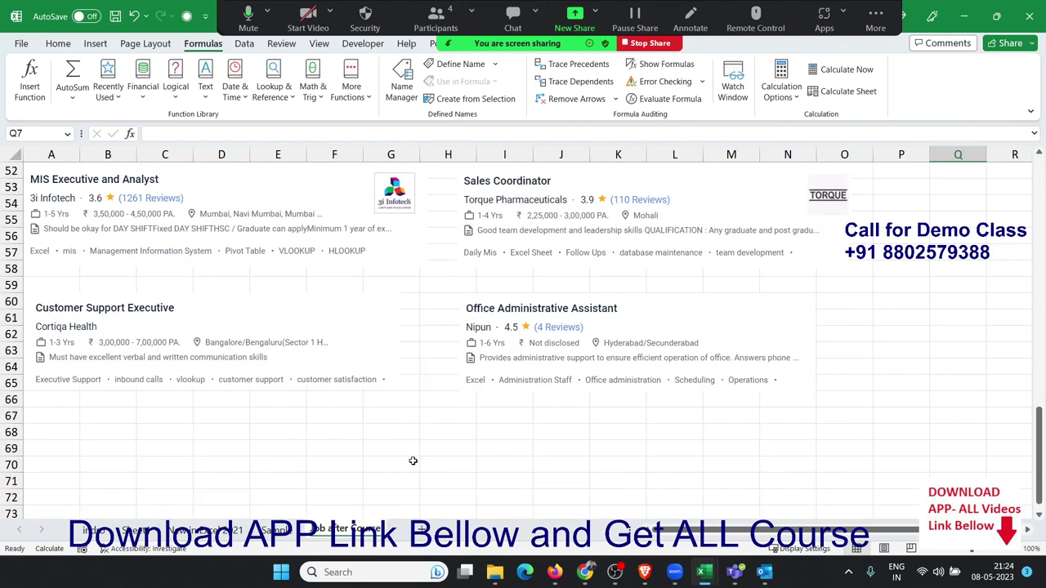
scroll(412, 463, "up", 12)
scroll(413, 464, "up", 5)
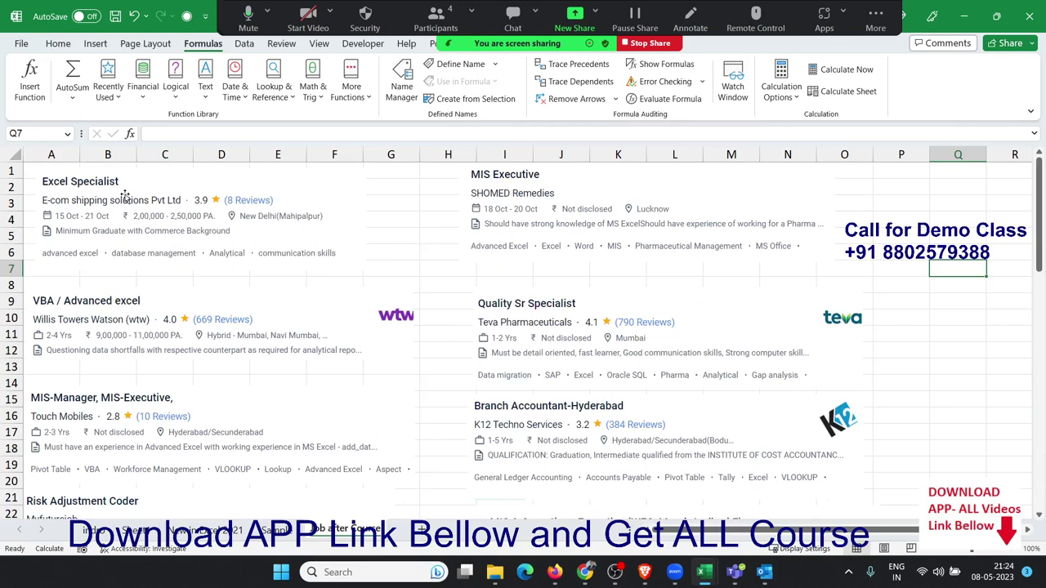
left_click(165, 243)
left_click(174, 226)
left_click(503, 199)
left_click(631, 224)
left_click(183, 344)
left_click(131, 345)
left_click(106, 348)
scroll(545, 363, "down", 2)
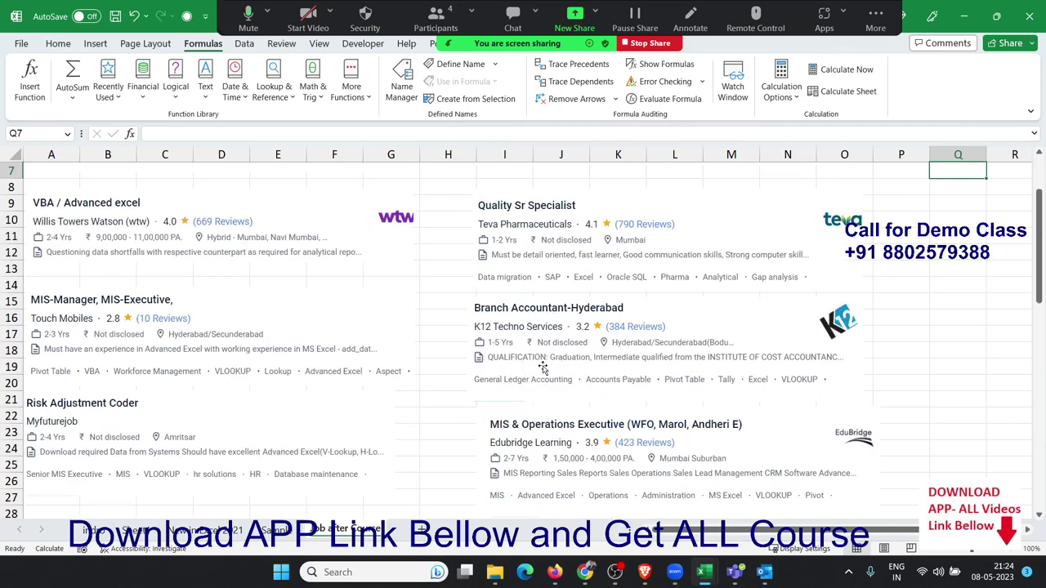
scroll(545, 369, "down", 2)
scroll(544, 367, "up", 1)
scroll(543, 368, "up", 2)
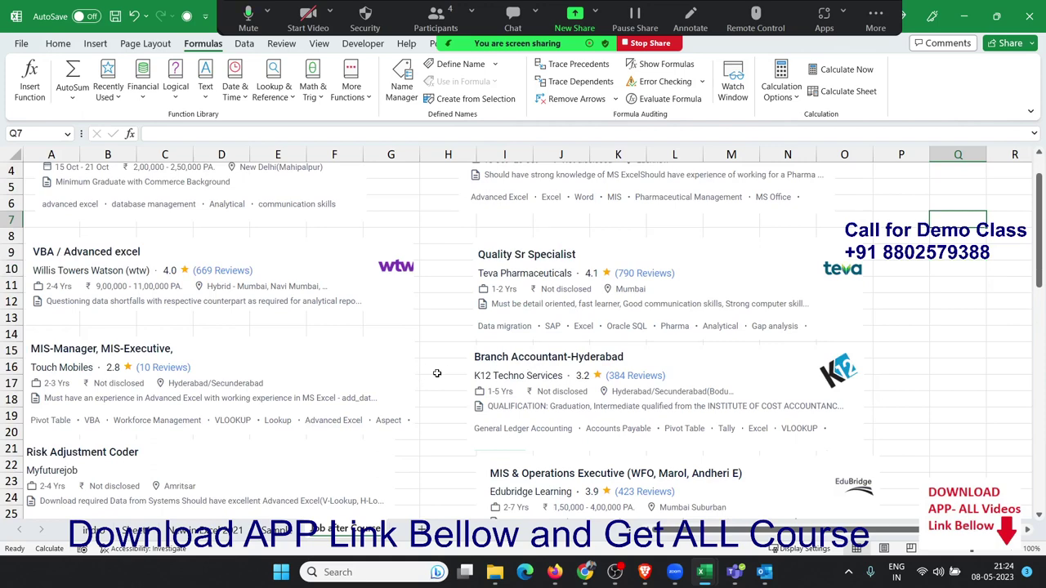
scroll(354, 365, "down", 1)
scroll(354, 365, "down", 2)
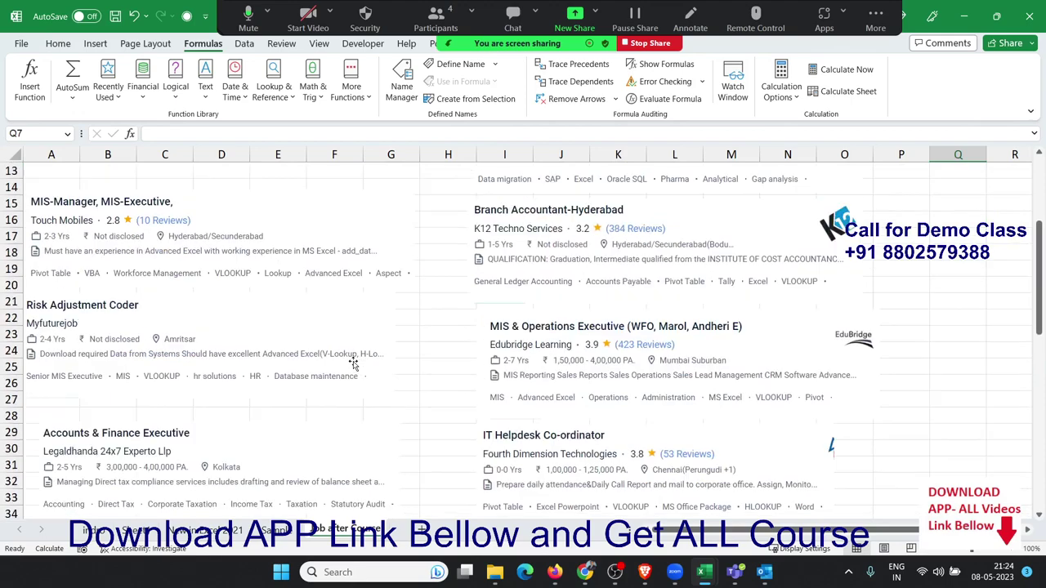
scroll(354, 364, "down", 1)
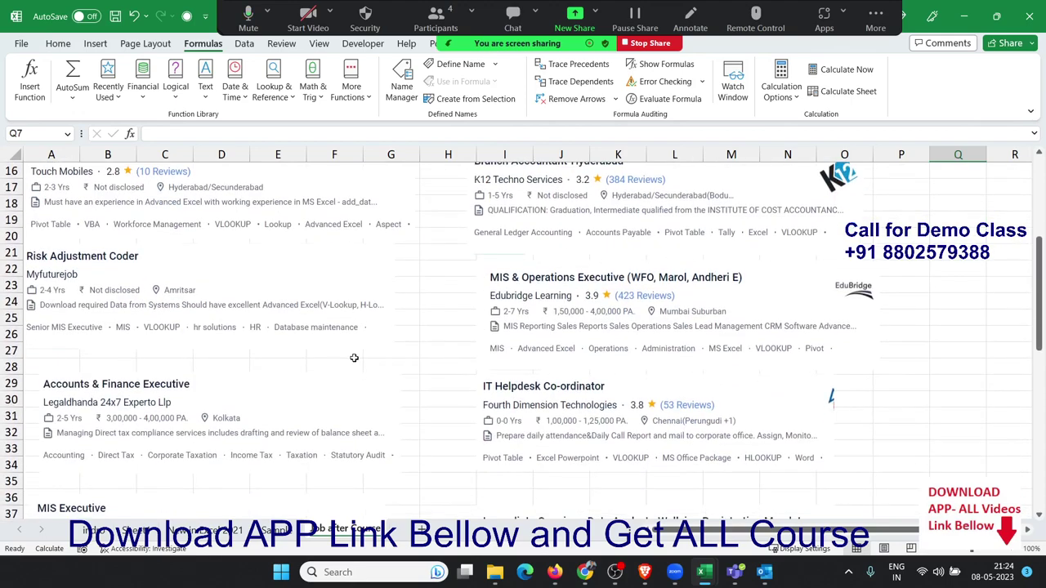
scroll(306, 365, "down", 2)
scroll(306, 365, "down", 2)
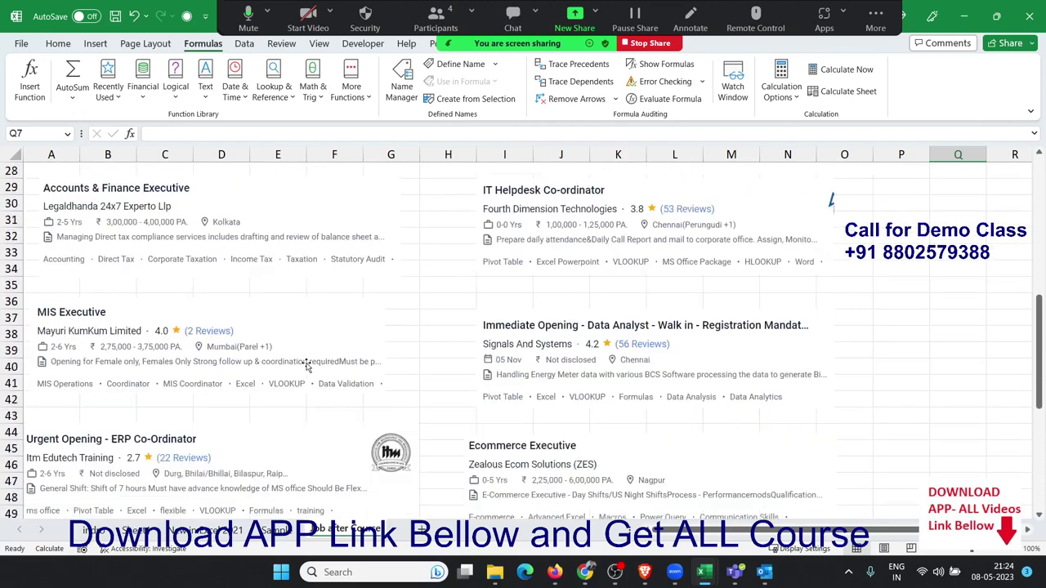
scroll(307, 365, "down", 1)
scroll(306, 365, "down", 2)
scroll(306, 366, "down", 3)
scroll(306, 365, "down", 2)
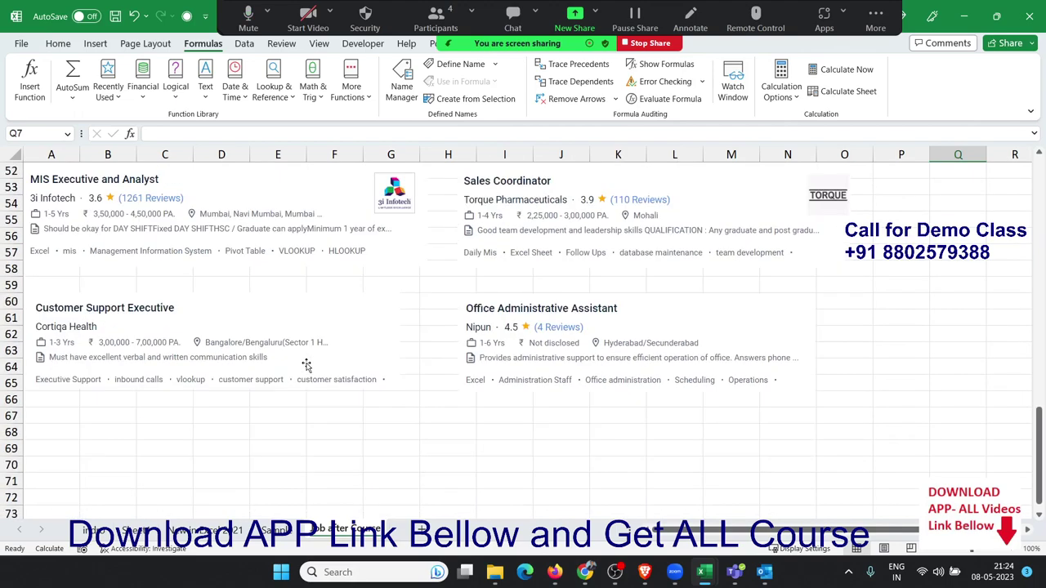
scroll(306, 365, "down", 1)
scroll(306, 365, "up", 6)
scroll(306, 365, "up", 7)
scroll(307, 362, "up", 5)
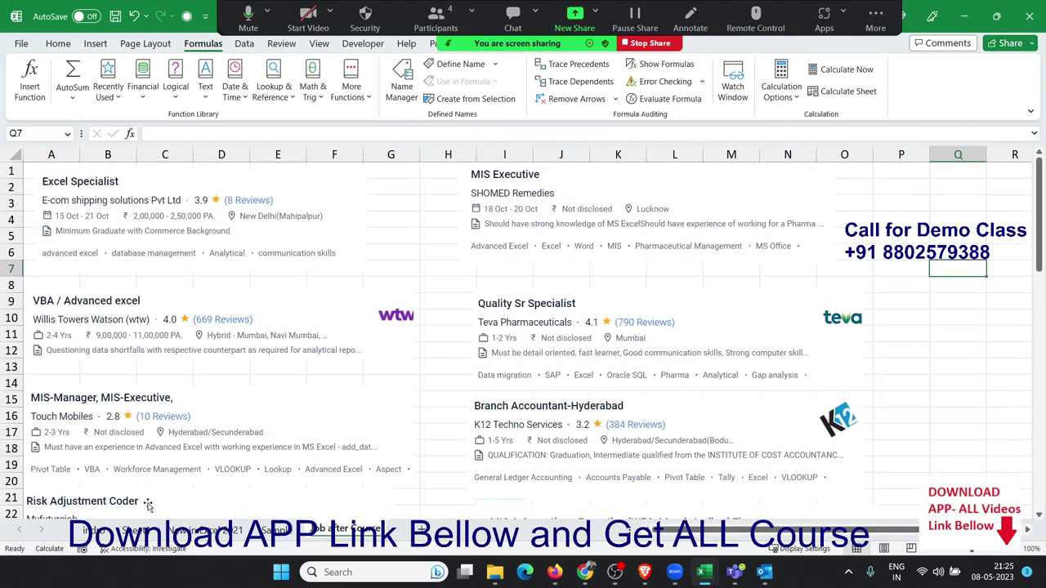
- Flip through the Sample and What's new in Excel 2021 sheets, ending on Introduction to MS-Excel
left_click(276, 531)
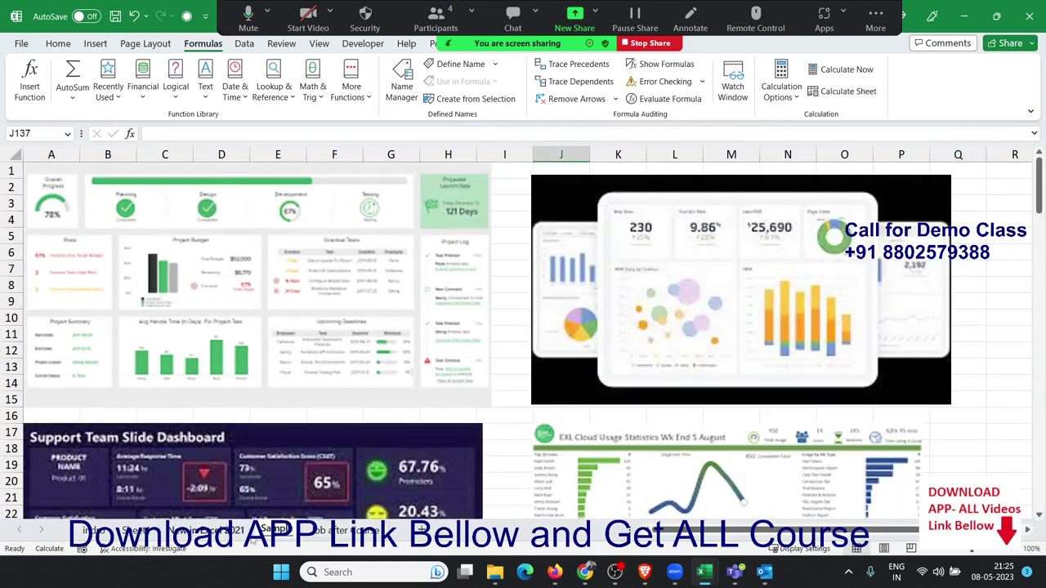
left_click(217, 530)
left_click(103, 531)
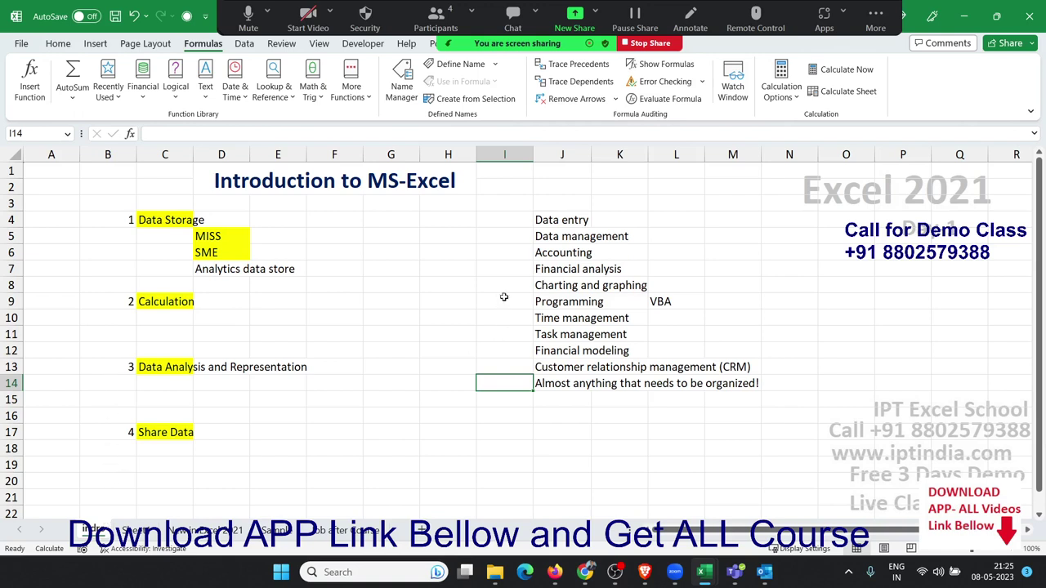
left_click(436, 20)
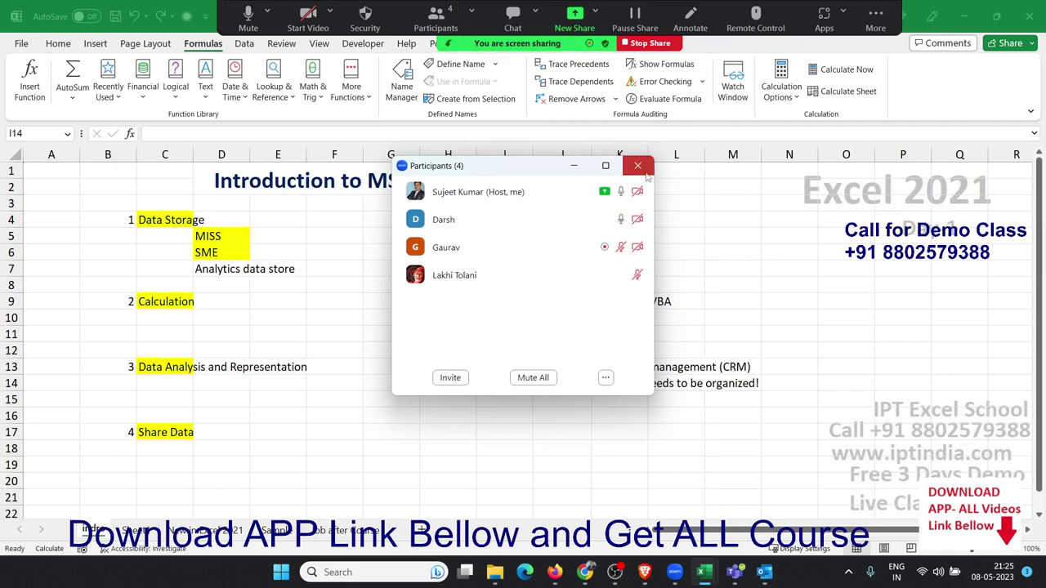
left_click(645, 170)
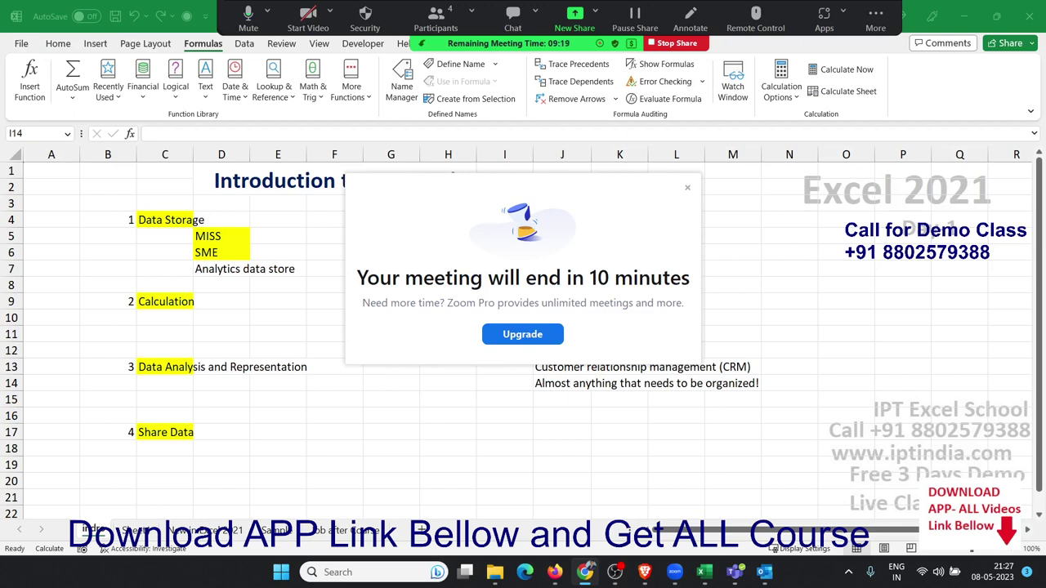
- Close Zoom's 'Your meeting will end in 10 minutes' popup
left_click(687, 188)
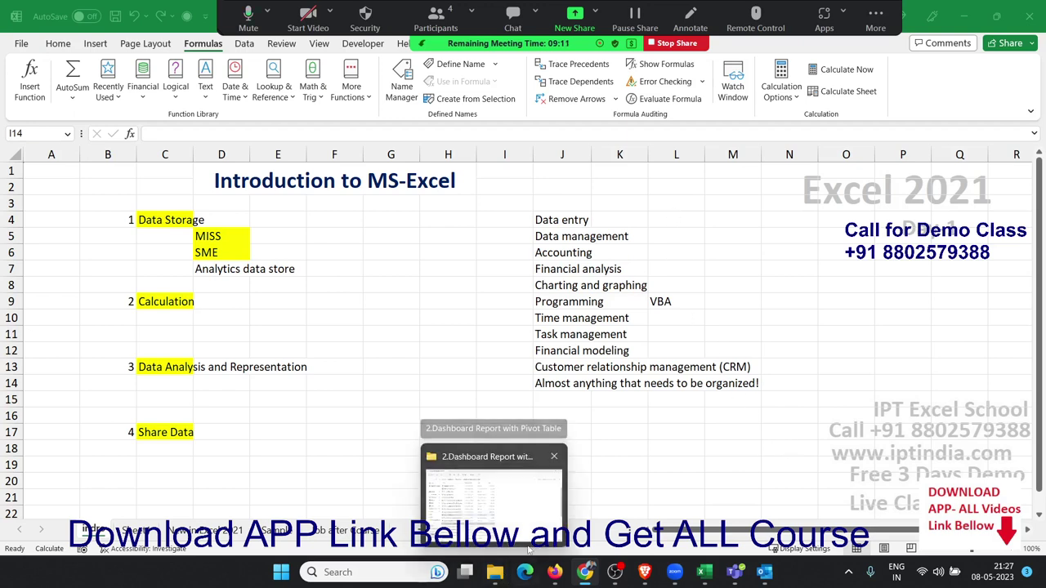
- Leave the Introduction to MS-Excel sheet showing with O12 selected, then switch to Chrome
left_click(867, 348)
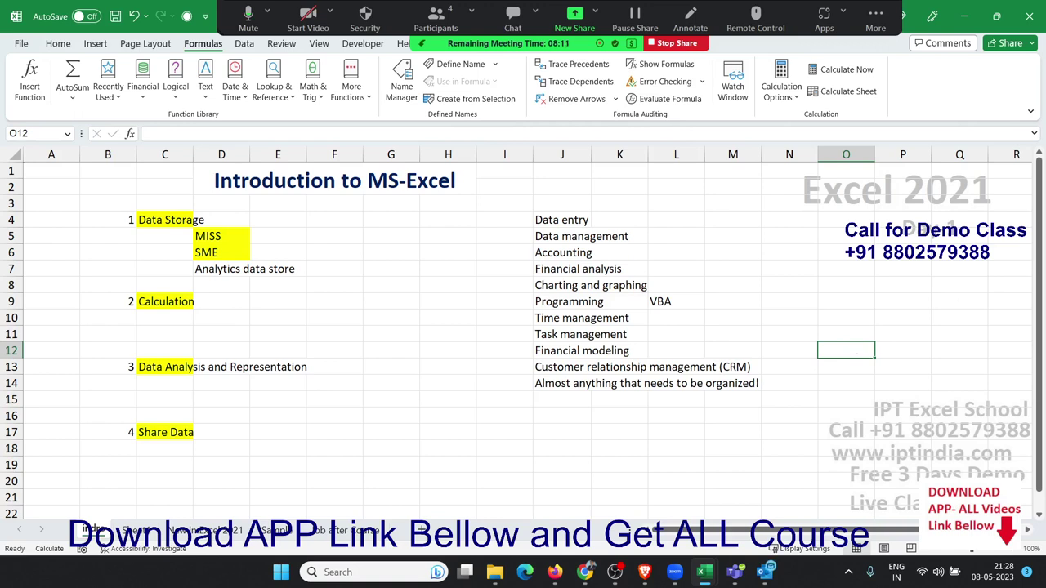
left_click(585, 572)
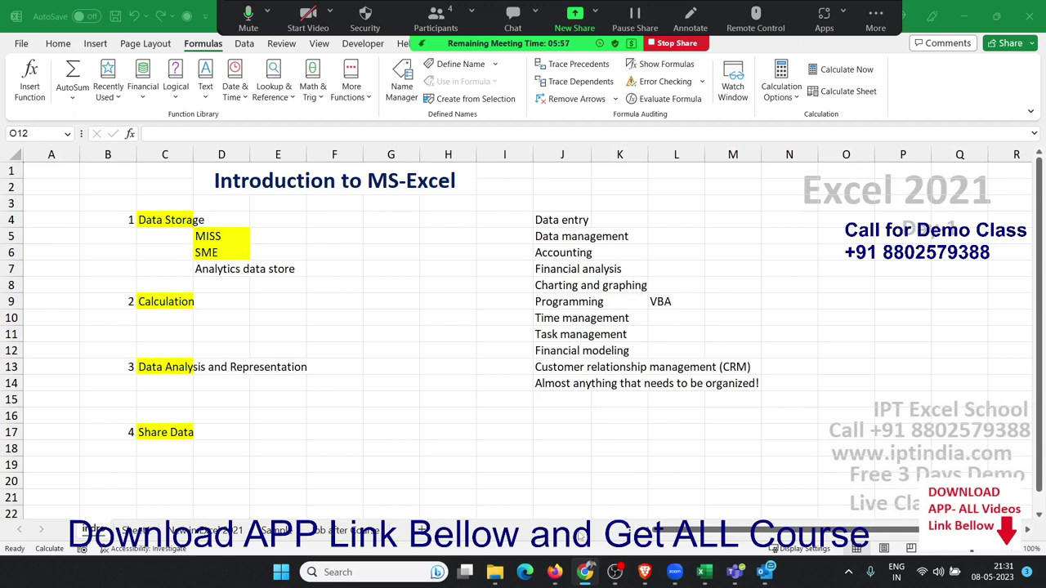
- Bring up WhatsApp Web and send the pasted YouTube Advanced Excel course link to one chat
left_click(555, 572)
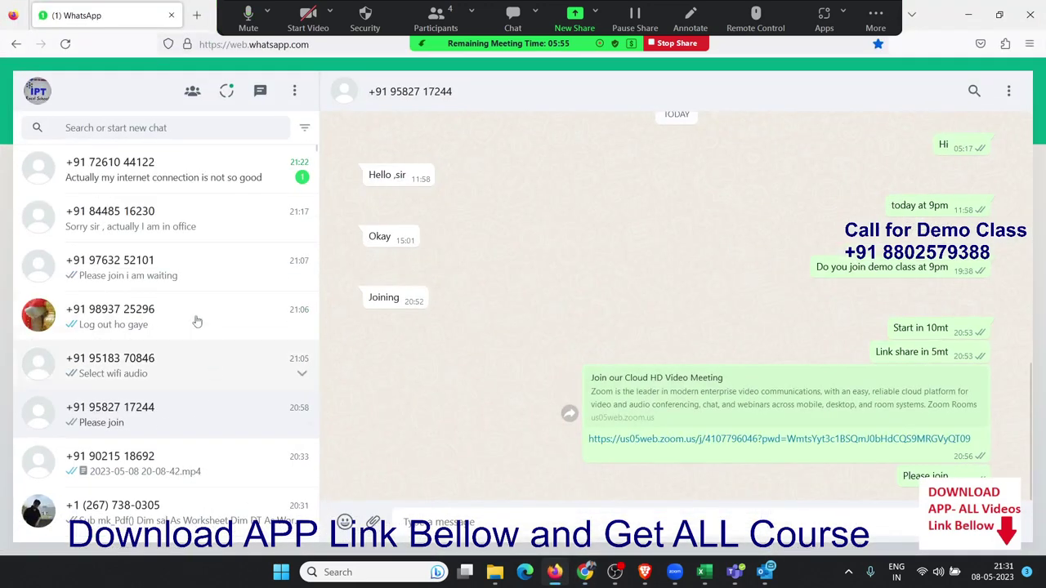
left_click(154, 192)
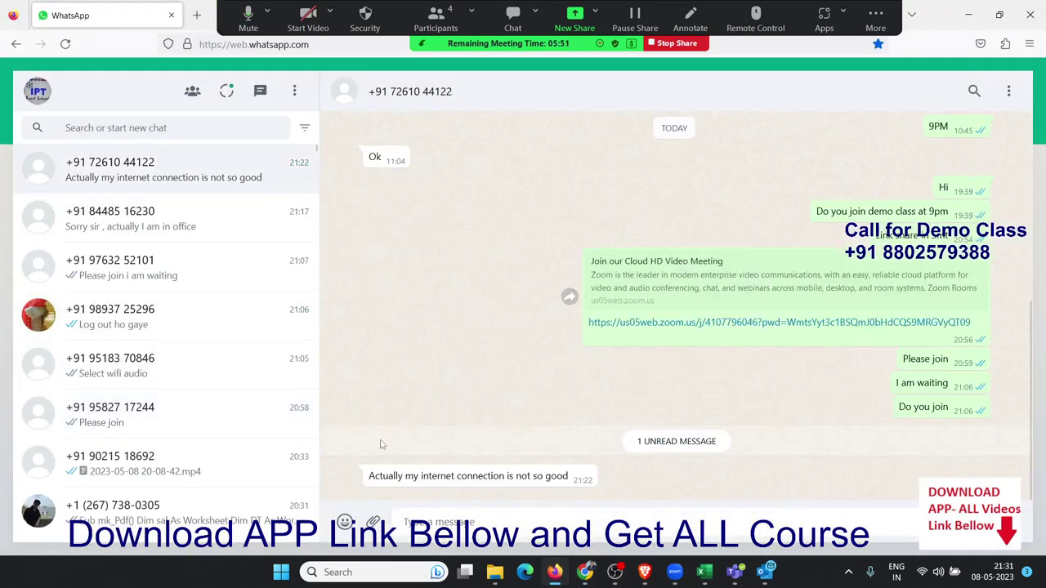
left_click(175, 220)
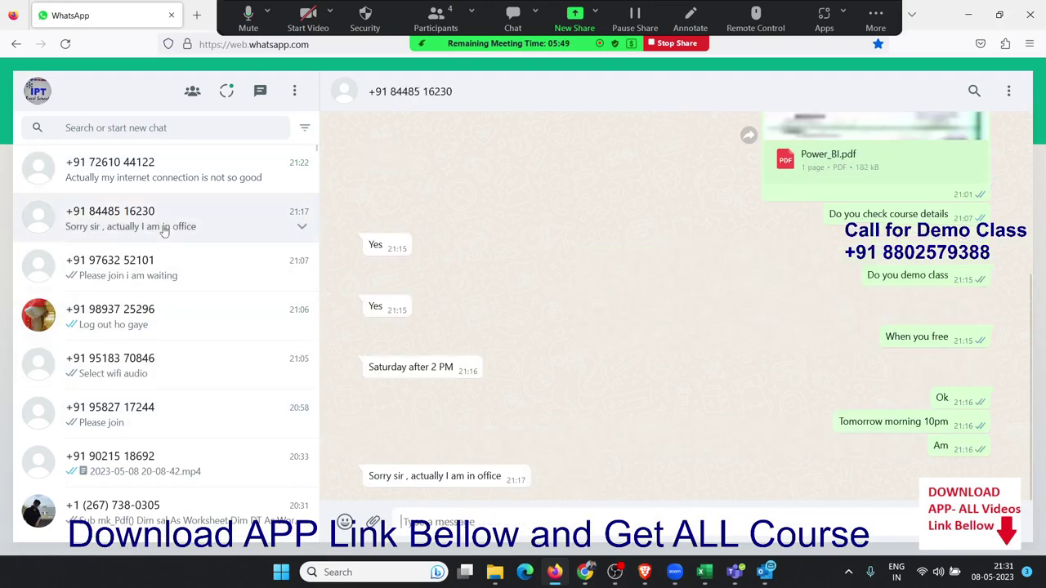
left_click(177, 288)
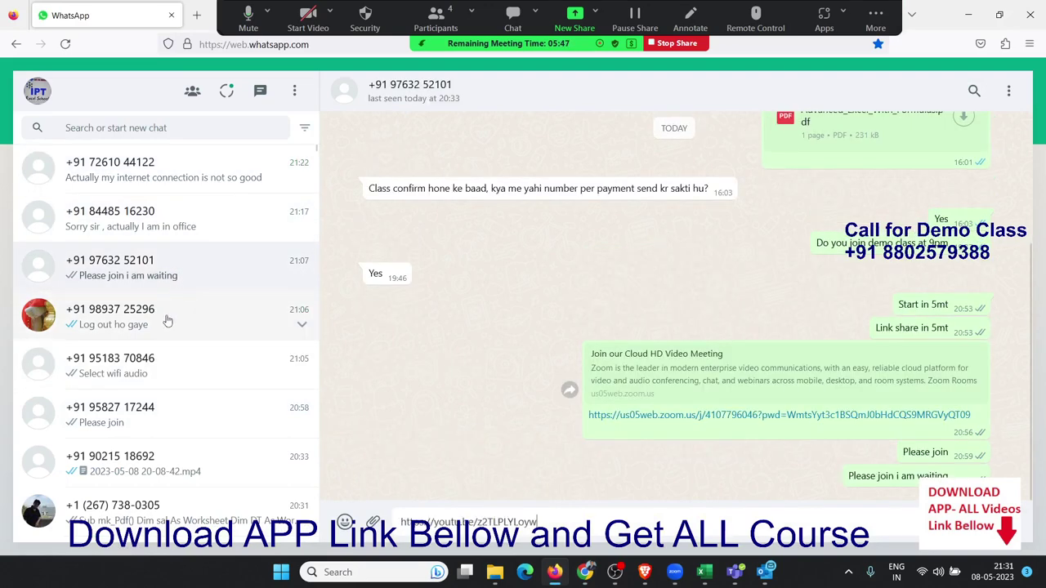
left_click(167, 321)
left_click(177, 367)
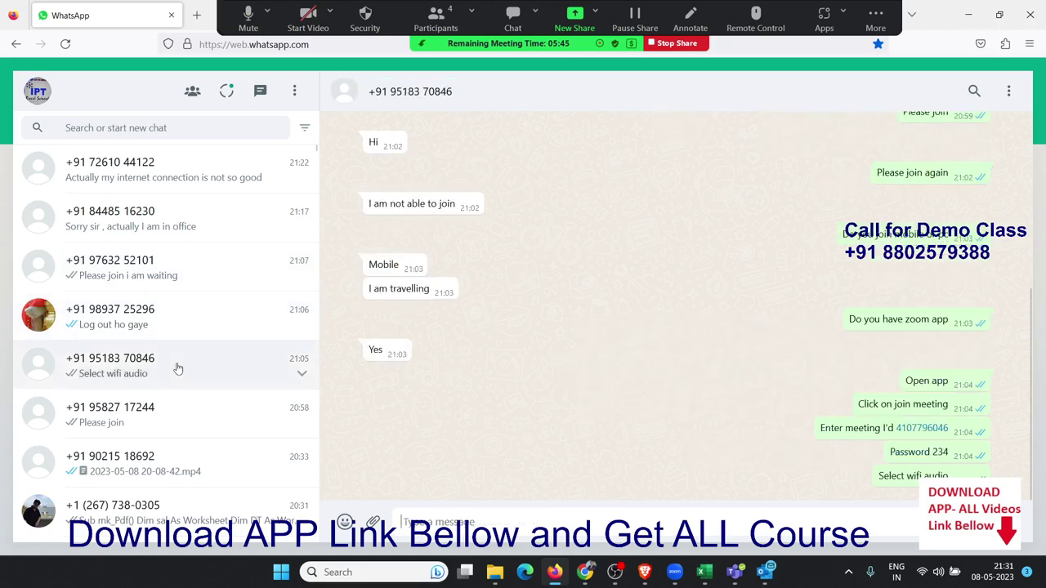
left_click(188, 419)
type("https://youtu.be/z2TLPLYLoyw")
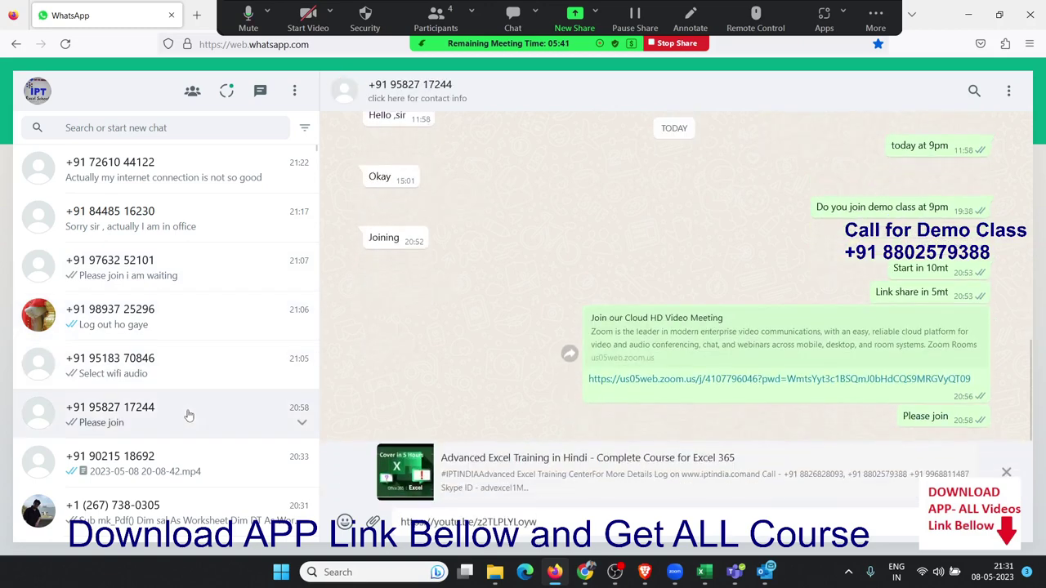
key("Return")
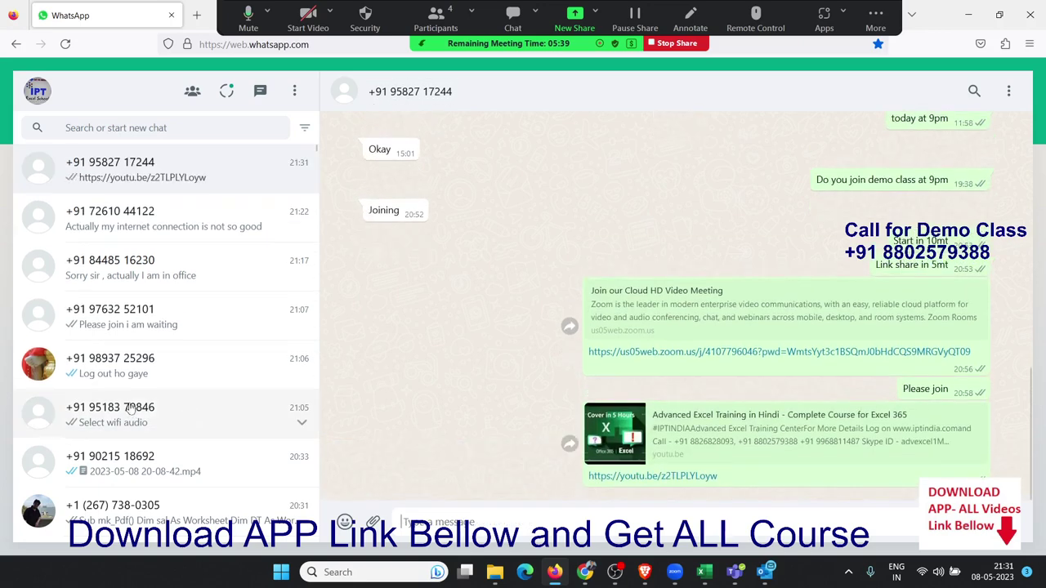
- Send the same YouTube course link to three more chats, then show the desktop
left_click(129, 417)
key("Return")
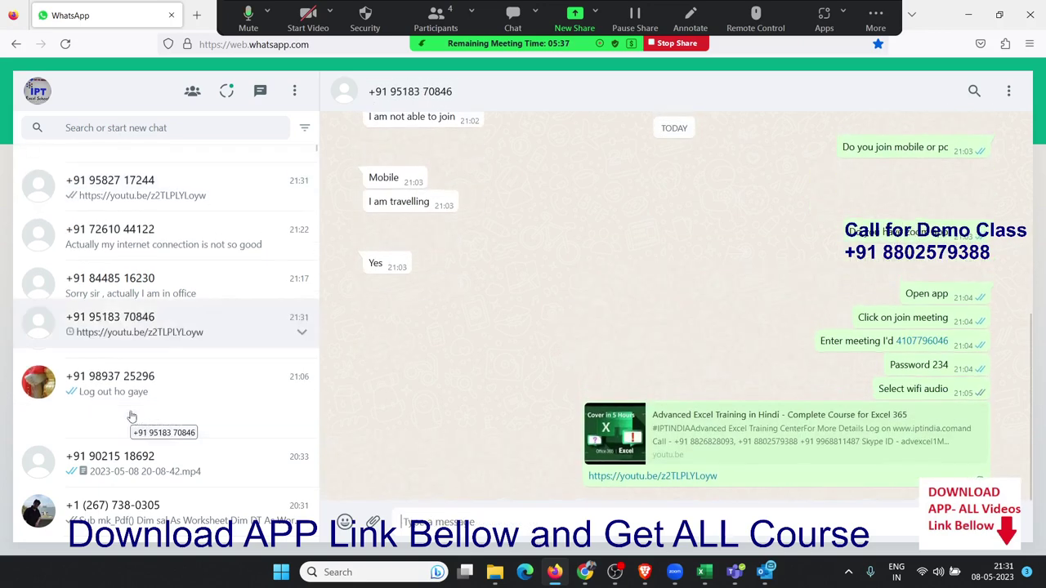
left_click(130, 417)
type("https://youtu.be/z2TLPLYLoyw")
key("Return")
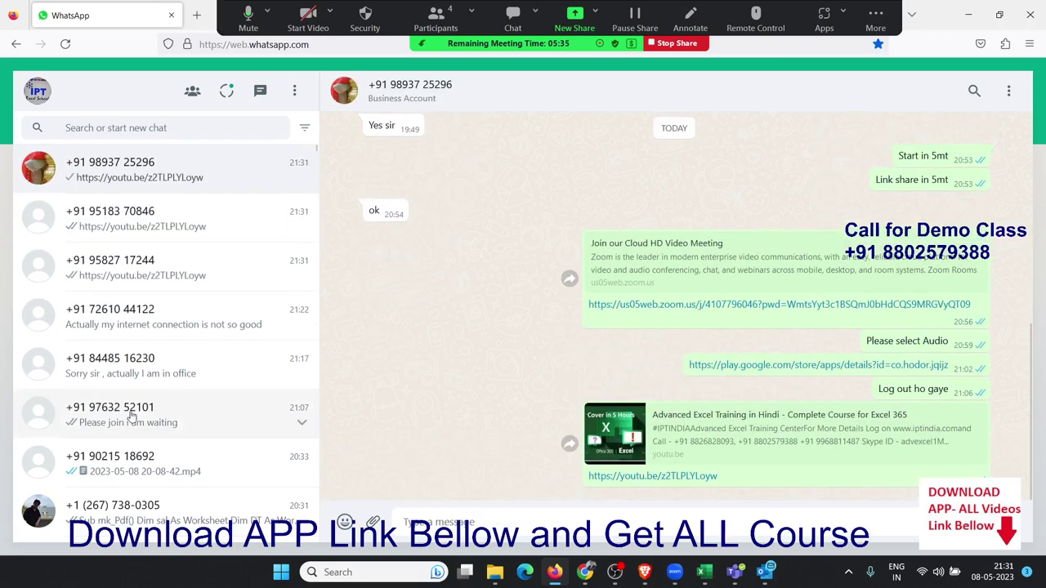
left_click(130, 417)
type("https://youtu.be/z2TLPLYLoyw")
key("Return")
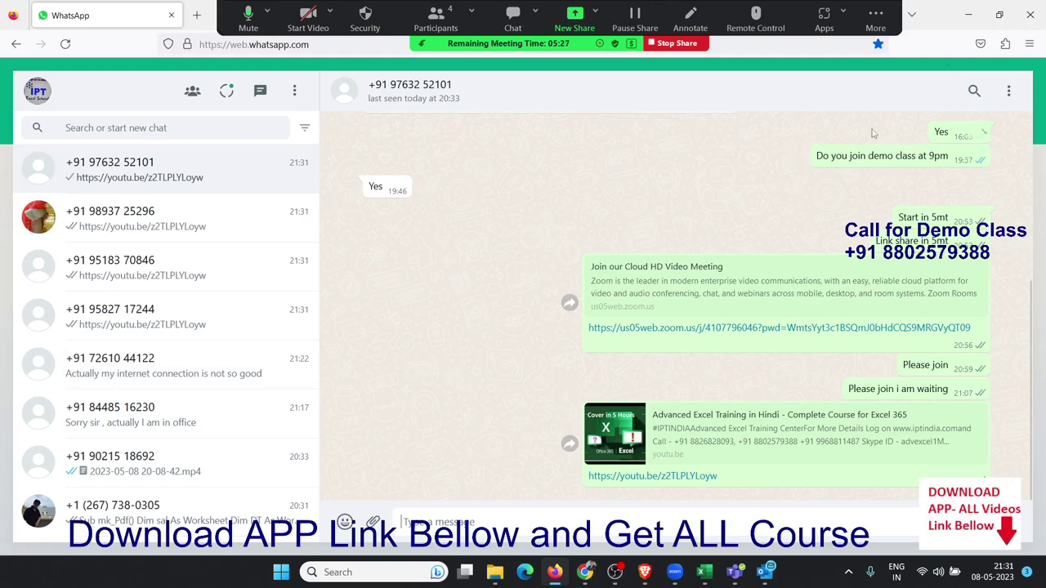
key("super+d")
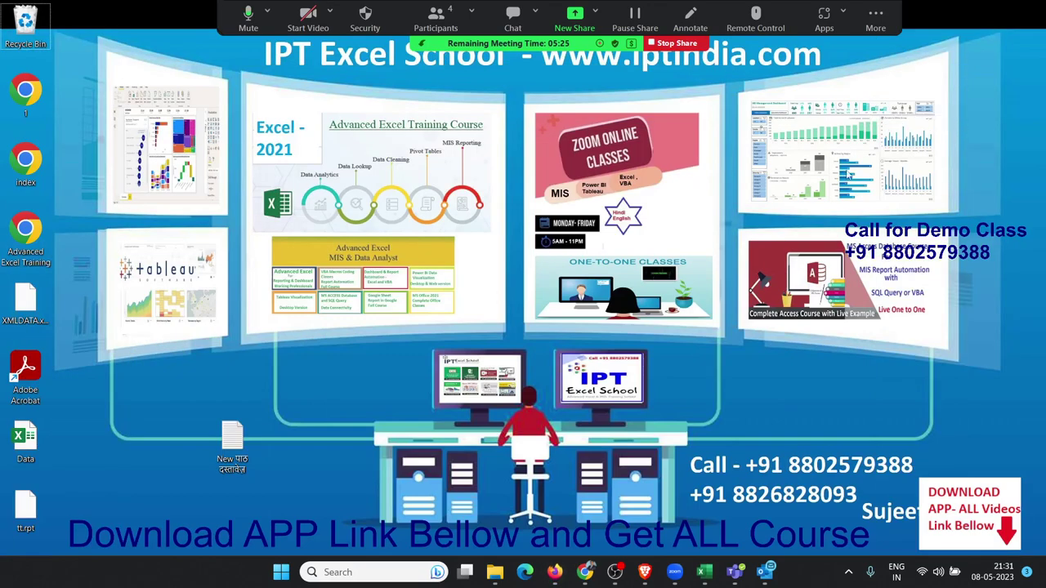
mouse_move(595, 577)
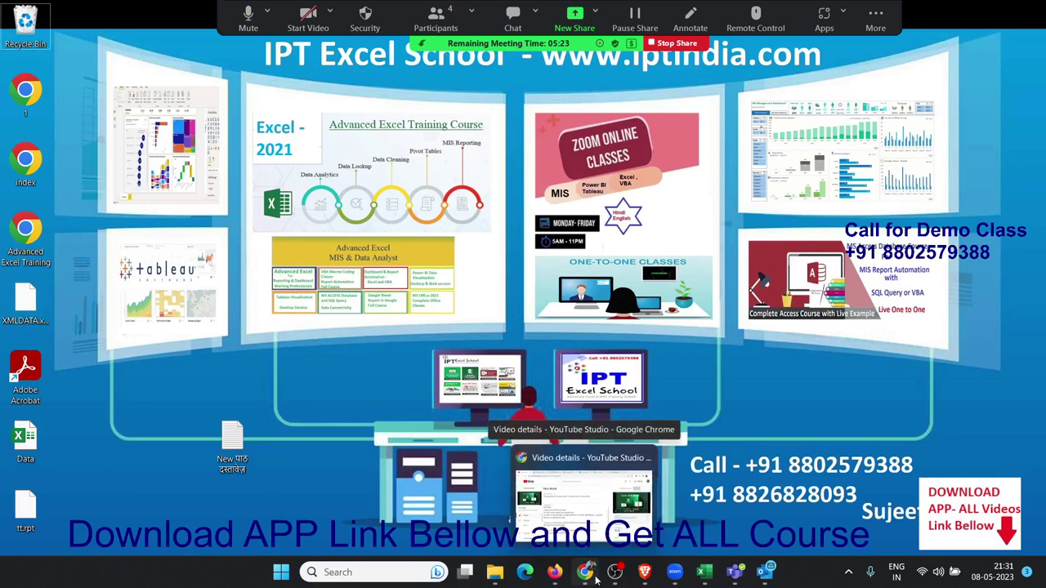